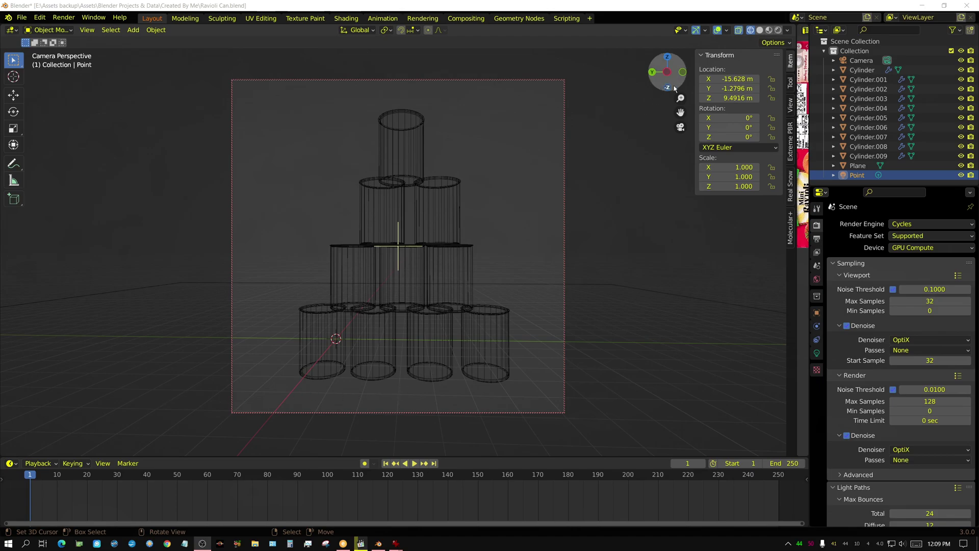
# Preview the can pyramid in Material Preview and Rendered shading, then render it with F12.
pyautogui.click(768, 30)
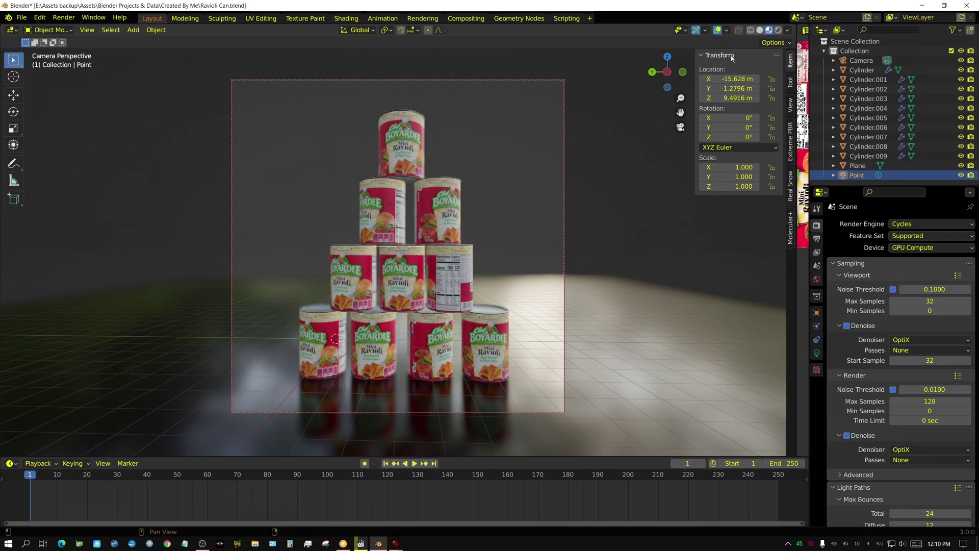
pyautogui.click(778, 30)
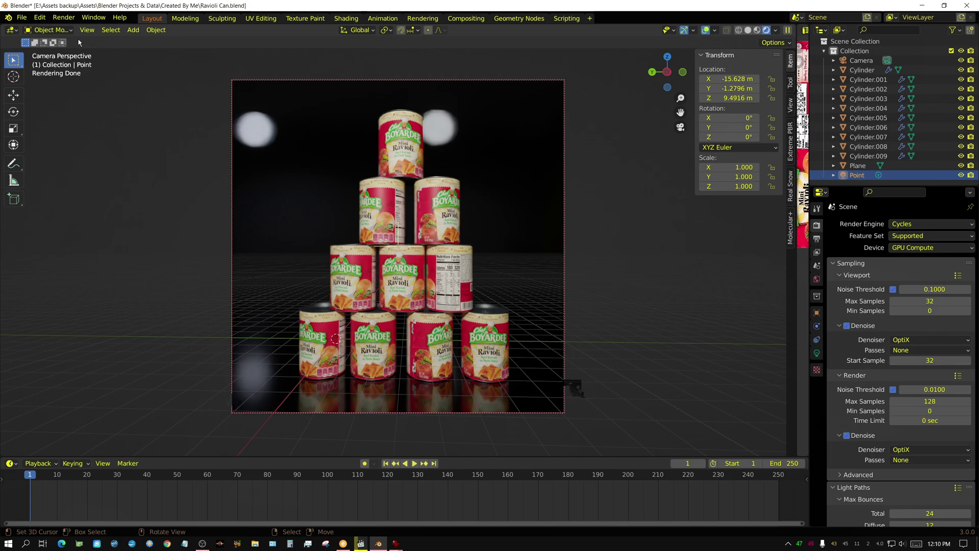
pyautogui.click(64, 17)
pyautogui.press('F12')
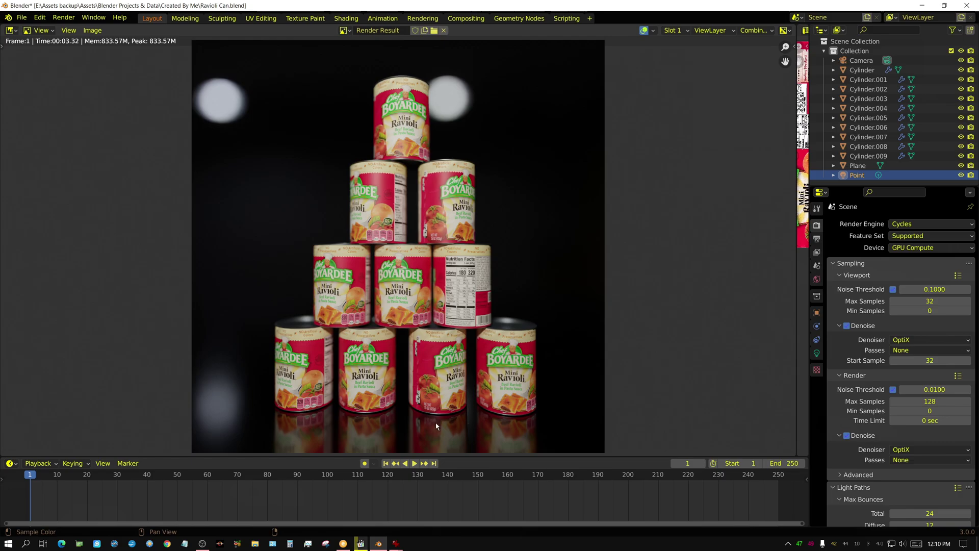
# View the ravioli.jpg label texture in IrfanView, then switch to the real-can photo.
pyautogui.moveTo(397, 541)
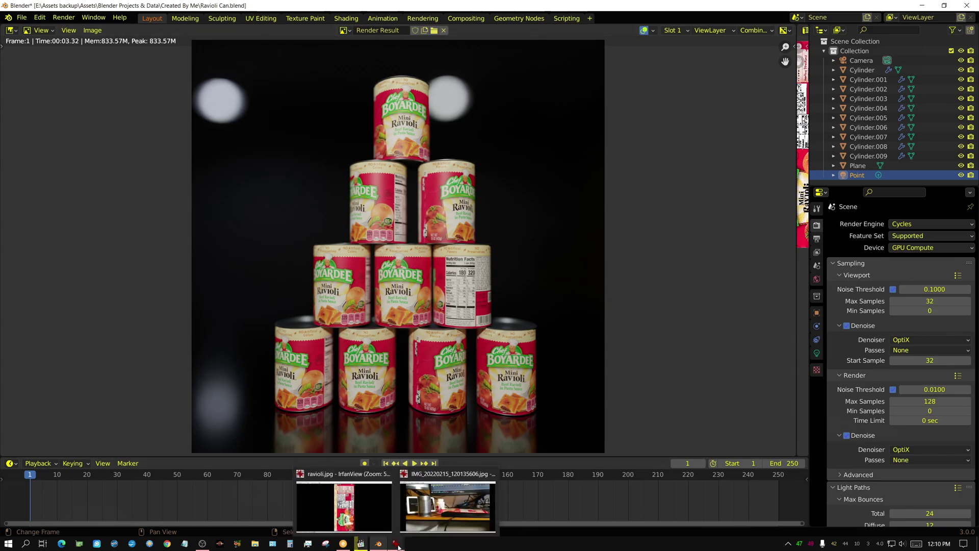
pyautogui.click(377, 502)
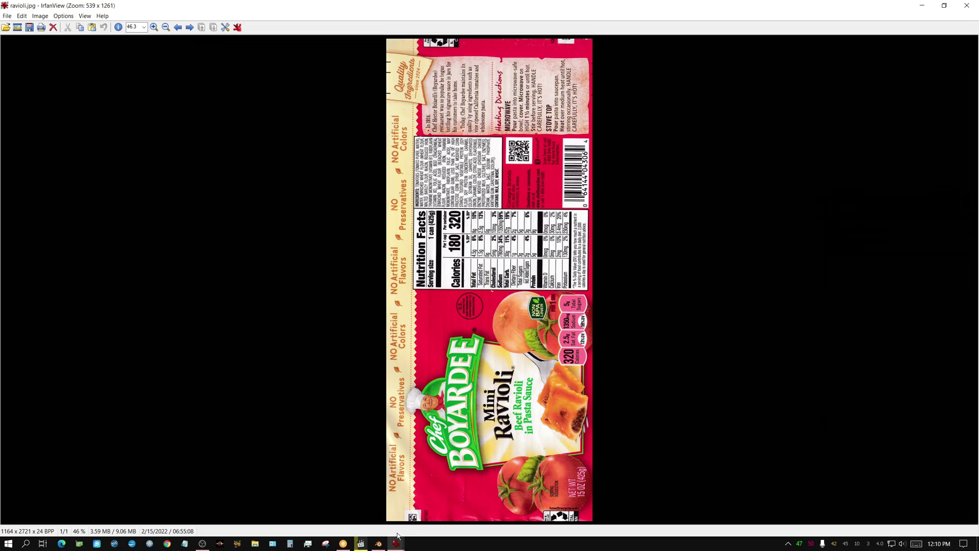
pyautogui.moveTo(396, 543)
pyautogui.click(422, 522)
# Minimize IrfanView, start a new General scene answering the save prompt, then show the bare-can photo.
pyautogui.click(922, 6)
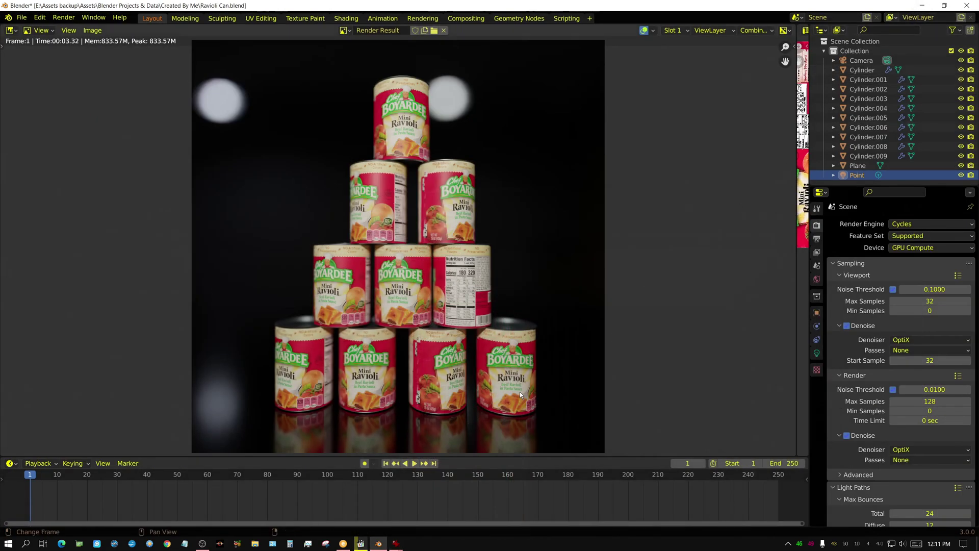
pyautogui.click(21, 18)
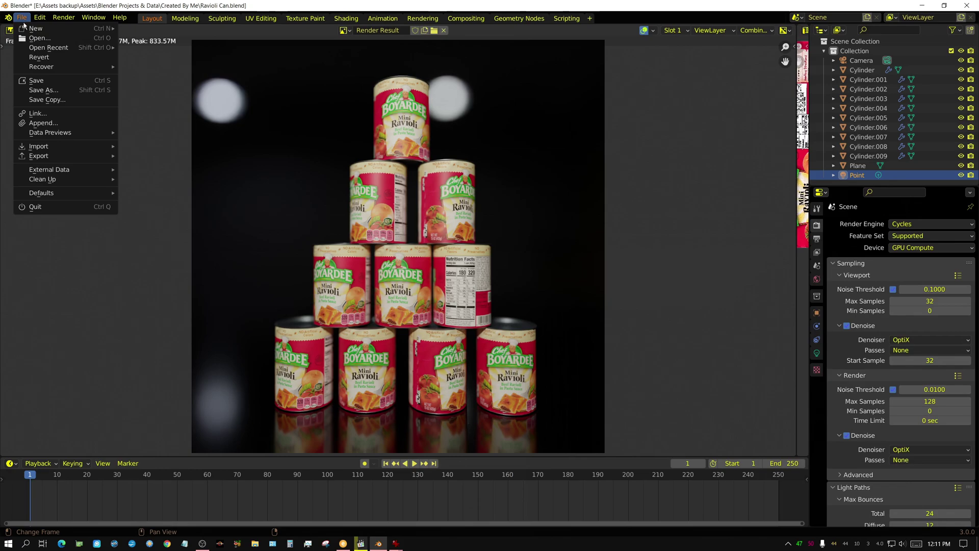
pyautogui.moveTo(34, 29)
pyautogui.click(136, 28)
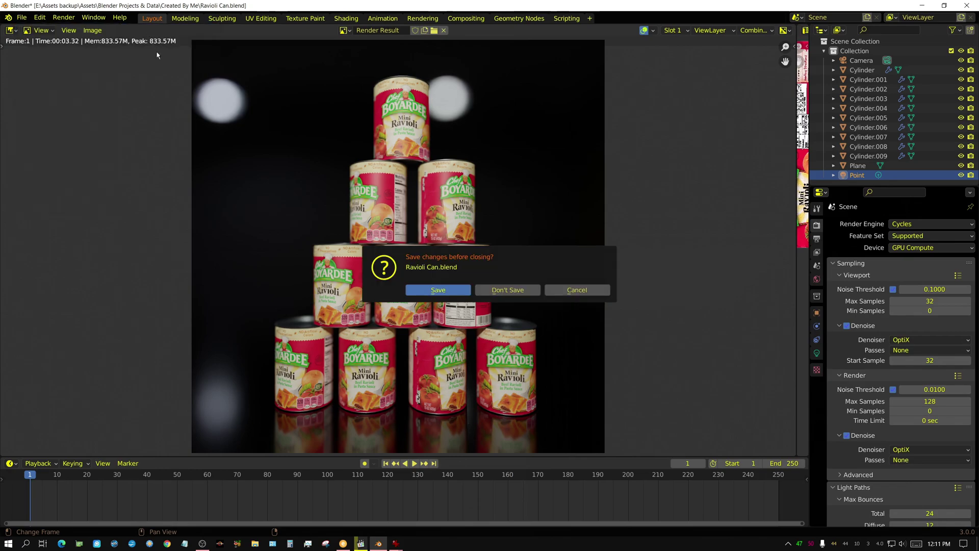
pyautogui.click(534, 291)
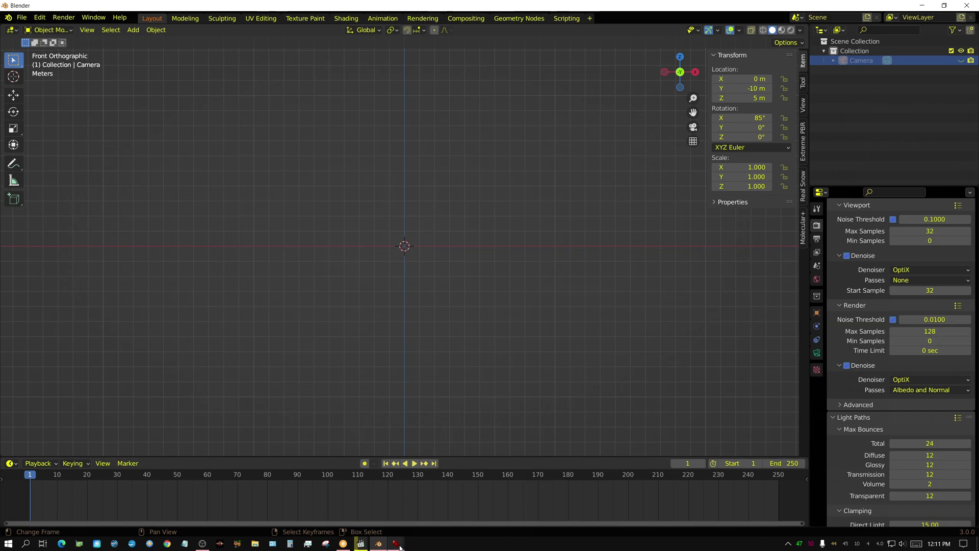
pyautogui.moveTo(400, 546)
pyautogui.click(430, 488)
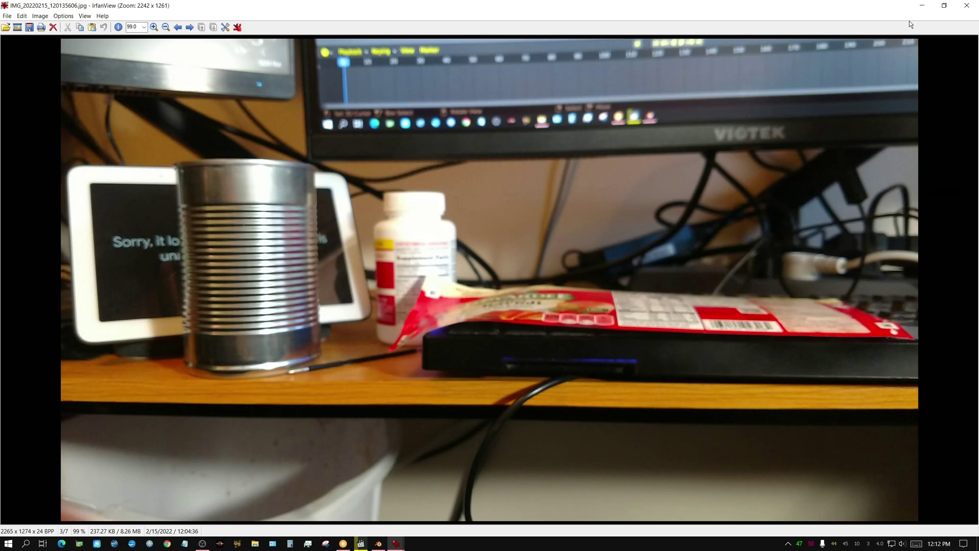
# Minimize the bare ribbed can photo in IrfanView to return to Blender.
pyautogui.click(921, 7)
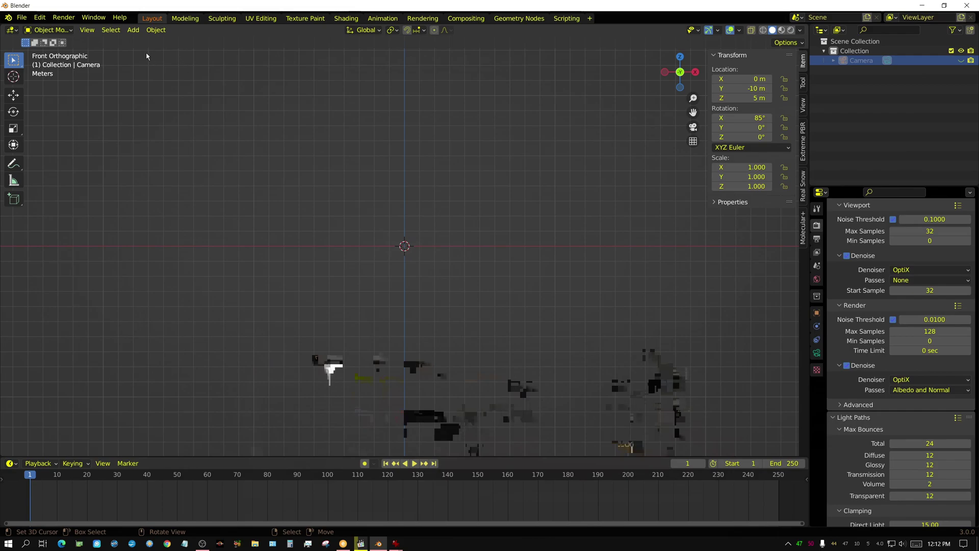
# Add a mesh cylinder at the origin and set its vertex count to 24.
pyautogui.click(132, 29)
pyautogui.moveTo(138, 44)
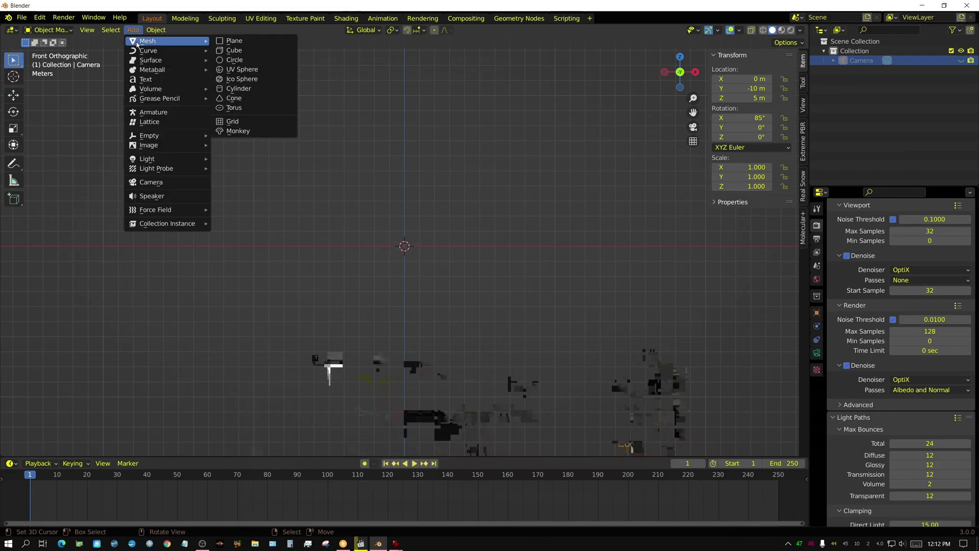
pyautogui.click(247, 89)
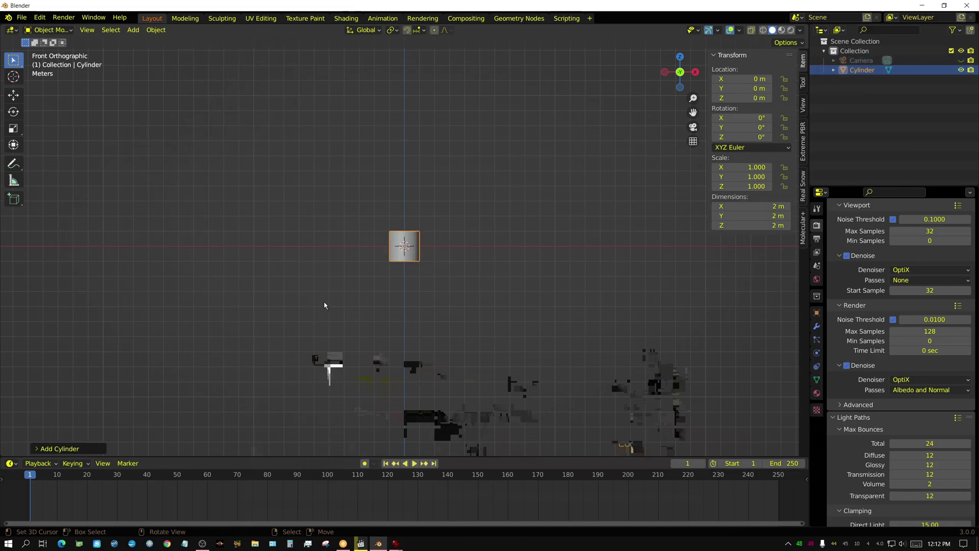
pyautogui.scroll(4, 441, 296)
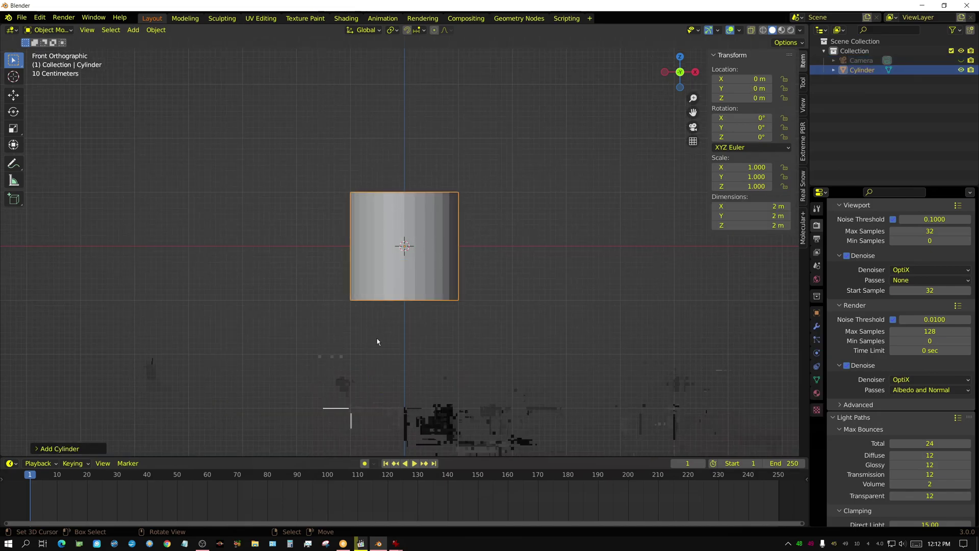
pyautogui.click(39, 449)
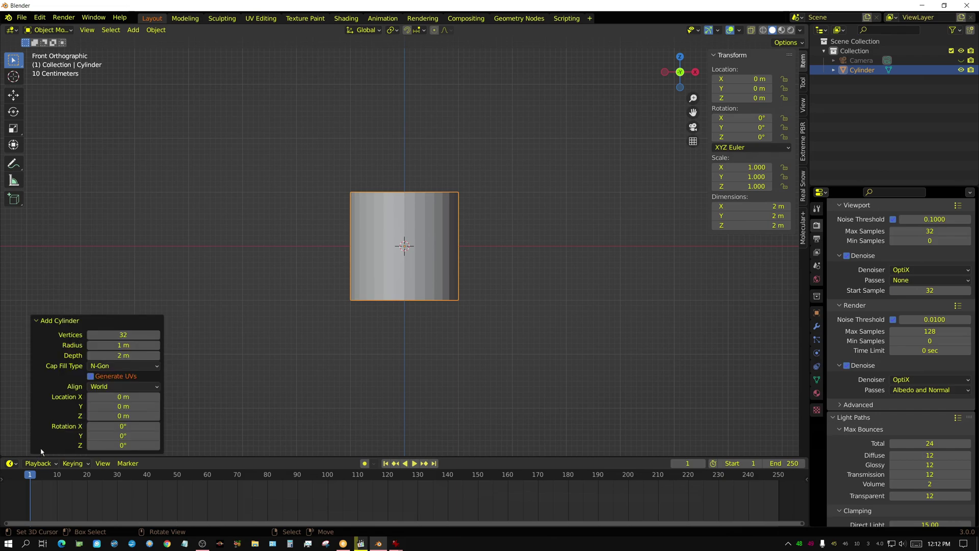
pyautogui.click(140, 334)
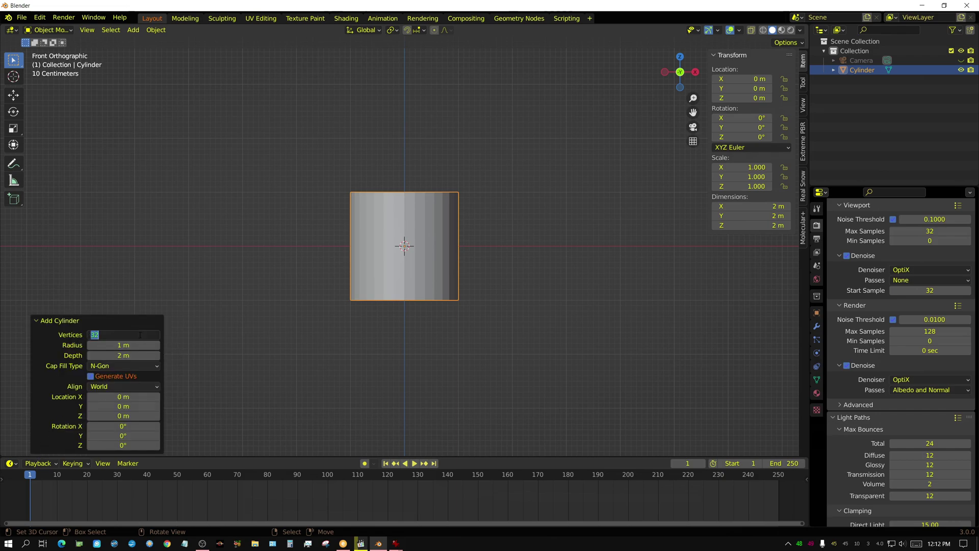
pyautogui.write('24')
pyautogui.press('Return')
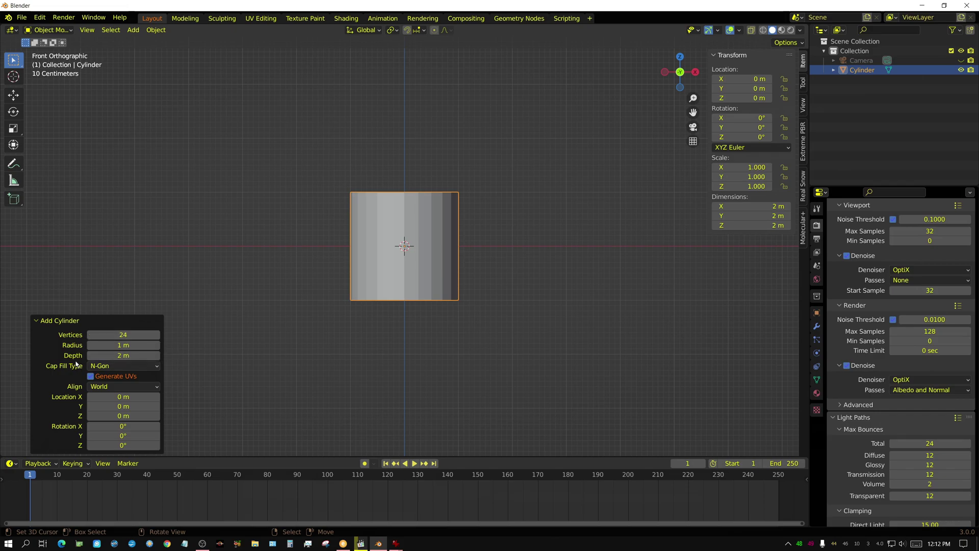
pyautogui.click(37, 321)
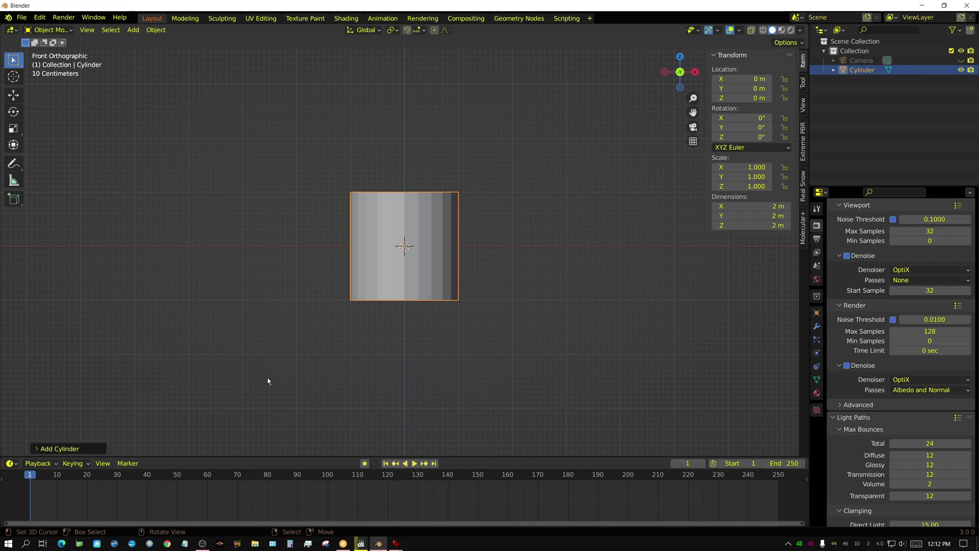
# In Edit Mode, scale the cylinder about 1.5 times along Z into can proportions.
pyautogui.press('Tab')
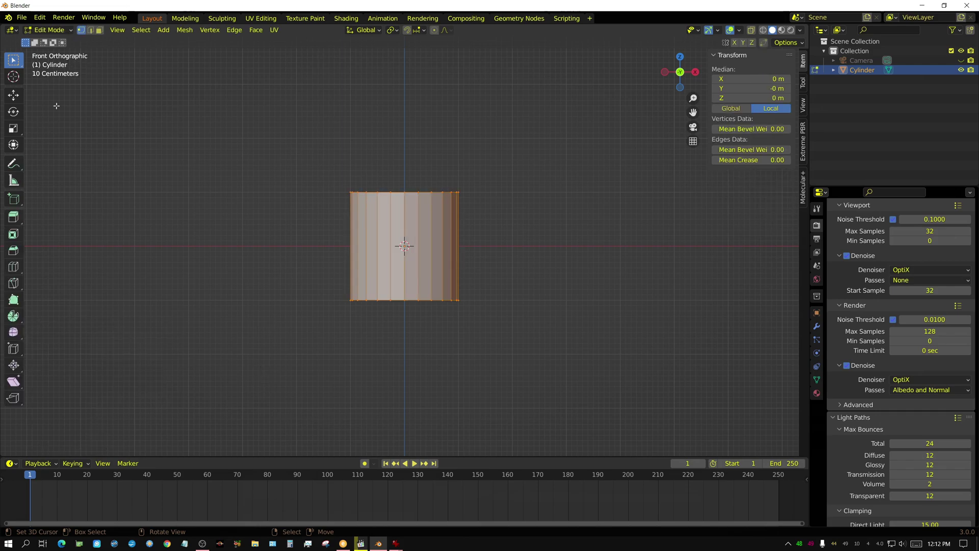
pyautogui.click(100, 30)
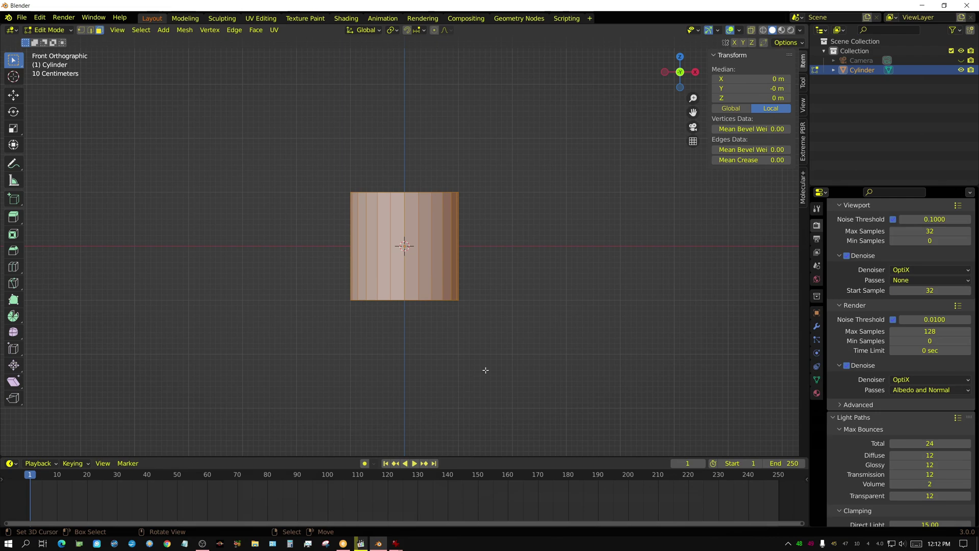
pyautogui.press('s')
pyautogui.press('z')
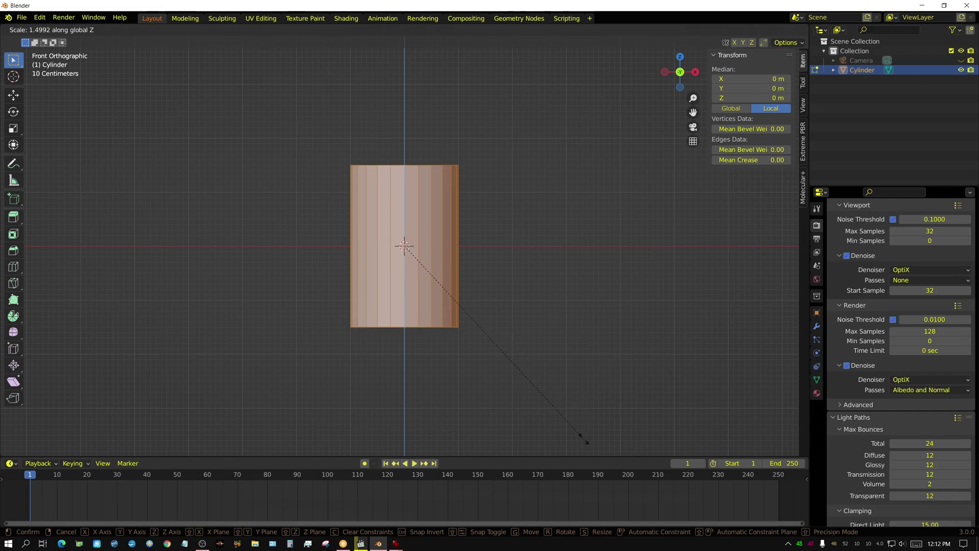
pyautogui.click(581, 433)
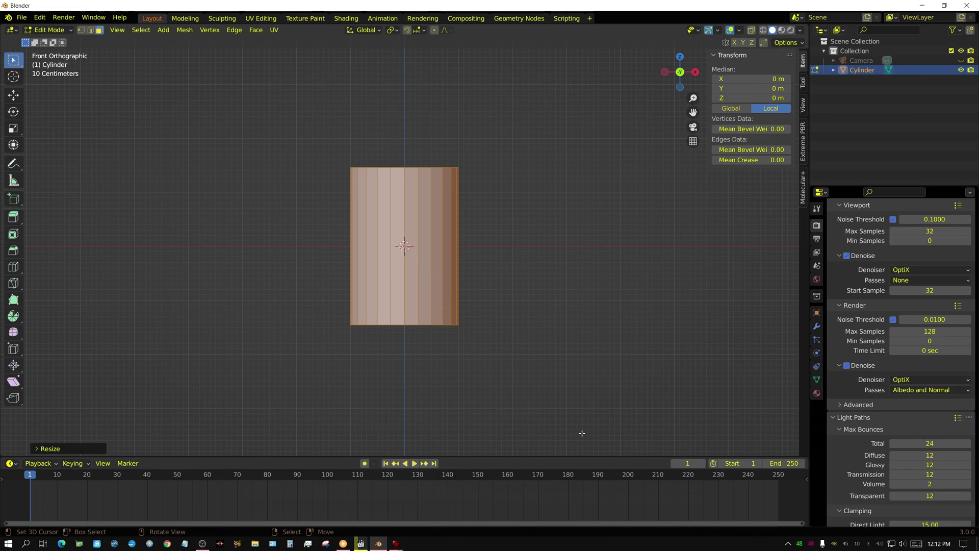
pyautogui.scroll(2, 534, 198)
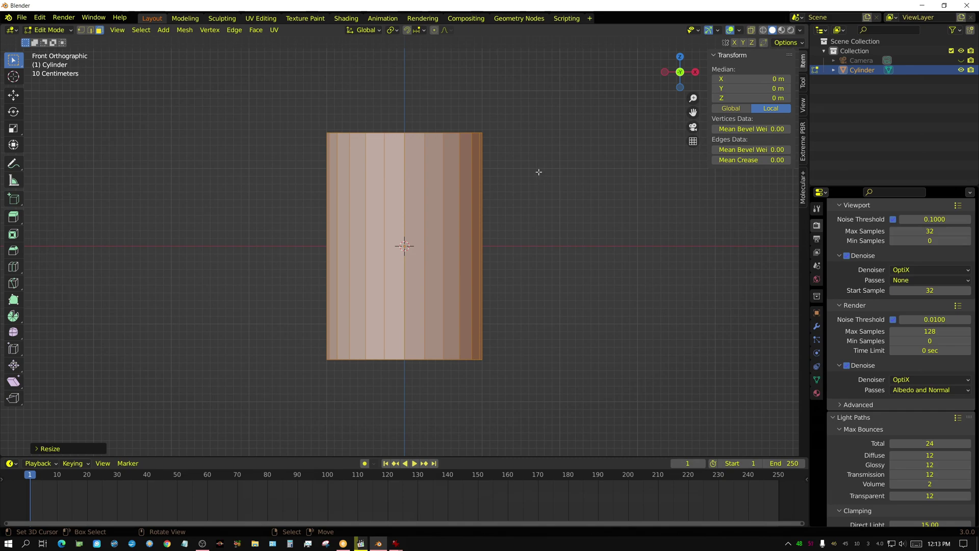
pyautogui.moveTo(530, 160); pyautogui.dragTo(526, 178, button='middle')
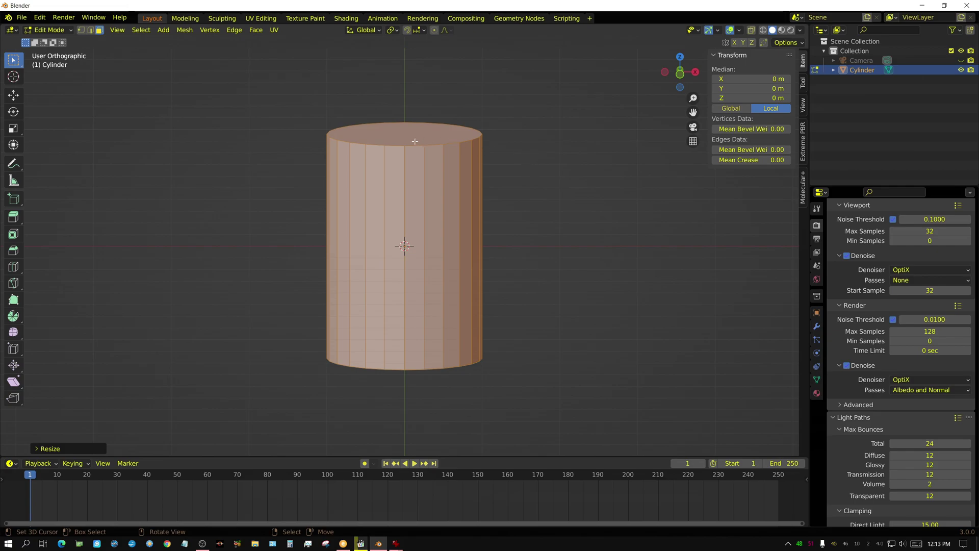
pyautogui.moveTo(396, 544)
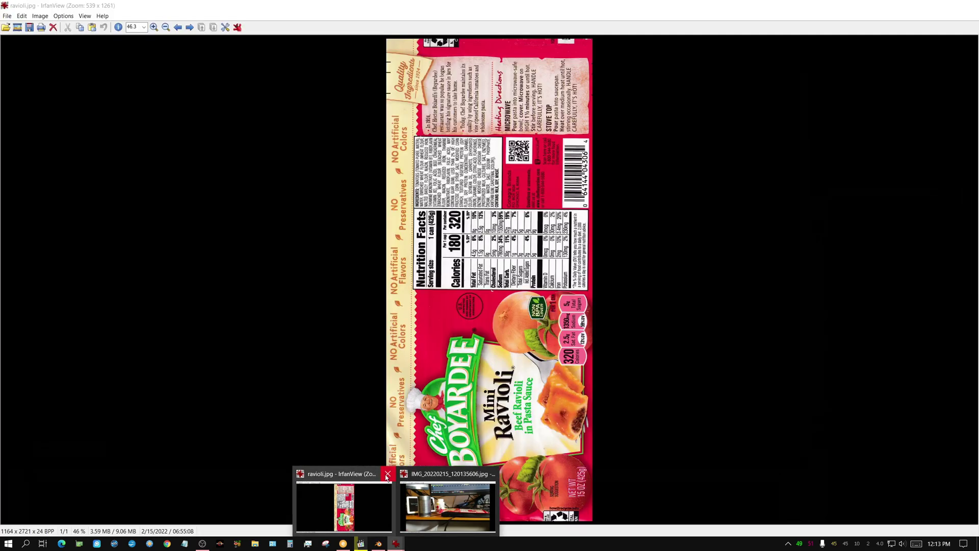
# Close the ravioli.jpg window and minimize the remaining can photo in IrfanView.
pyautogui.click(388, 474)
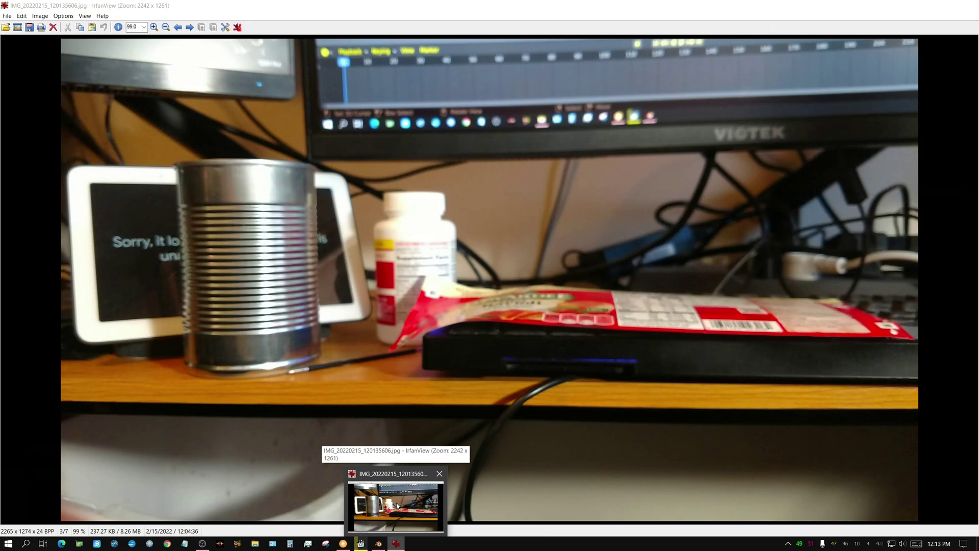
pyautogui.click(396, 503)
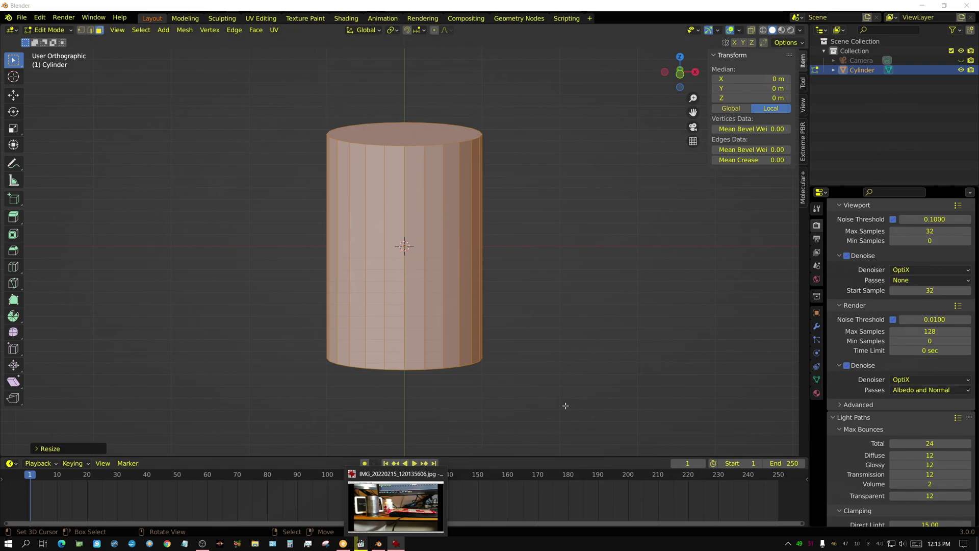
# Extrude the cylinder's top face from a front view and scale it slightly wider.
pyautogui.click(413, 134)
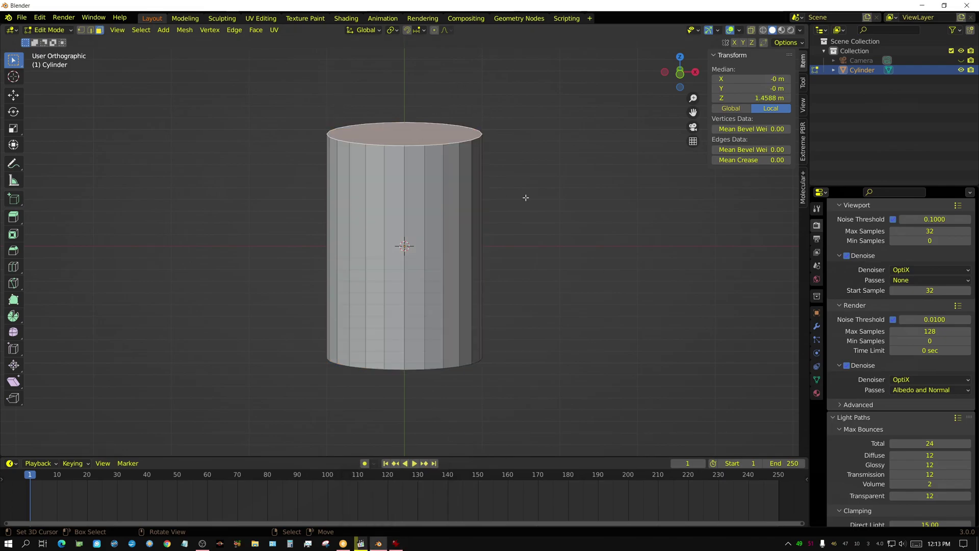
pyautogui.press('KP_1')
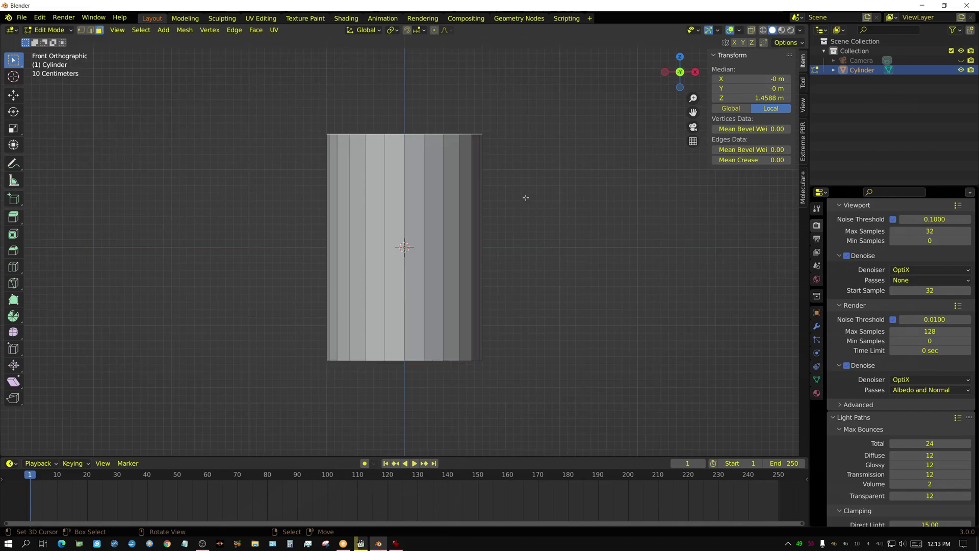
pyautogui.press('e')
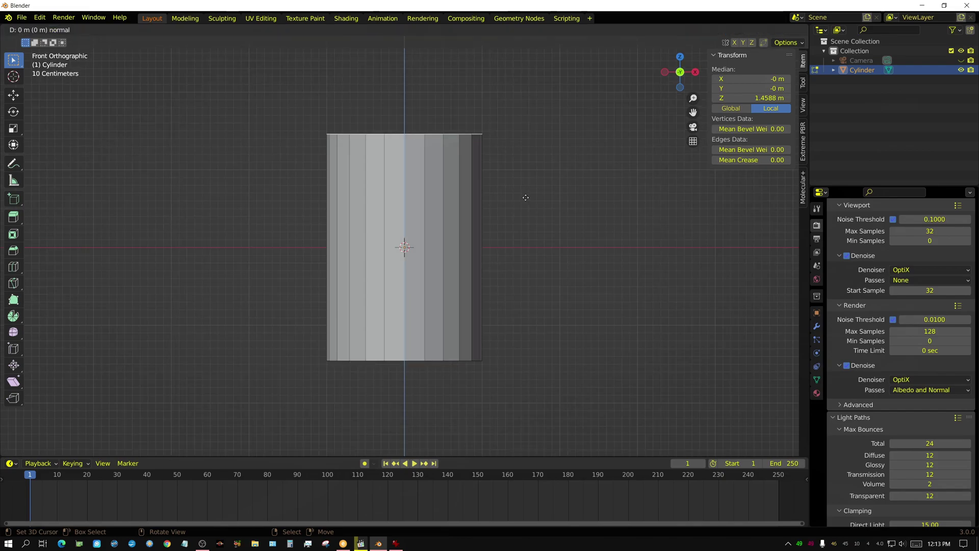
pyautogui.click(526, 198)
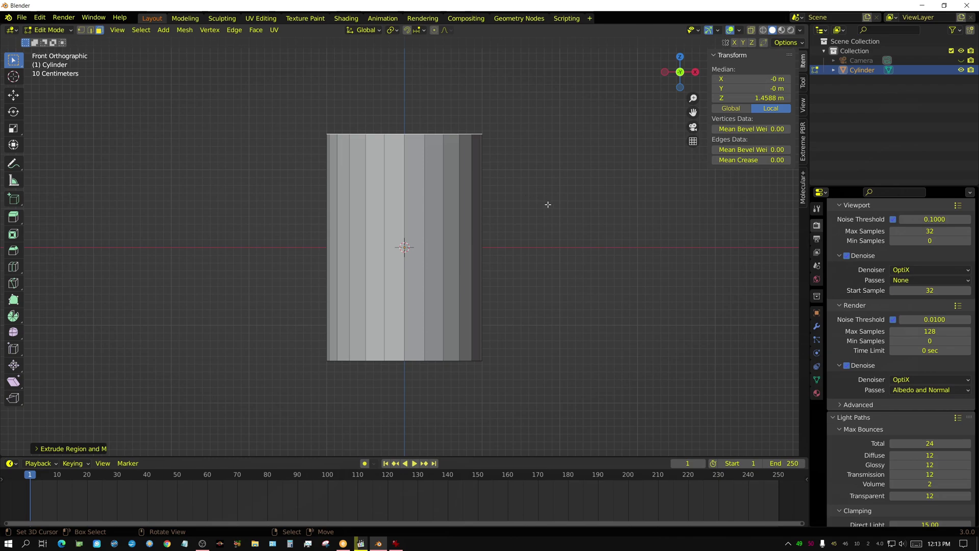
pyautogui.press('s')
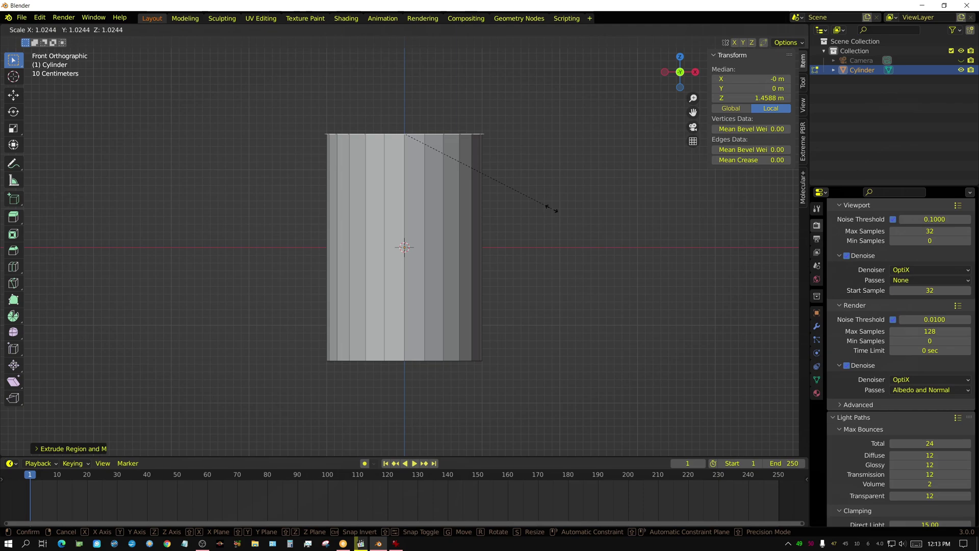
pyautogui.click(551, 207)
# Extrude the widened top upward again to form a short raised lip.
pyautogui.scroll(3, 529, 181)
pyautogui.keyDown('shift'); pyautogui.scroll(2, 529, 182); pyautogui.keyUp('shift')
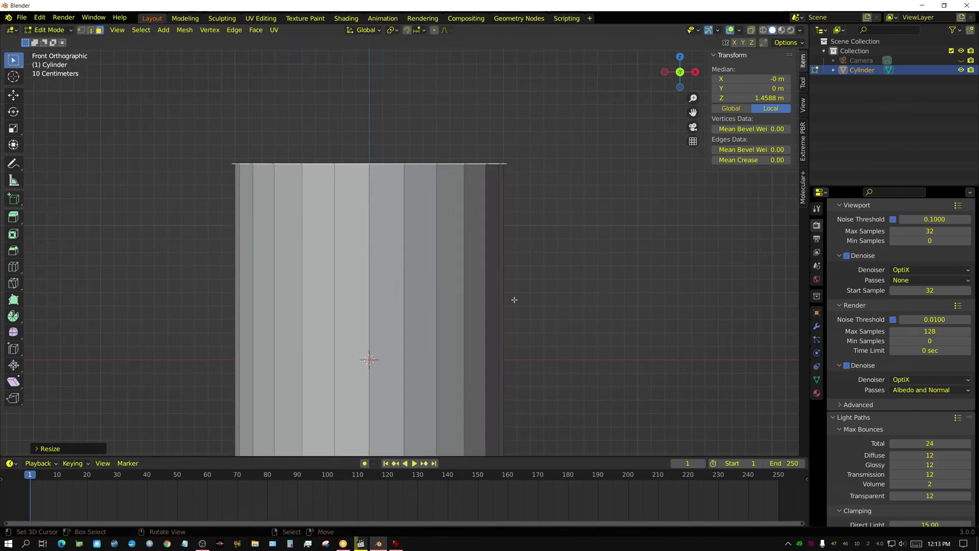
pyautogui.press('e')
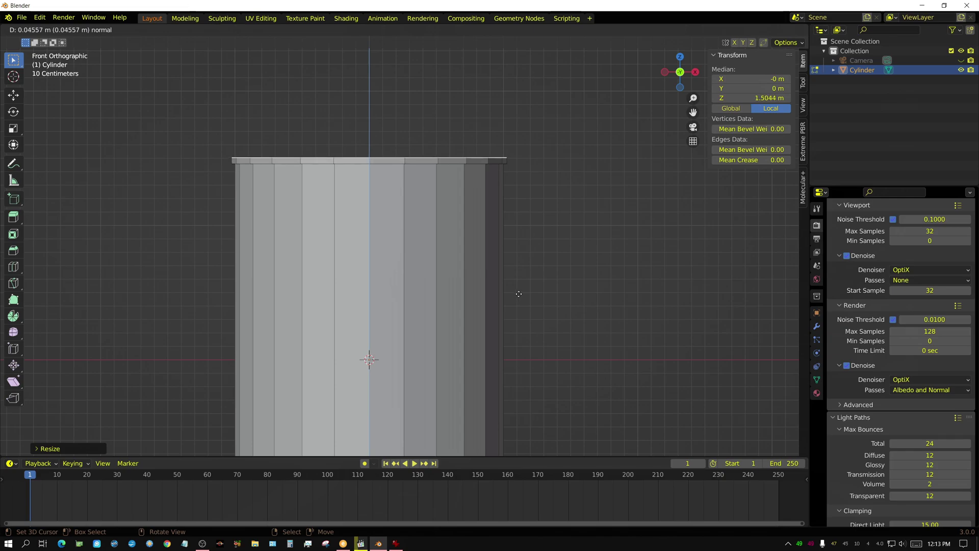
pyautogui.click(520, 293)
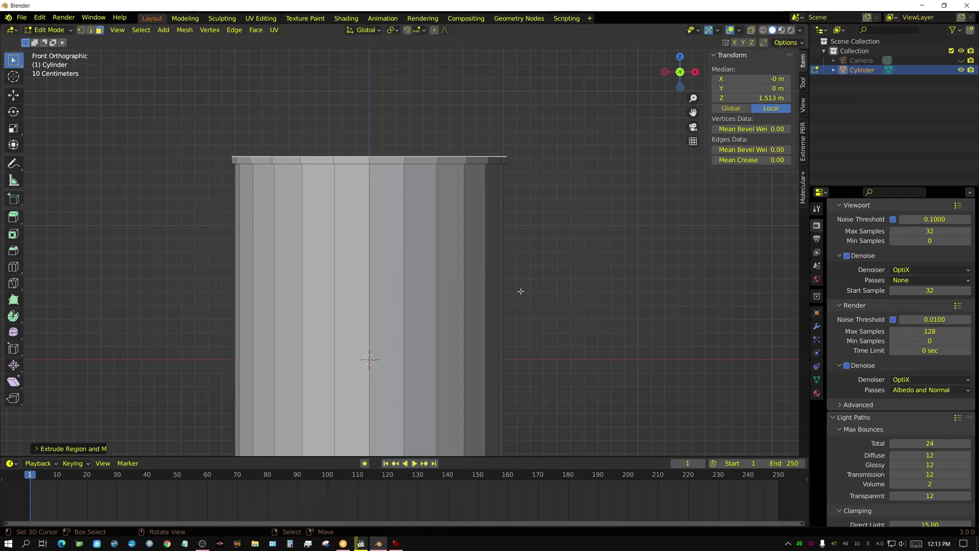
pyautogui.moveTo(562, 231); pyautogui.dragTo(564, 246, button='middle')
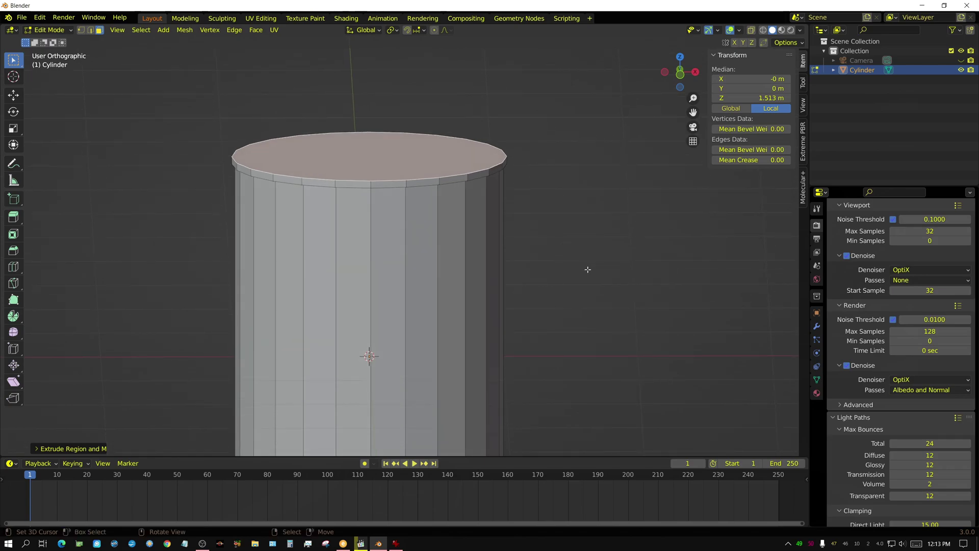
# Inset the can's top face twice, then start moving the inner face along Z.
pyautogui.press('i')
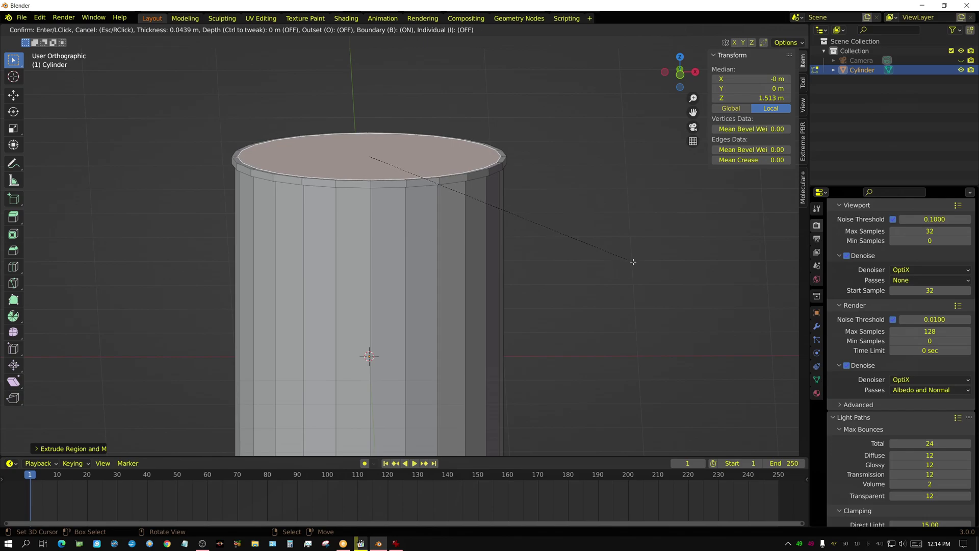
pyautogui.click(633, 261)
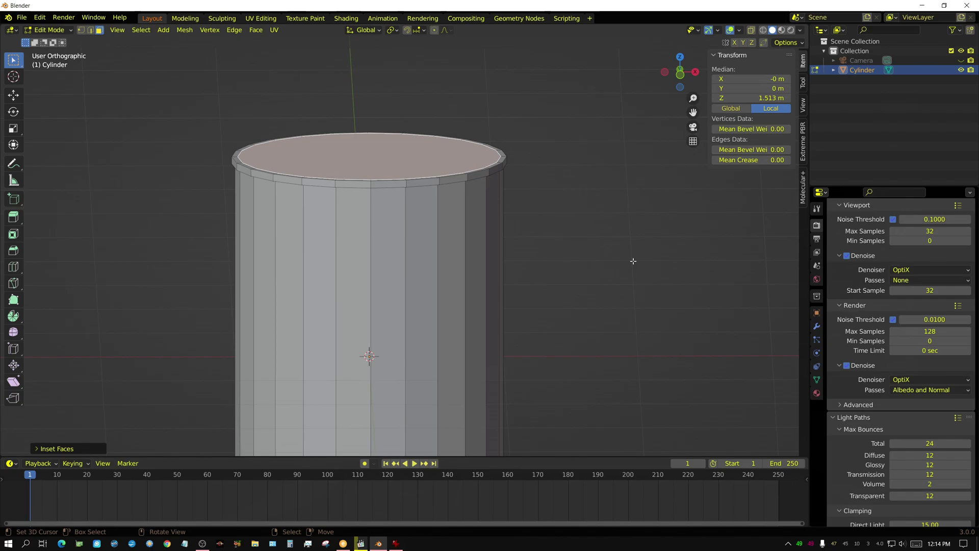
pyautogui.press('i')
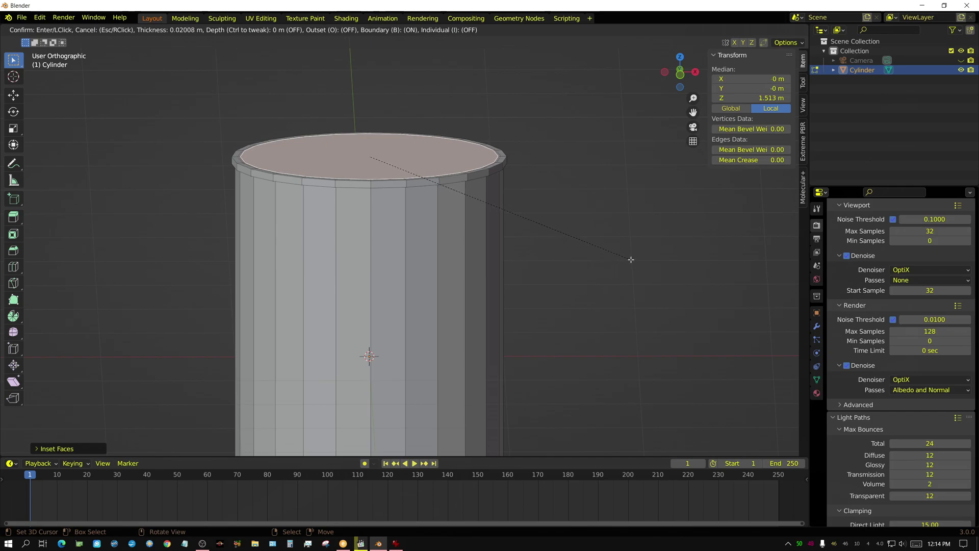
pyautogui.click(631, 259)
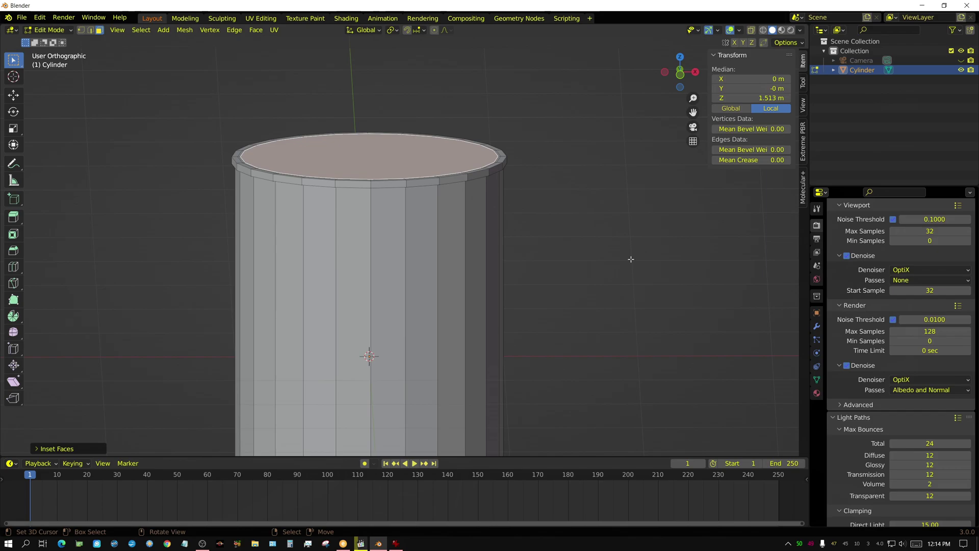
pyautogui.press('g')
pyautogui.press('z')
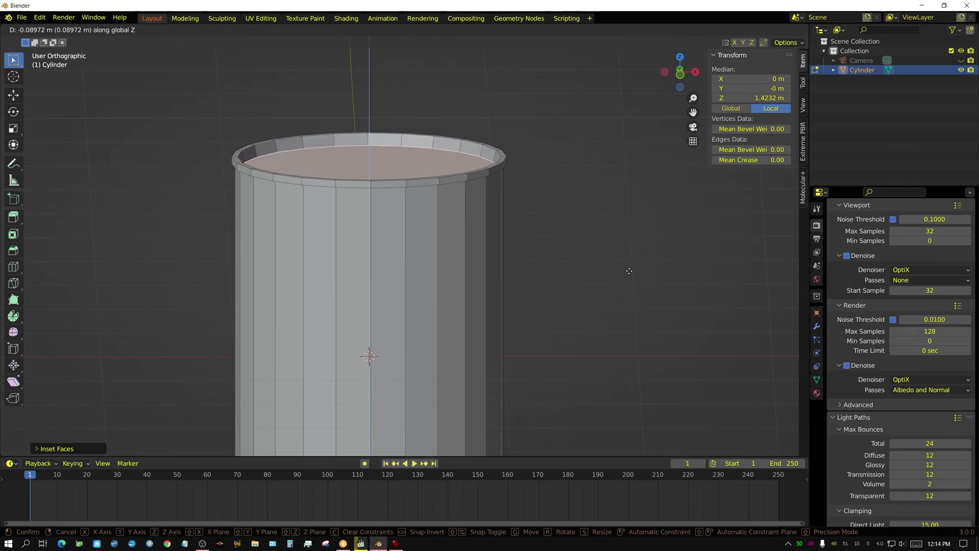
# Sink the central top face to Z 1.4232 m and view down into the recessed lid.
pyautogui.click(630, 271)
pyautogui.moveTo(628, 271); pyautogui.dragTo(618, 307, button='middle')
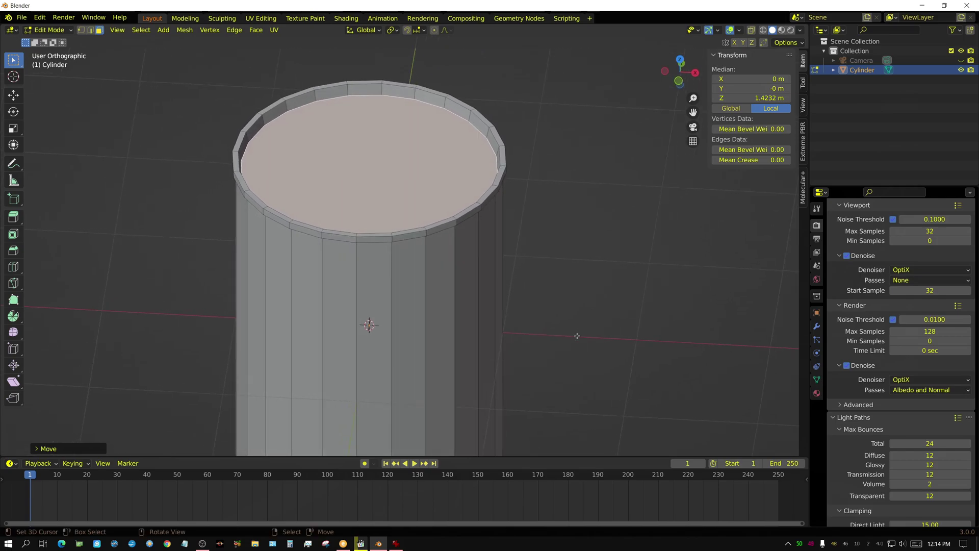
pyautogui.scroll(3, 578, 337)
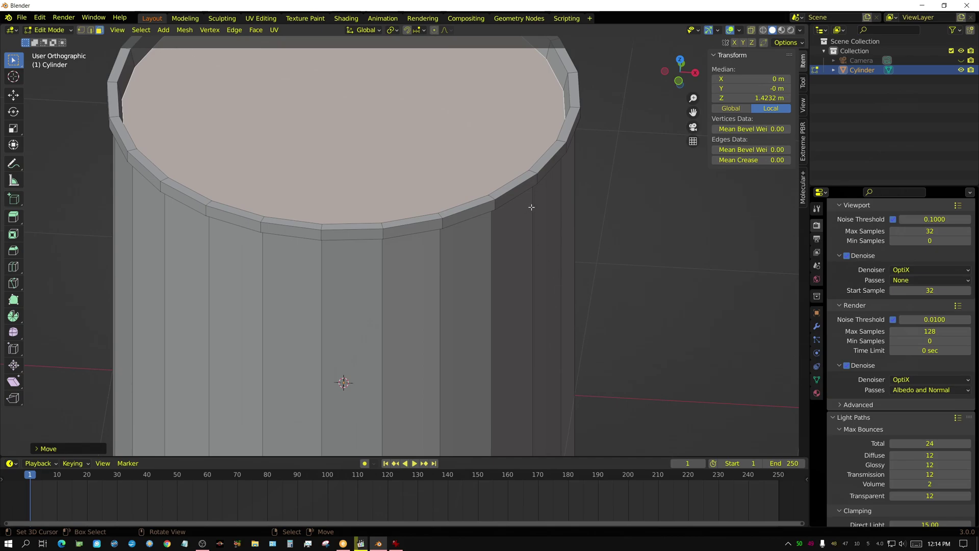
pyautogui.keyDown('shift'); pyautogui.scroll(5, 627, 284); pyautogui.keyUp('shift')
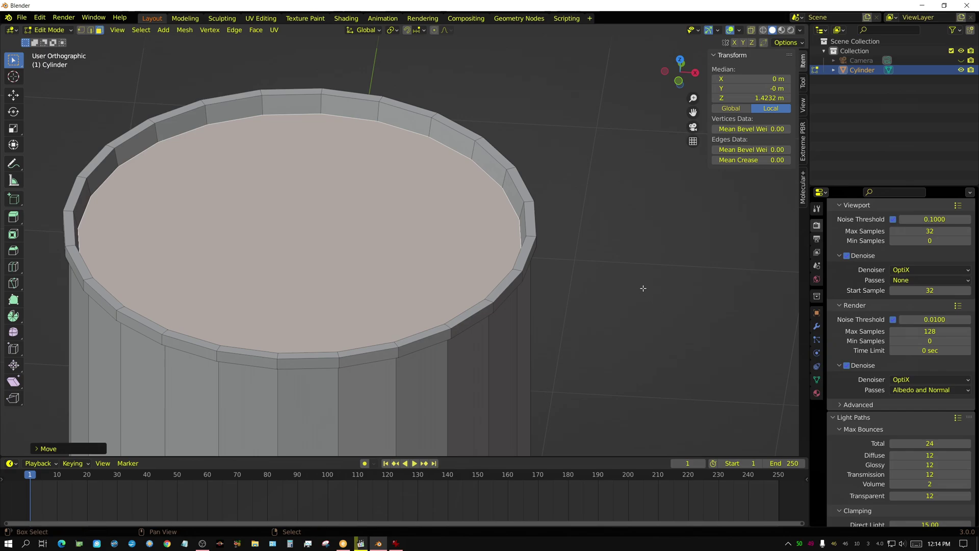
# Bevel the rim's two top edge loops with a one-segment bevel about 0.0136 m wide.
pyautogui.keyDown('shift'); pyautogui.click(513, 186); pyautogui.keyUp('shift')
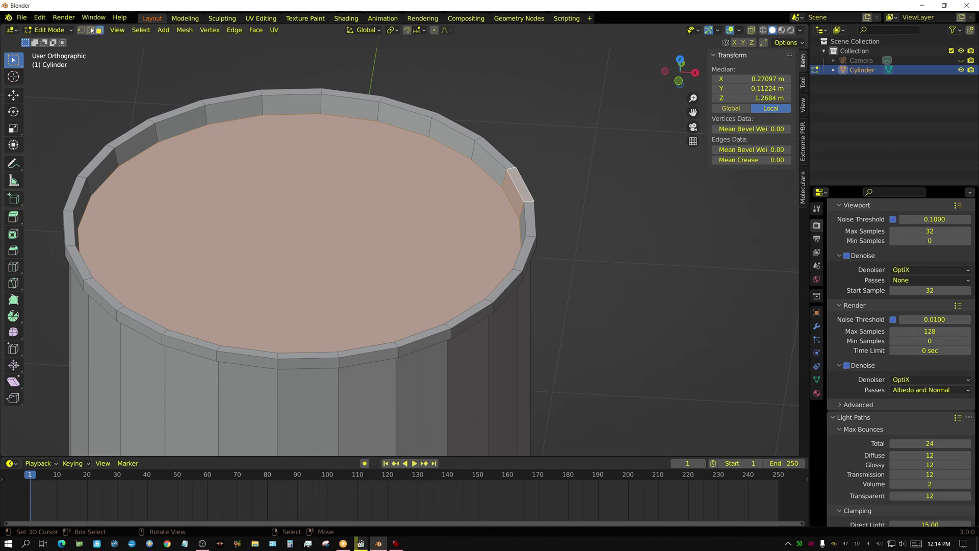
pyautogui.click(429, 239)
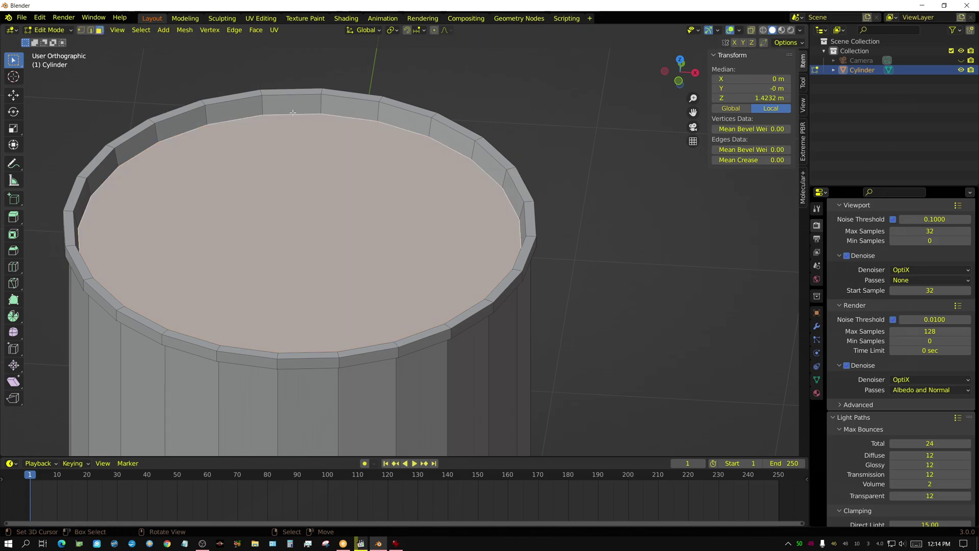
pyautogui.click(91, 31)
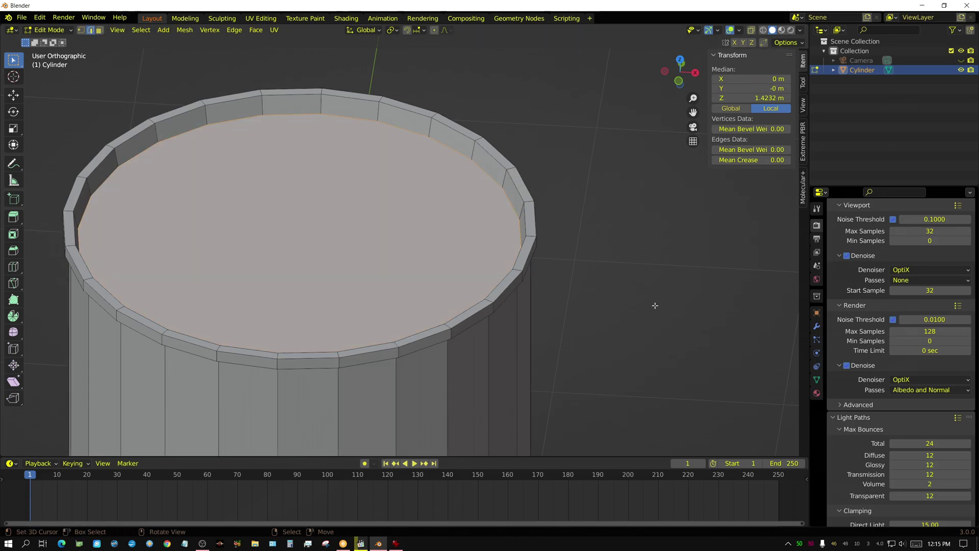
pyautogui.press('shift')
pyautogui.press('alt')
pyautogui.keyDown('alt'); pyautogui.keyDown('shift'); pyautogui.click(511, 181); pyautogui.keyUp('shift'); pyautogui.keyUp('alt')
pyautogui.keyDown('alt'); pyautogui.keyDown('shift'); pyautogui.click(525, 188); pyautogui.keyUp('shift'); pyautogui.keyUp('alt')
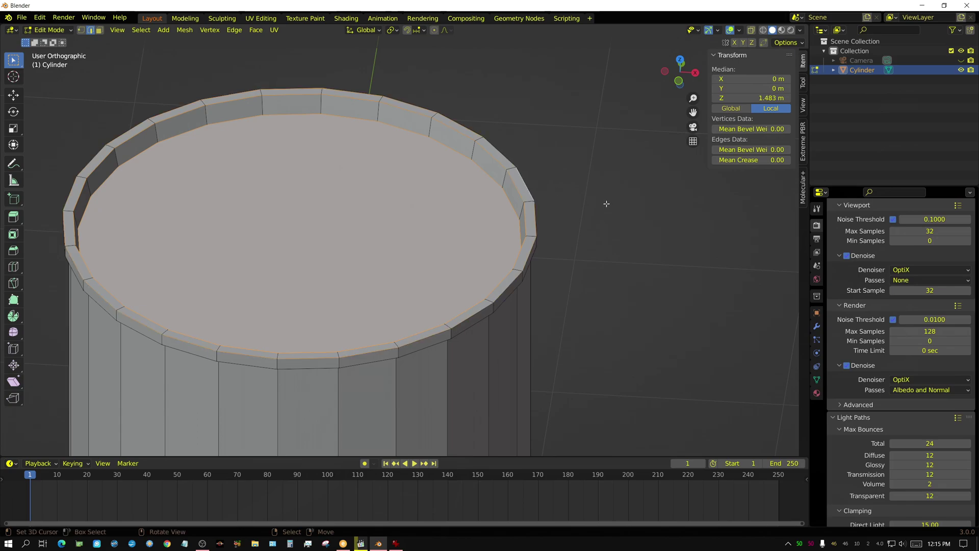
pyautogui.hotkey('ctrl', 'b')
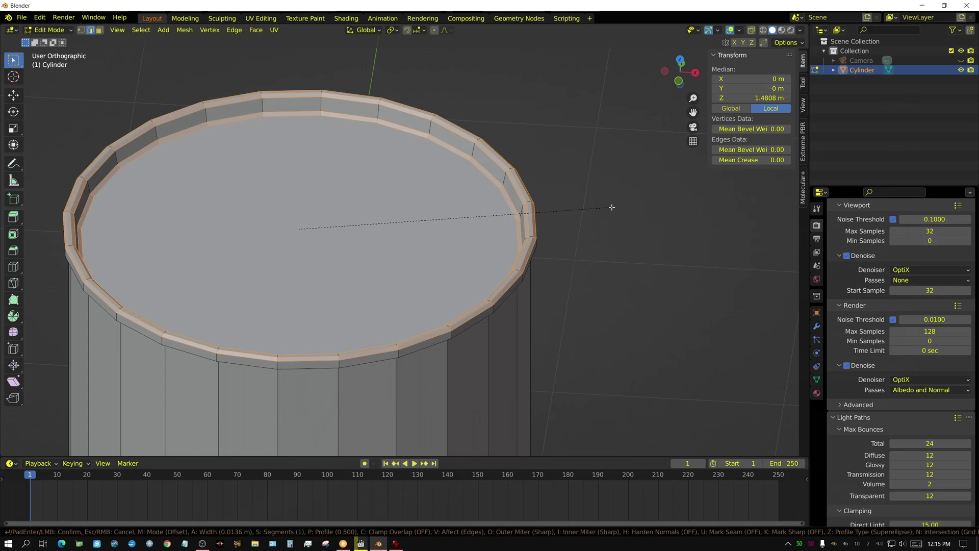
pyautogui.click(612, 207)
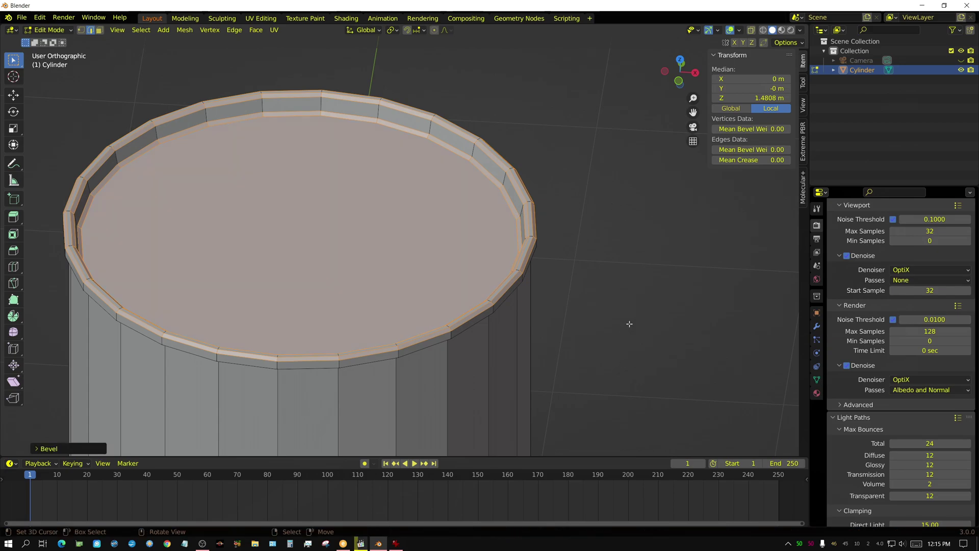
# Orbit and zoom in to view the bevelled rim side-on.
pyautogui.scroll(-5, 628, 327)
pyautogui.keyDown('shift'); pyautogui.moveTo(628, 327); pyautogui.dragTo(480, 317, button='middle'); pyautogui.keyUp('shift')
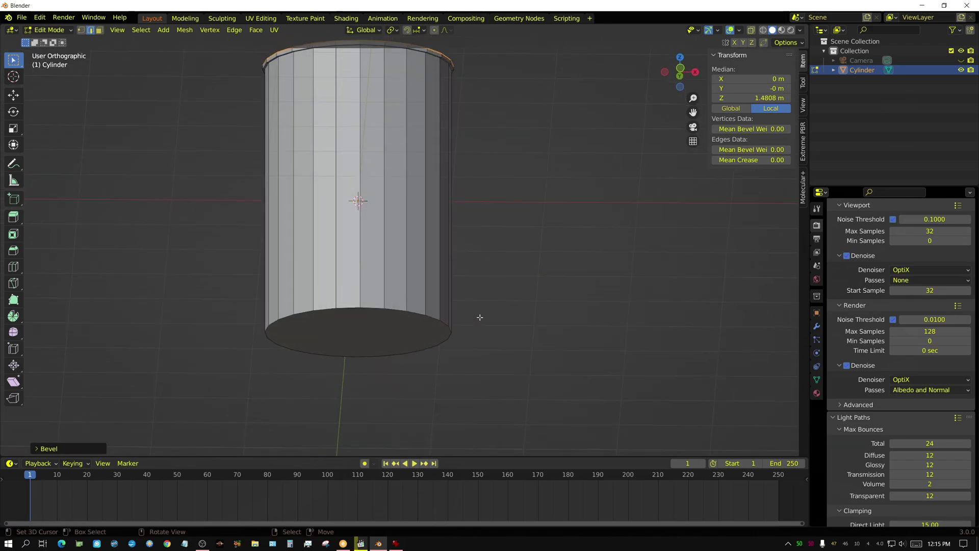
pyautogui.keyDown('shift'); pyautogui.moveTo(518, 102); pyautogui.dragTo(523, 239, button='middle'); pyautogui.keyUp('shift')
pyautogui.scroll(3, 524, 245)
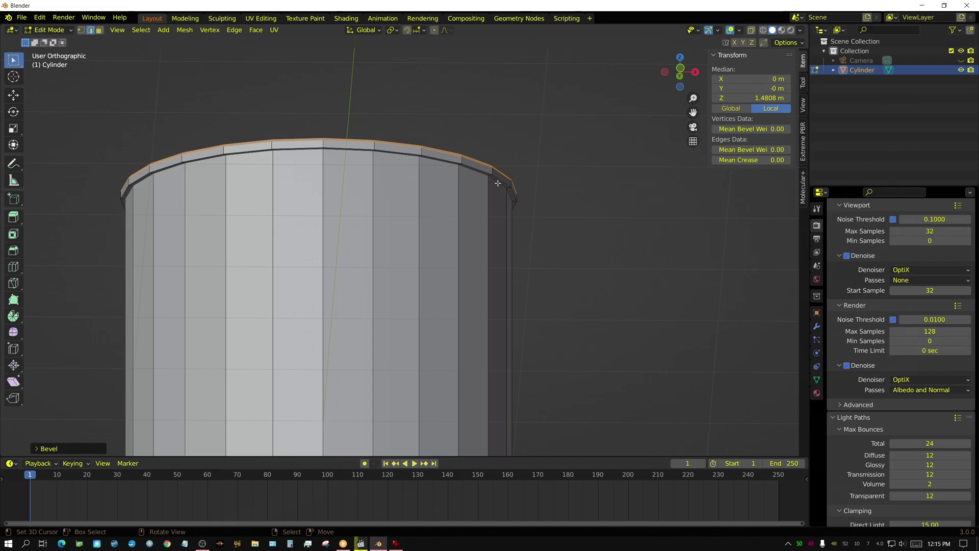
pyautogui.scroll(2, 503, 182)
pyautogui.keyDown('shift'); pyautogui.moveTo(554, 176); pyautogui.dragTo(554, 262, button='middle'); pyautogui.keyUp('shift')
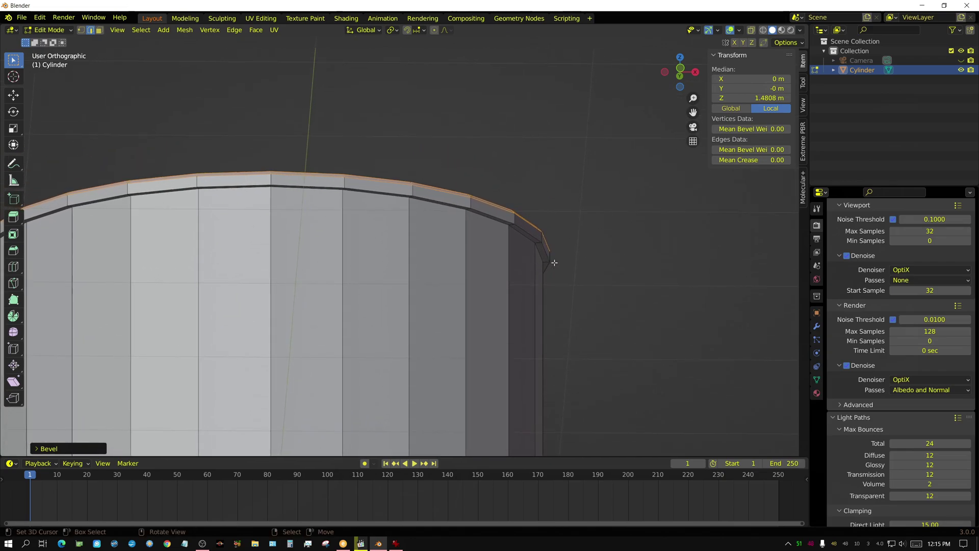
pyautogui.scroll(3, 554, 263)
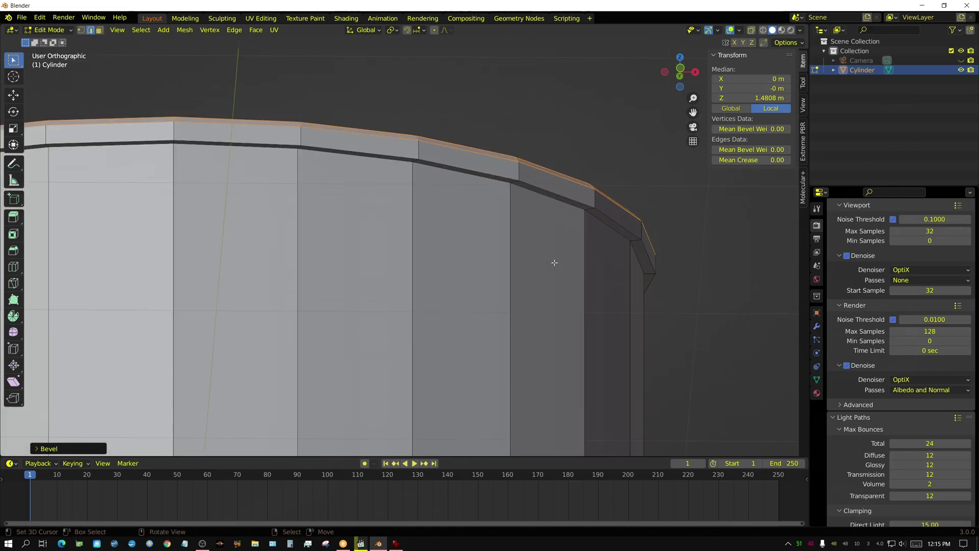
# Bevel the edge loop just below the lip into a narrower one-segment chamfer.
pyautogui.click(542, 188)
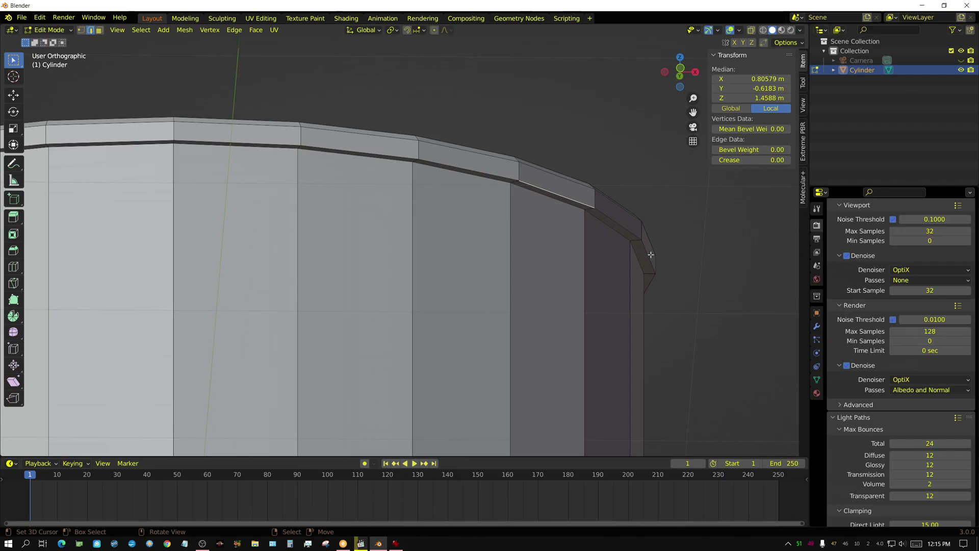
pyautogui.scroll(2, 564, 220)
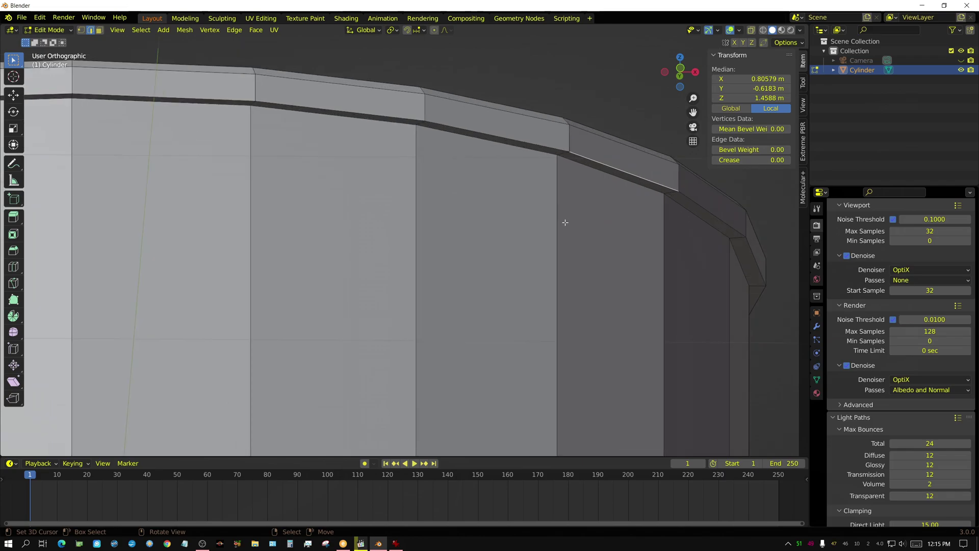
pyautogui.keyDown('alt'); pyautogui.click(616, 169); pyautogui.keyUp('alt')
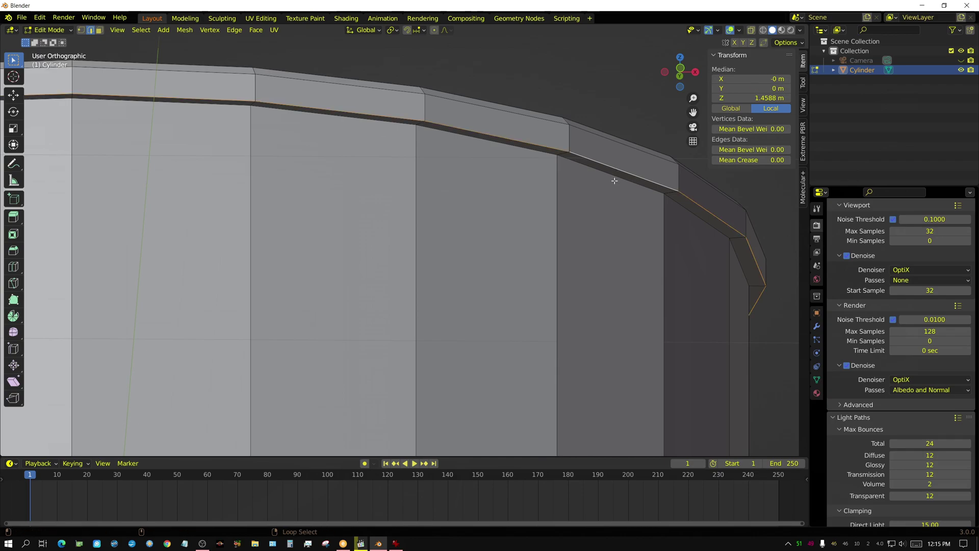
pyautogui.keyDown('alt'); pyautogui.click(616, 177); pyautogui.keyUp('alt')
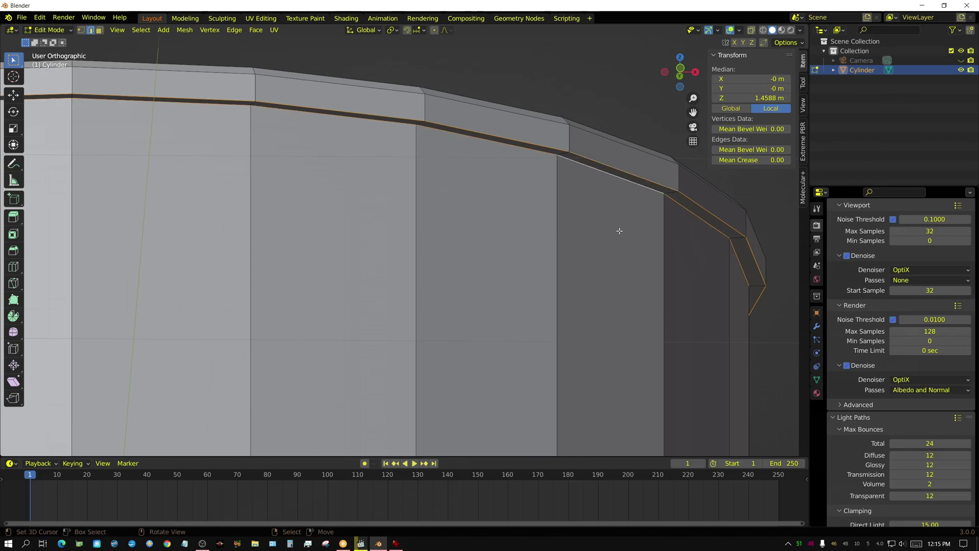
pyautogui.hotkey('ctrl', 'b')
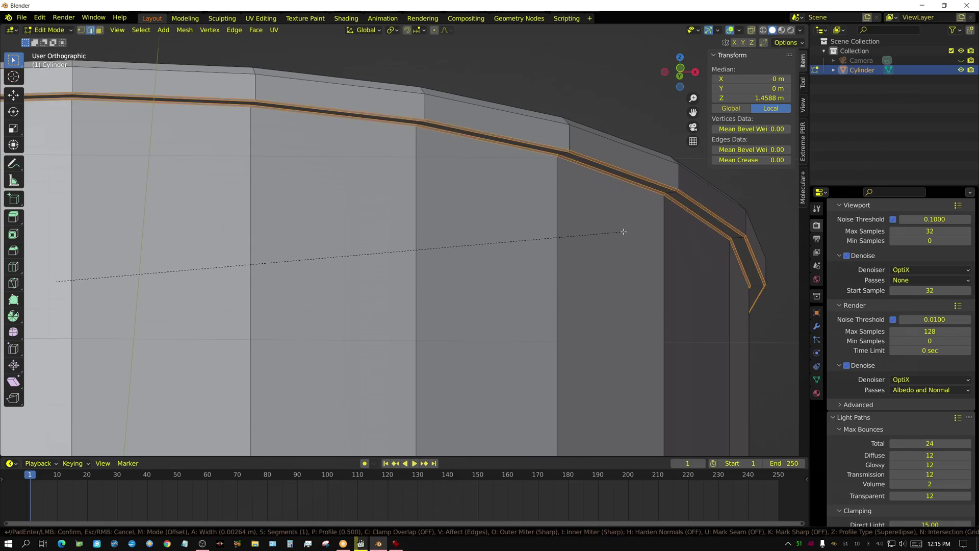
pyautogui.click(625, 232)
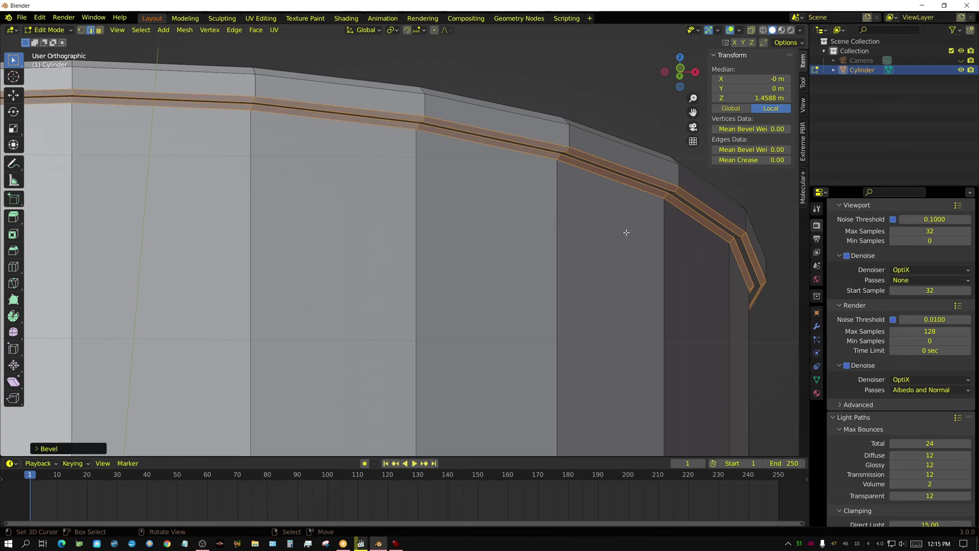
# Orbit beneath the can and pick an edge on the bottom rim.
pyautogui.scroll(-4, 622, 237)
pyautogui.scroll(-5, 619, 242)
pyautogui.moveTo(475, 380); pyautogui.dragTo(404, 492, button='middle')
pyautogui.click(363, 270)
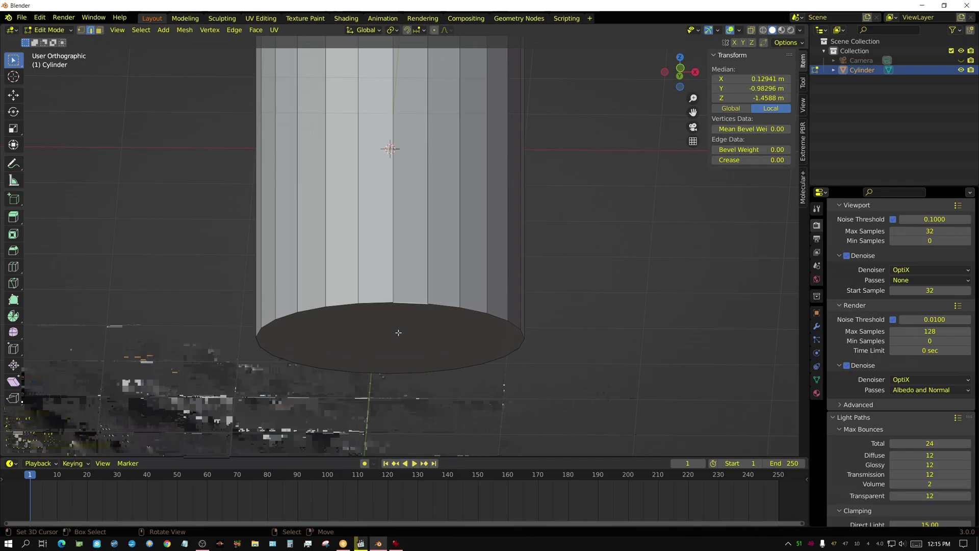
# Select the cylinder's bottom face in face mode, then inspect the top rim and base from several angles.
pyautogui.click(99, 29)
pyautogui.click(459, 340)
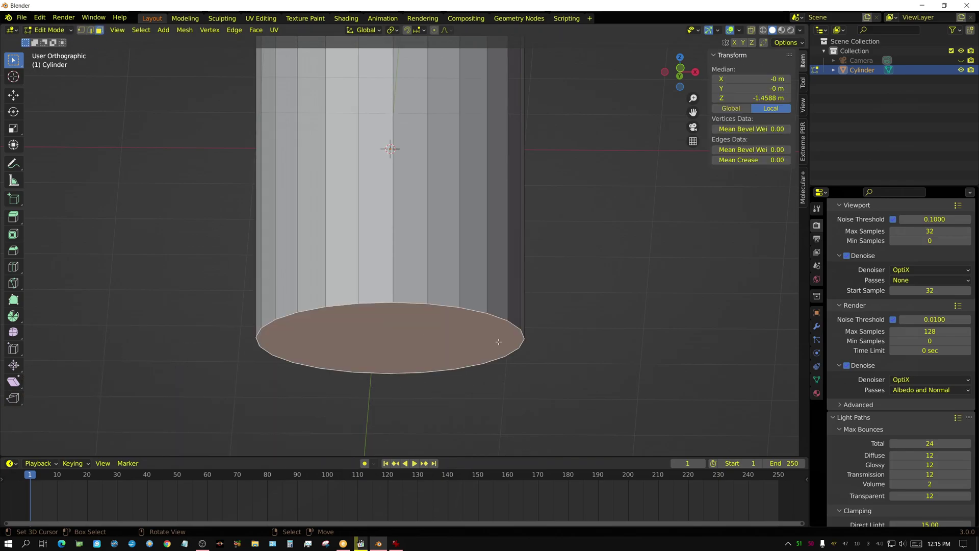
pyautogui.moveTo(642, 288); pyautogui.dragTo(640, 309, button='middle')
pyautogui.moveTo(619, 265); pyautogui.dragTo(612, 57, button='middle')
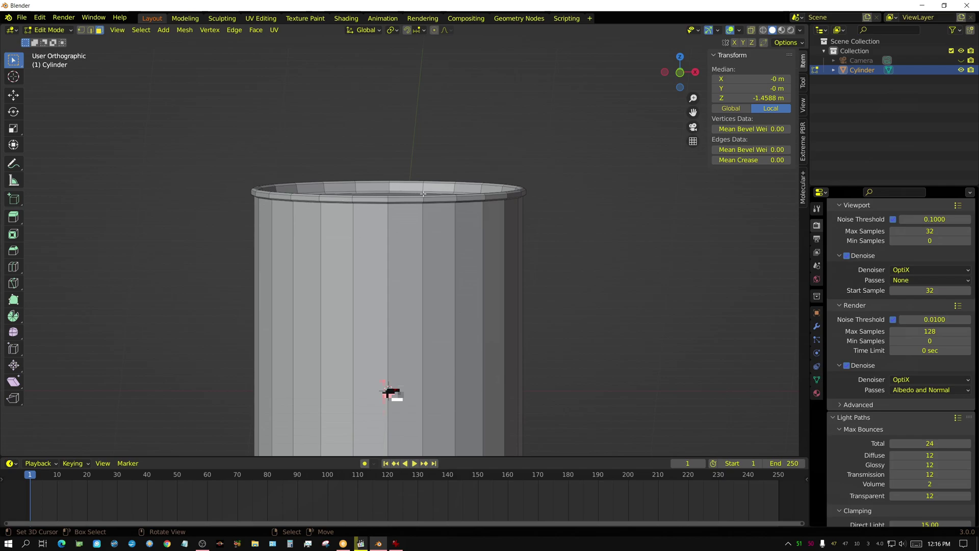
pyautogui.moveTo(529, 206); pyautogui.dragTo(517, 239, button='middle')
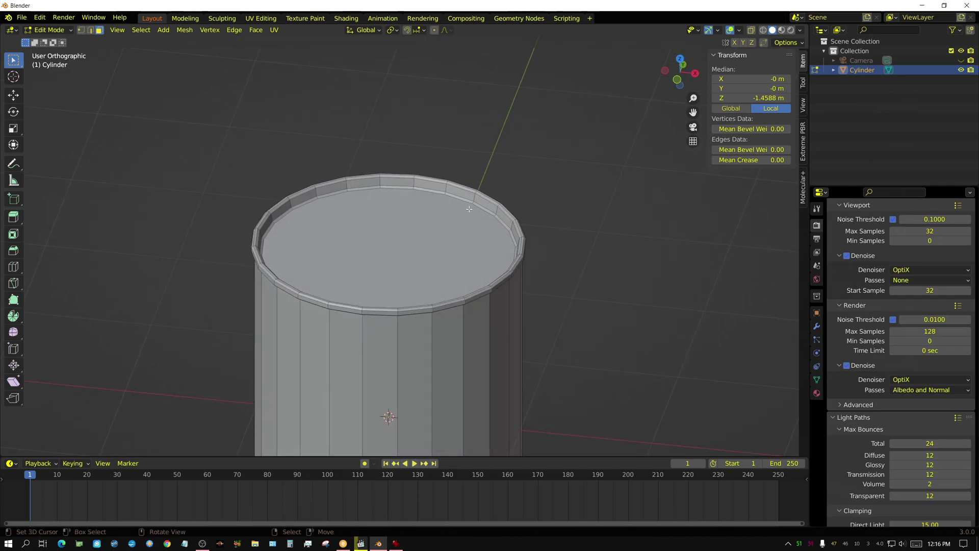
pyautogui.moveTo(480, 190); pyautogui.dragTo(476, 378, button='middle')
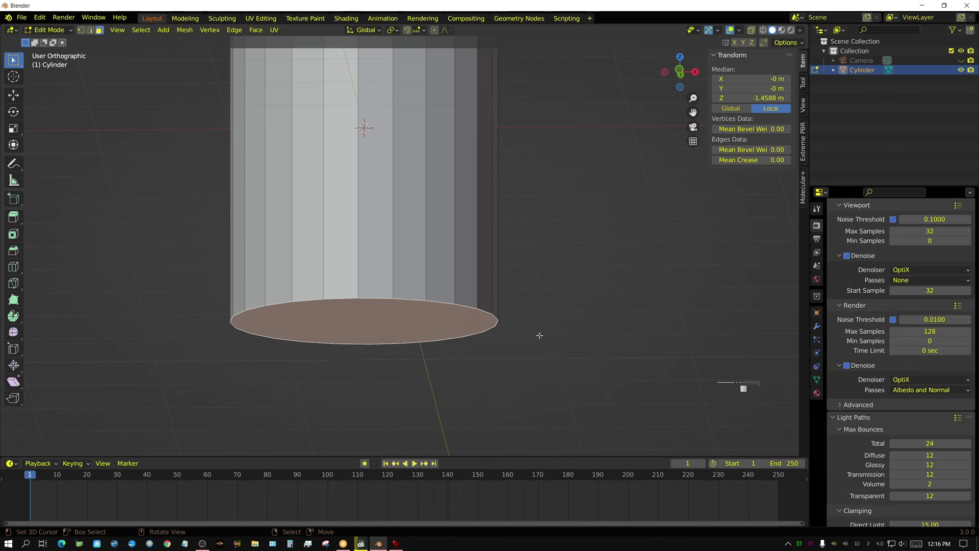
pyautogui.moveTo(551, 337); pyautogui.dragTo(557, 350, button='middle')
pyautogui.moveTo(536, 214); pyautogui.dragTo(538, 381, button='middle')
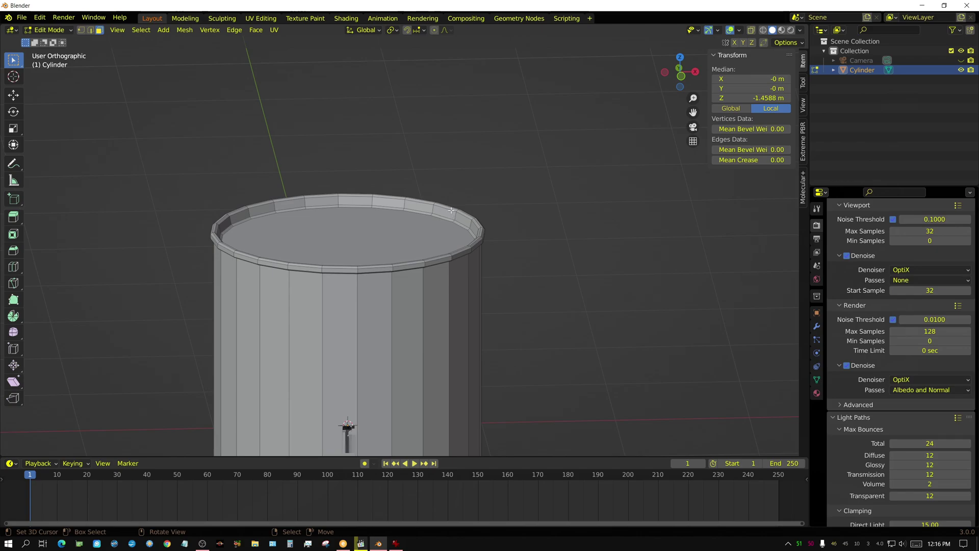
pyautogui.moveTo(530, 365); pyautogui.dragTo(495, 357, button='middle')
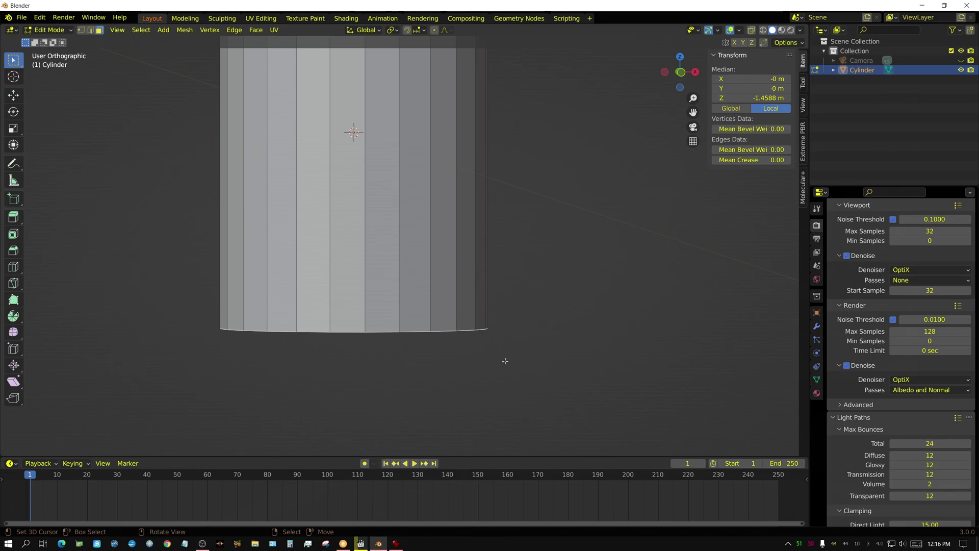
# Extrude the bottom face down about 0.06 m and scale it in to 0.9678.
pyautogui.press('e')
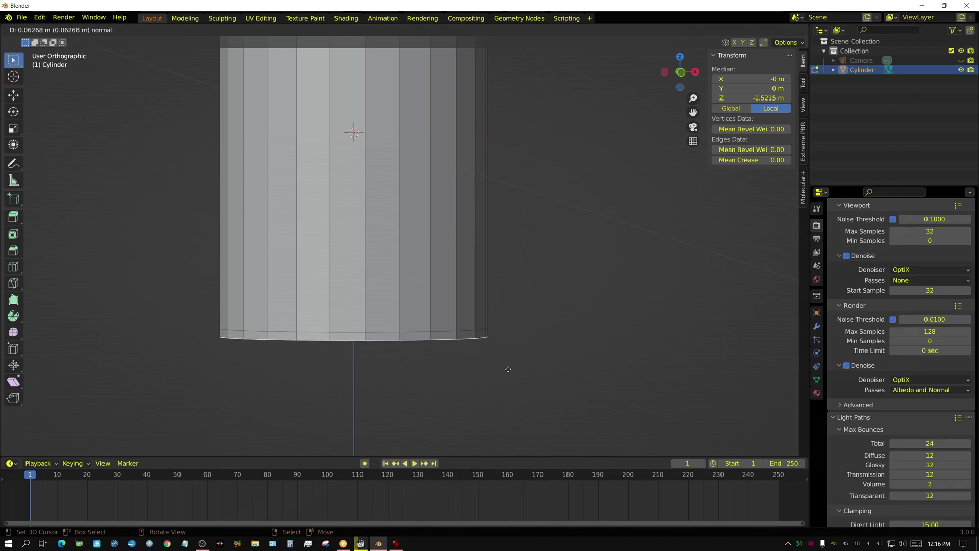
pyautogui.click(508, 369)
pyautogui.press('s')
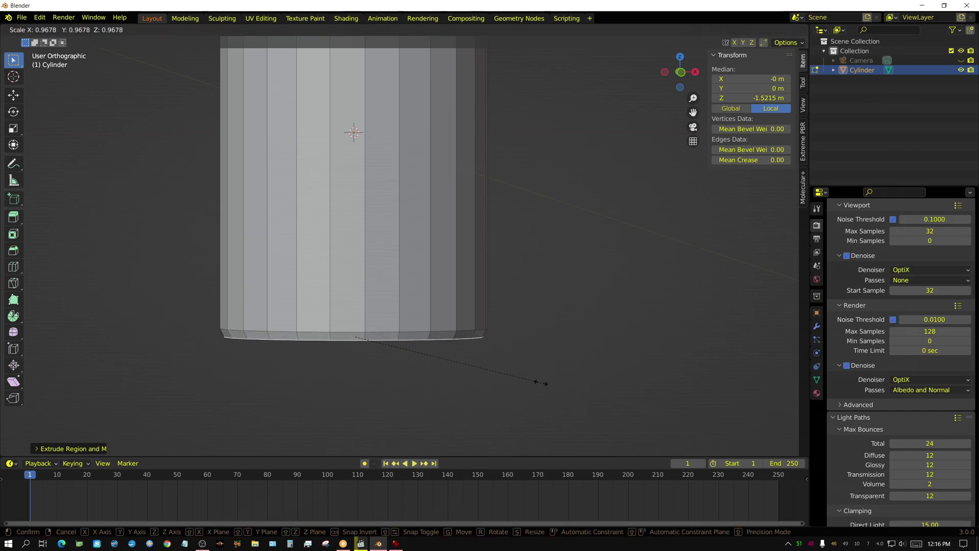
pyautogui.click(540, 383)
pyautogui.scroll(-4, 540, 383)
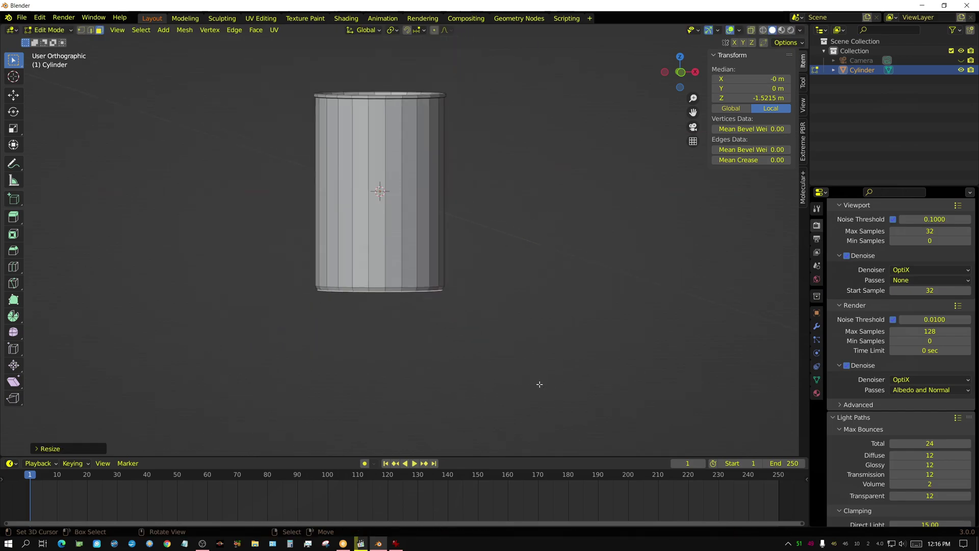
pyautogui.keyDown('shift'); pyautogui.moveTo(535, 216); pyautogui.dragTo(532, 293, button='middle'); pyautogui.keyUp('shift')
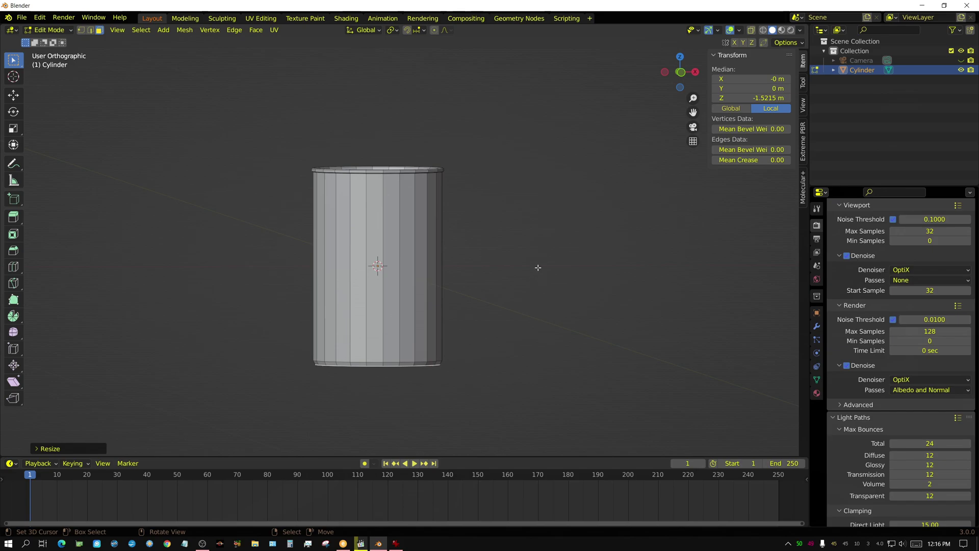
# Bevel the can's bottom edge about 0.016 m wide, ending in front view.
pyautogui.press('KP_1')
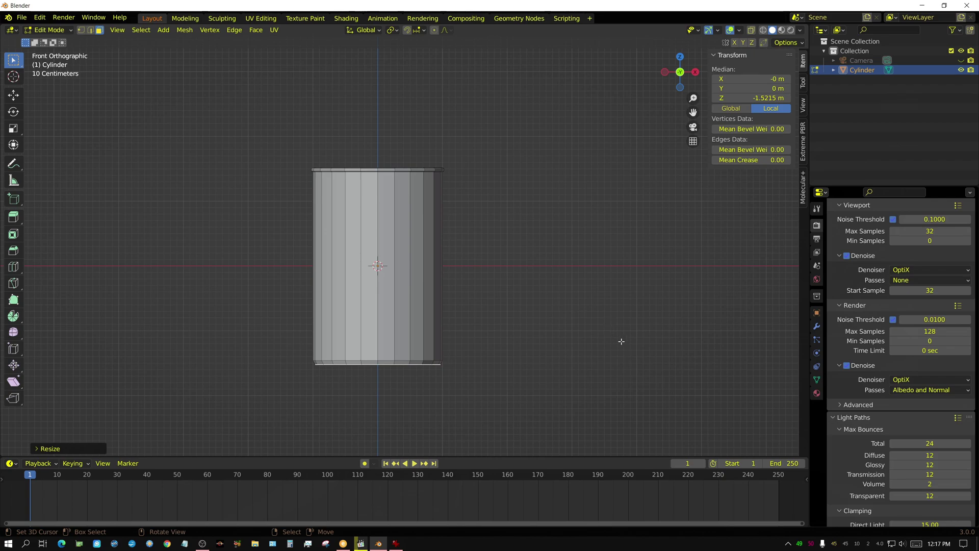
pyautogui.moveTo(383, 428); pyautogui.dragTo(441, 369, button='middle')
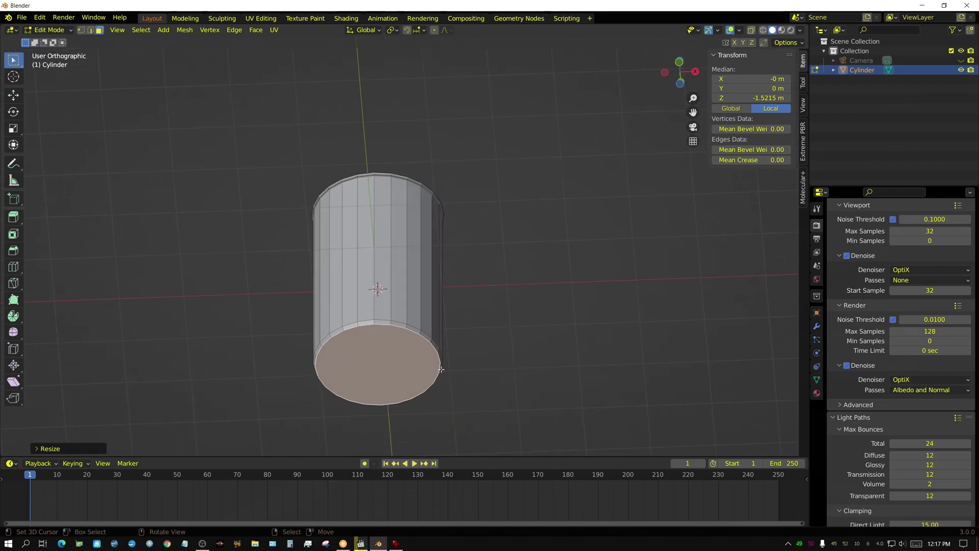
pyautogui.scroll(5, 443, 352)
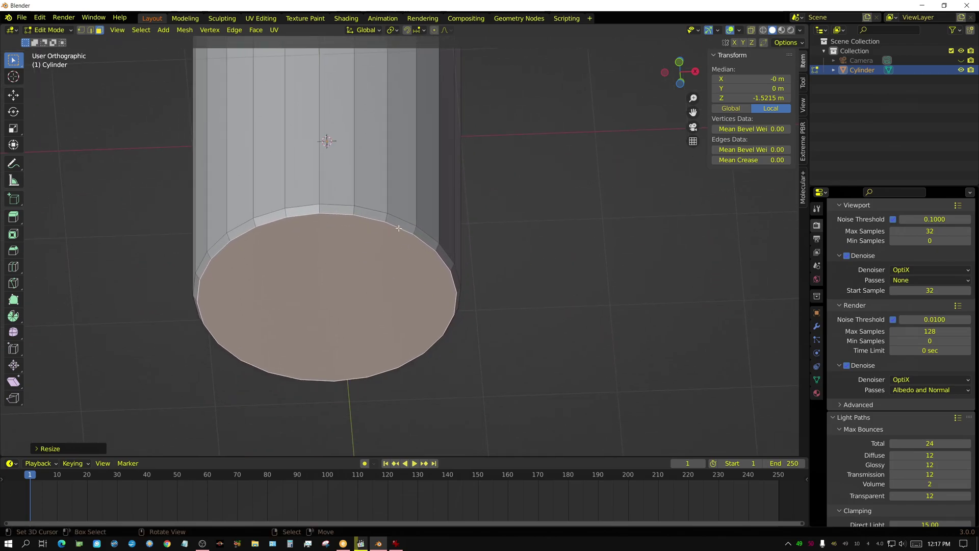
pyautogui.hotkey('ctrl', 'b')
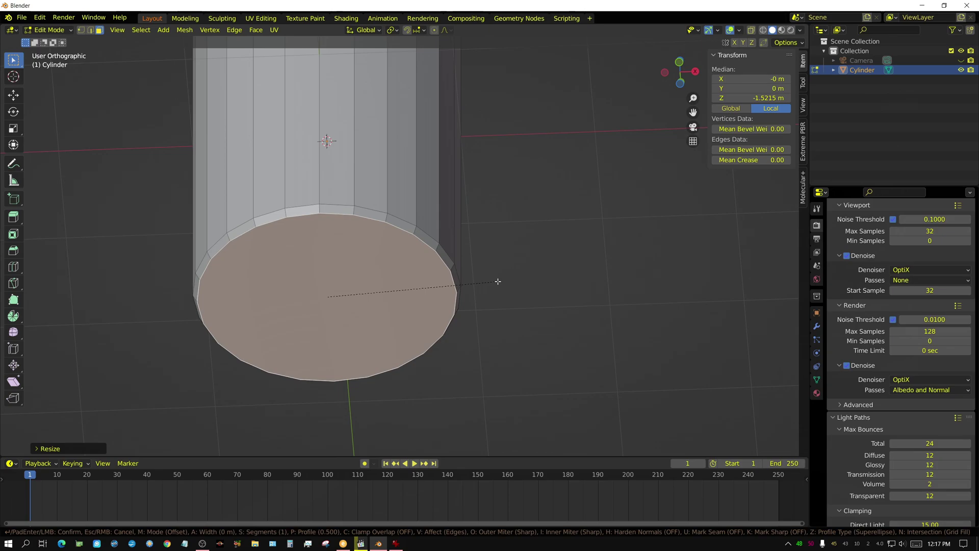
pyautogui.click(502, 282)
pyautogui.moveTo(511, 270); pyautogui.dragTo(513, 316, button='middle')
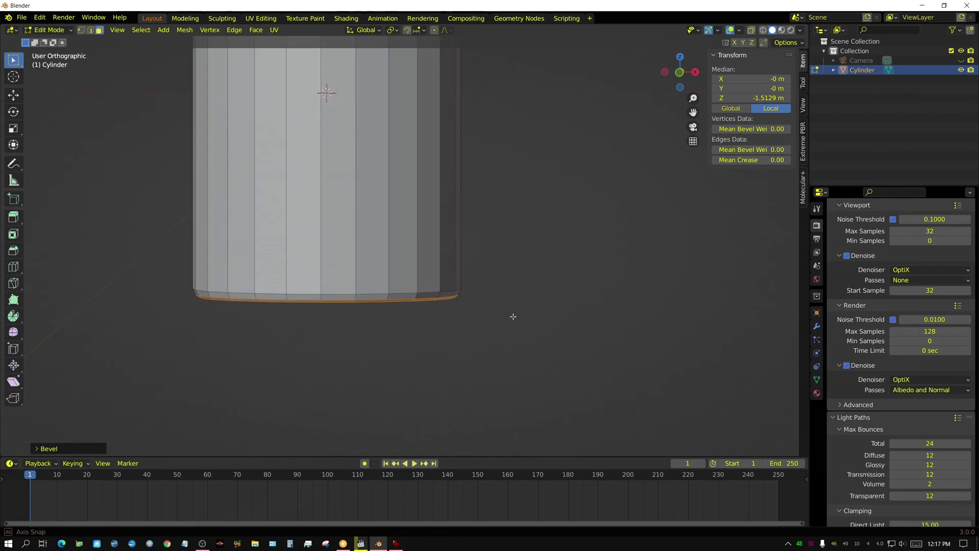
pyautogui.scroll(-5, 542, 114)
pyautogui.keyDown('shift'); pyautogui.moveTo(525, 149); pyautogui.dragTo(534, 211, button='middle'); pyautogui.keyUp('shift')
pyautogui.press('KP_1')
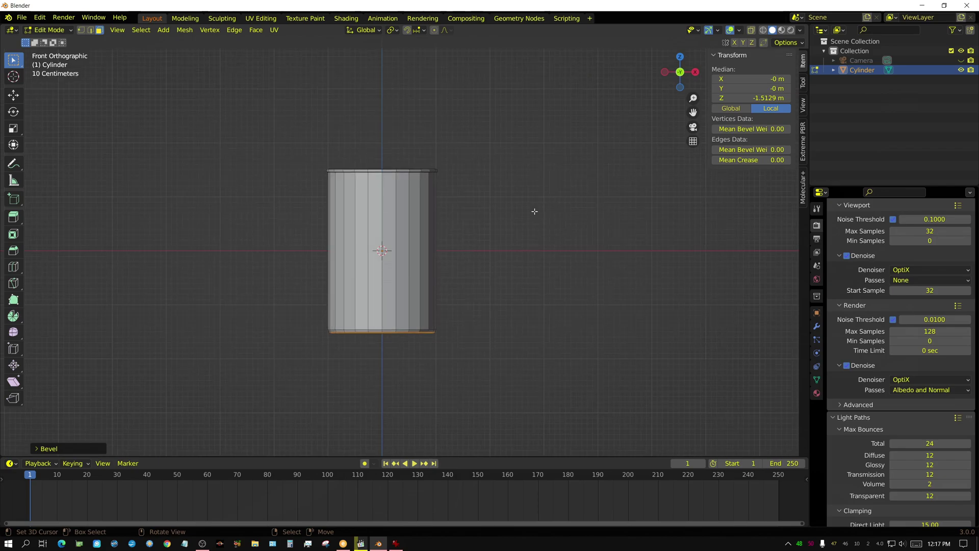
# Create a new material for the cylinder with a darker grey base colour.
pyautogui.click(817, 393)
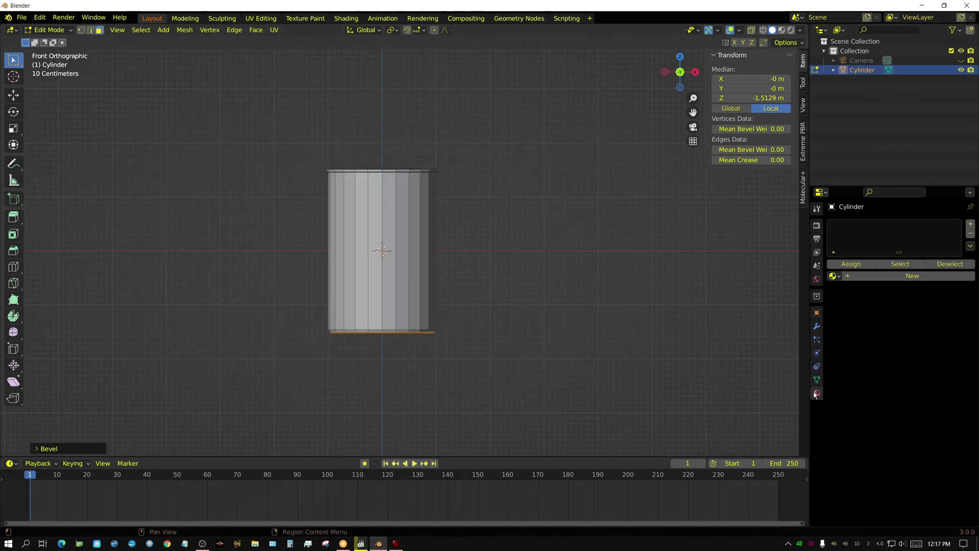
pyautogui.click(910, 280)
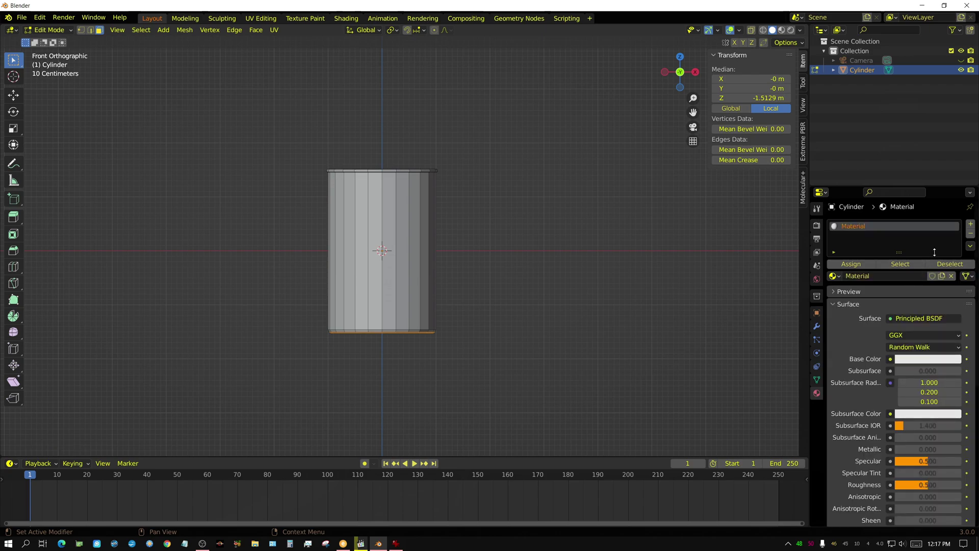
pyautogui.click(920, 361)
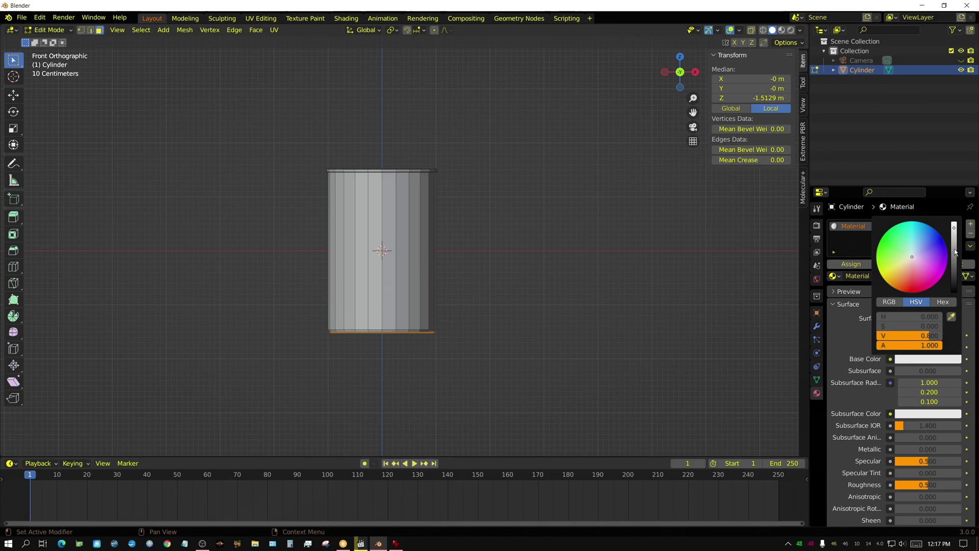
pyautogui.moveTo(955, 253); pyautogui.dragTo(954, 246)
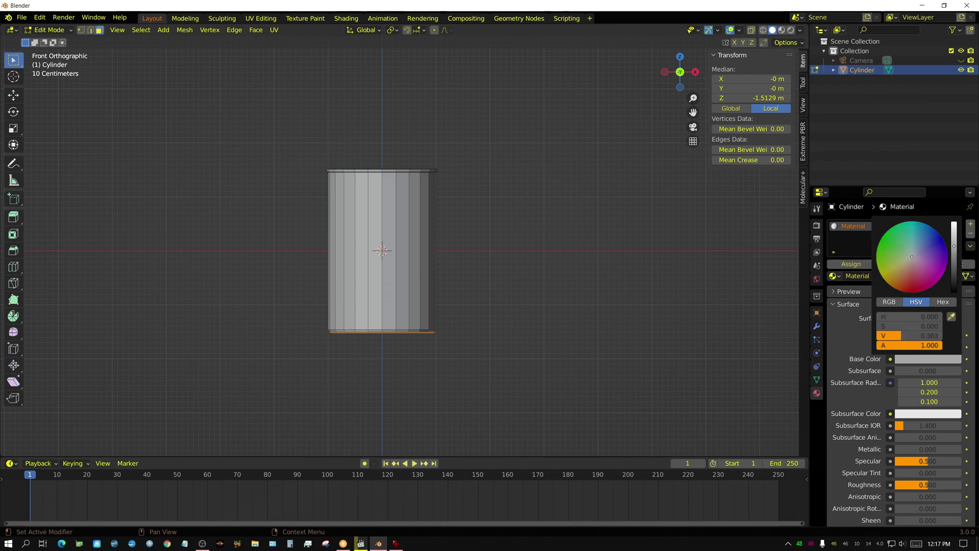
pyautogui.click(954, 252)
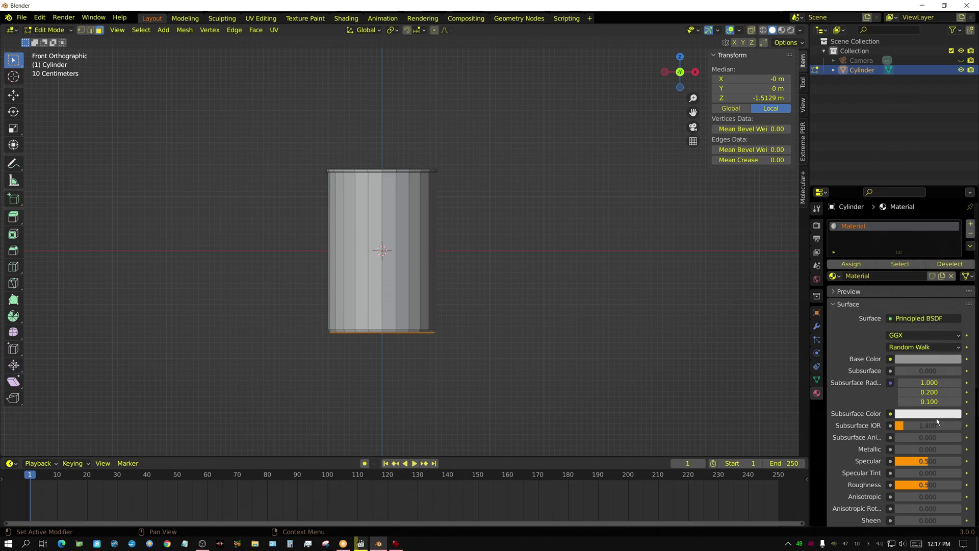
# Set the material's Metallic to 1.000 and Roughness to 0.150.
pyautogui.scroll(-2, 935, 423)
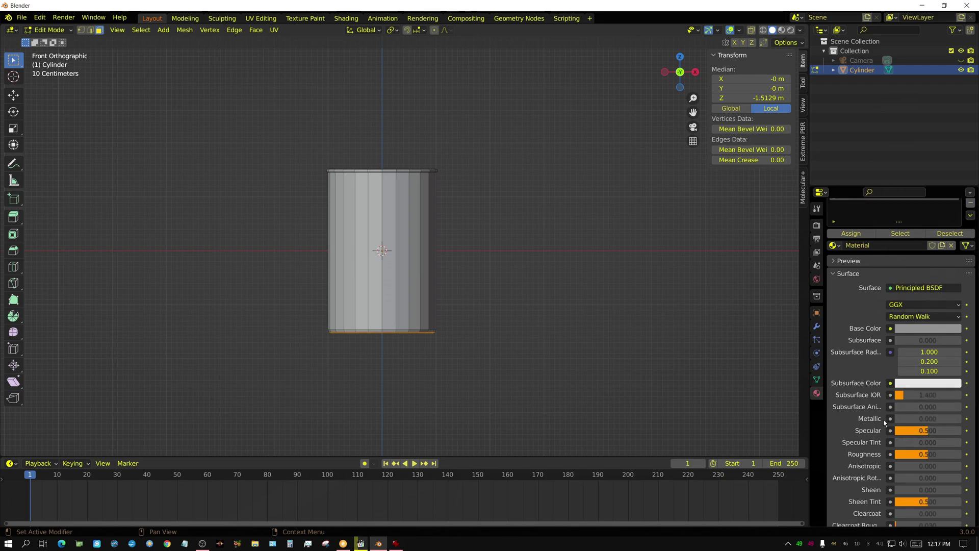
pyautogui.click(902, 418)
pyautogui.write('1')
pyautogui.press('Return')
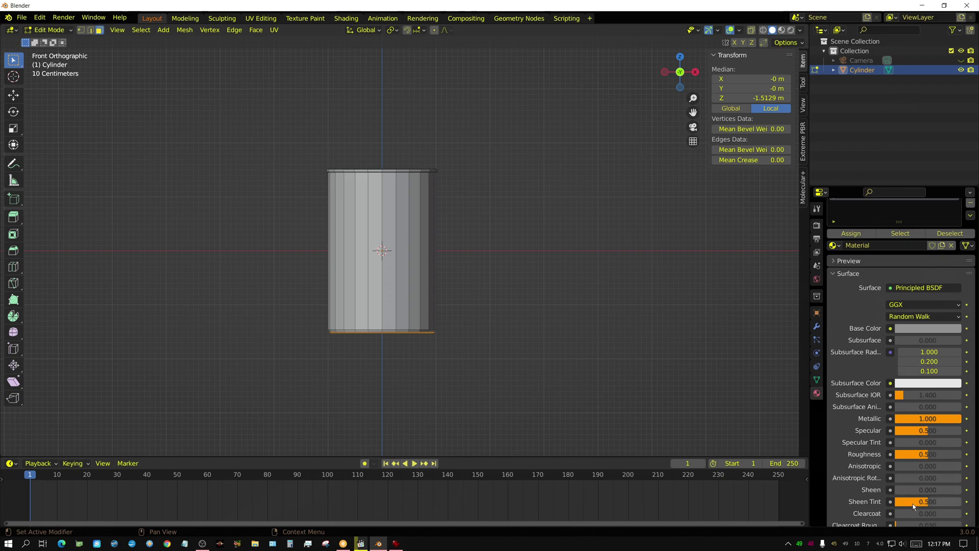
pyautogui.click(917, 455)
pyautogui.press('BackSpace')
pyautogui.write('15')
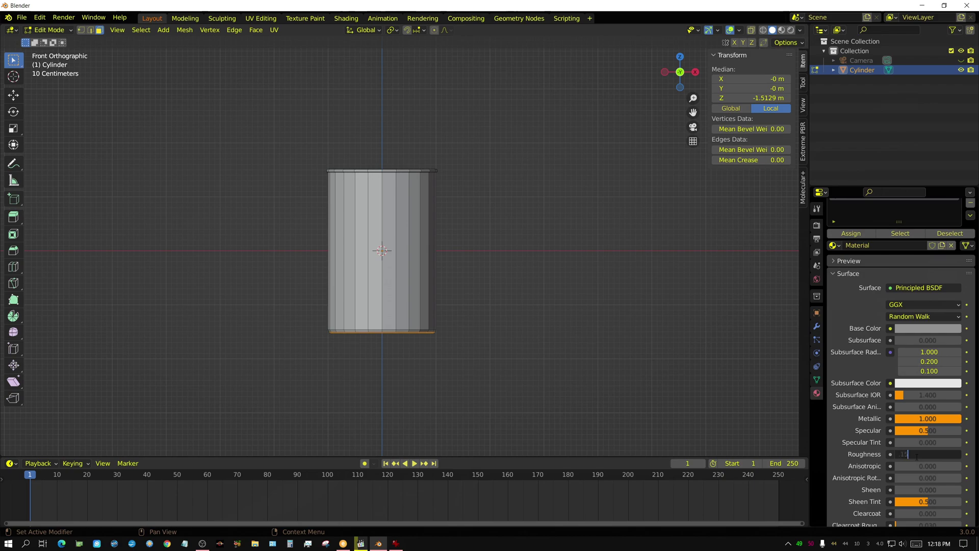
pyautogui.press('Return')
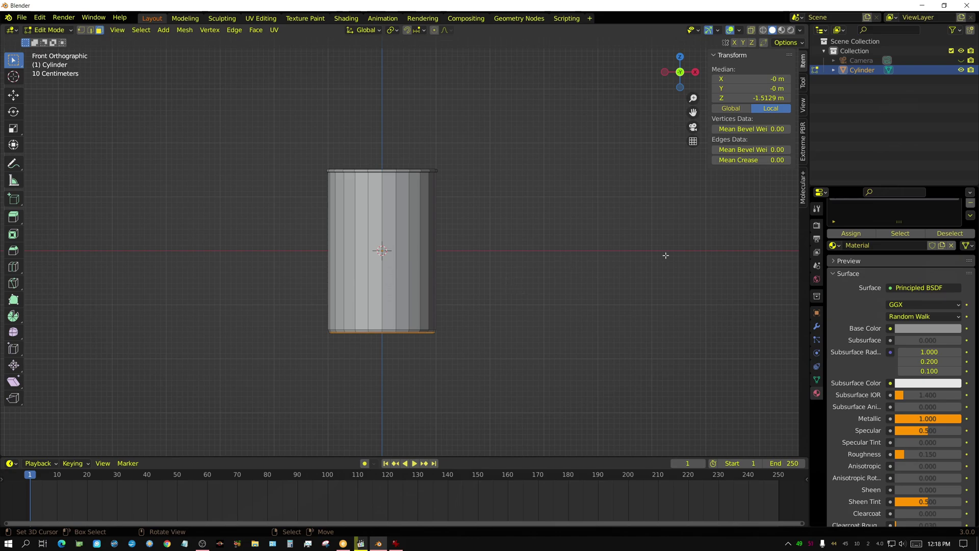
pyautogui.scroll(2, 884, 274)
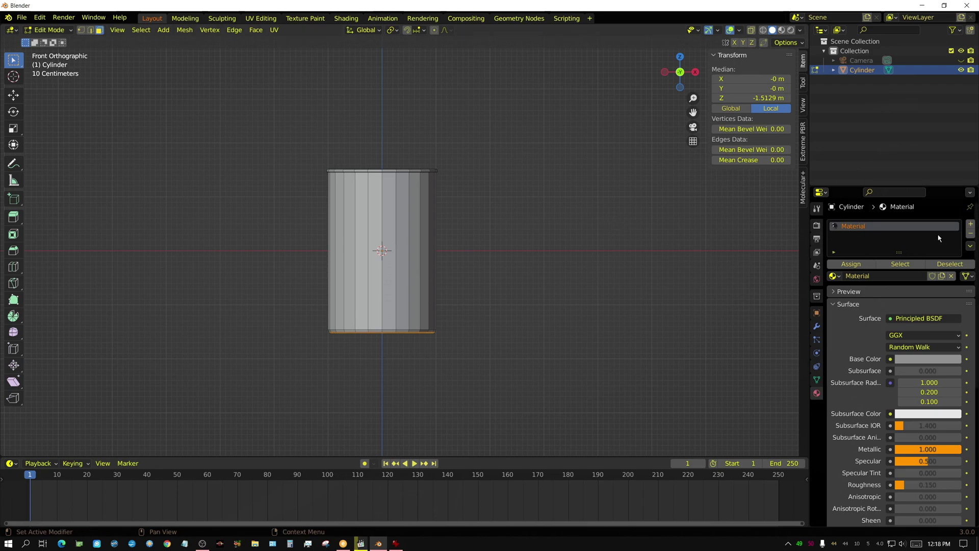
# Add a second material, Material.001, with an Image Texture driving its Base Color.
pyautogui.click(970, 224)
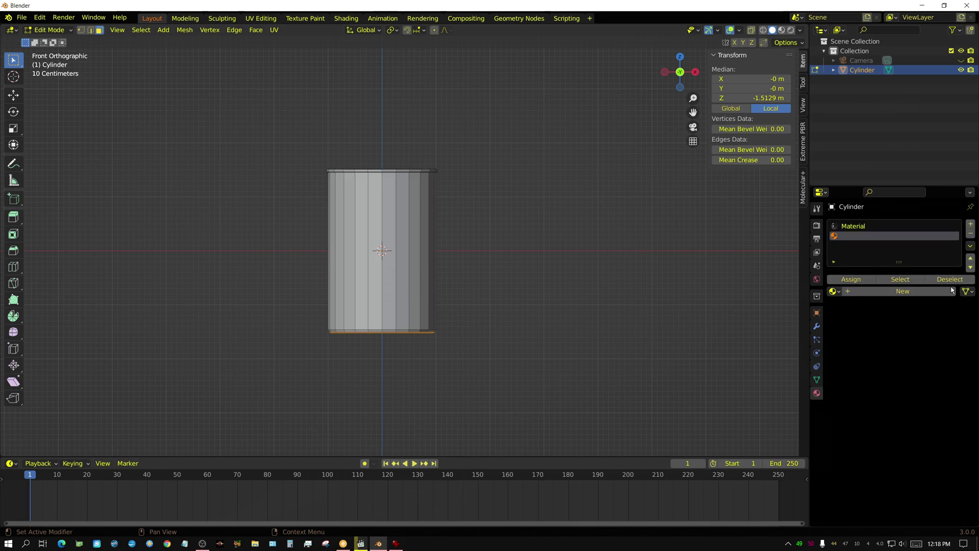
pyautogui.click(903, 292)
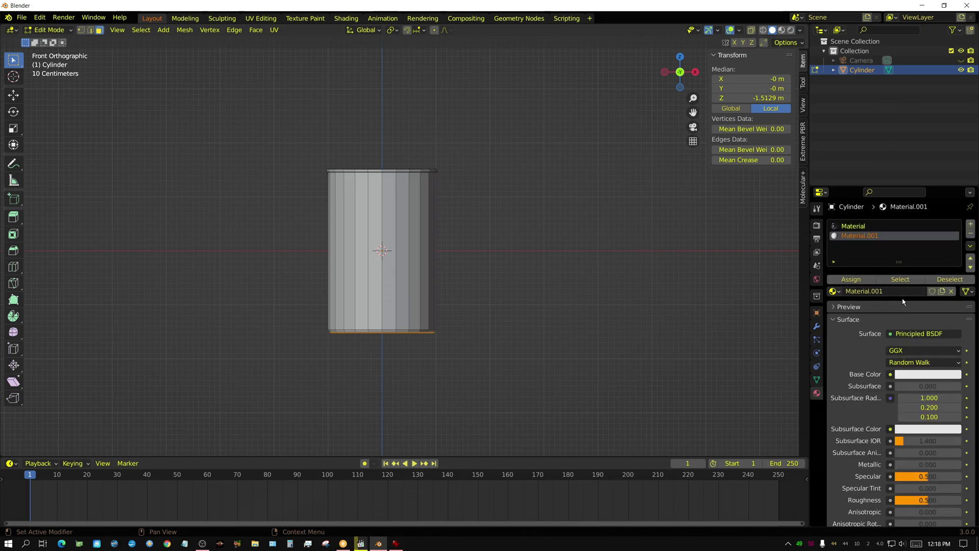
pyautogui.click(890, 375)
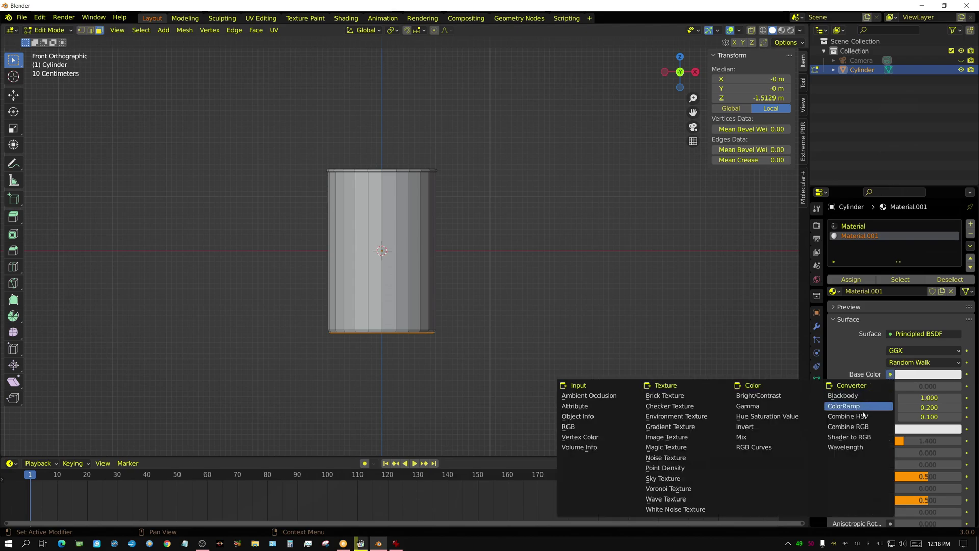
pyautogui.click(669, 439)
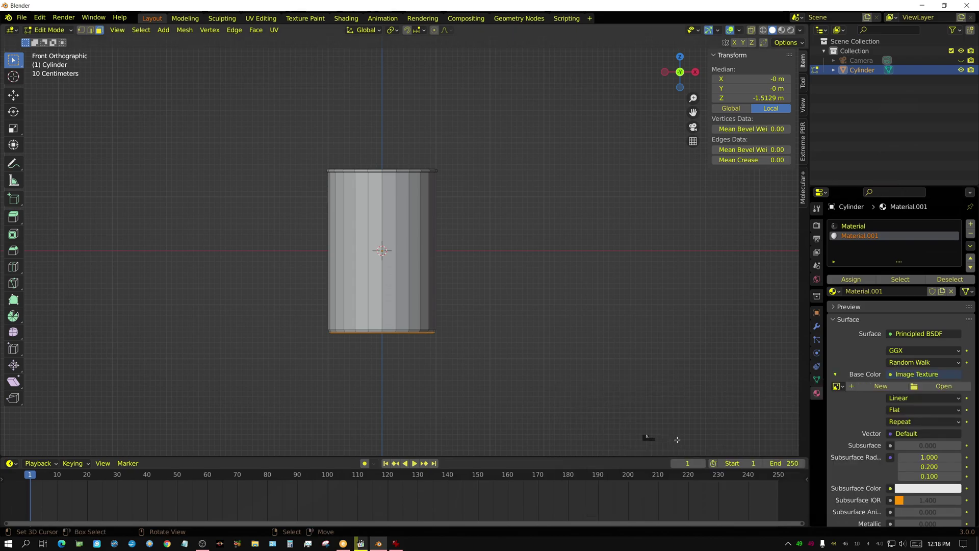
# Load ravioli.jpg from E:\Assets backup\Labels into the Base Color image texture.
pyautogui.click(936, 387)
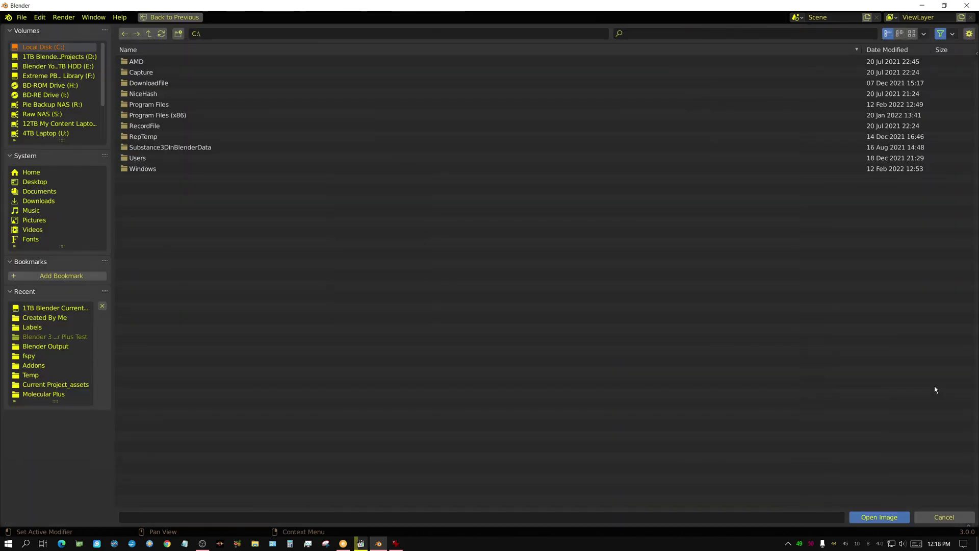
pyautogui.click(47, 67)
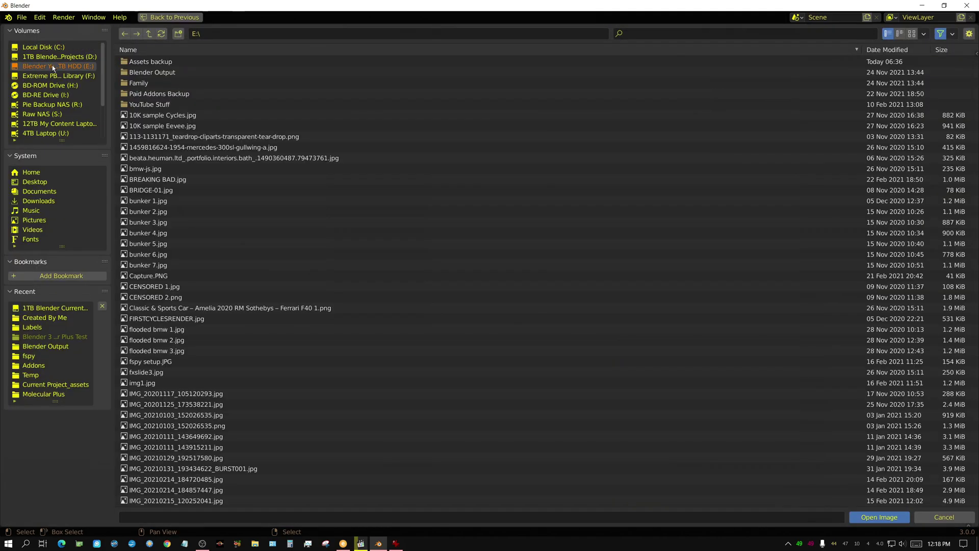
pyautogui.doubleClick(138, 61)
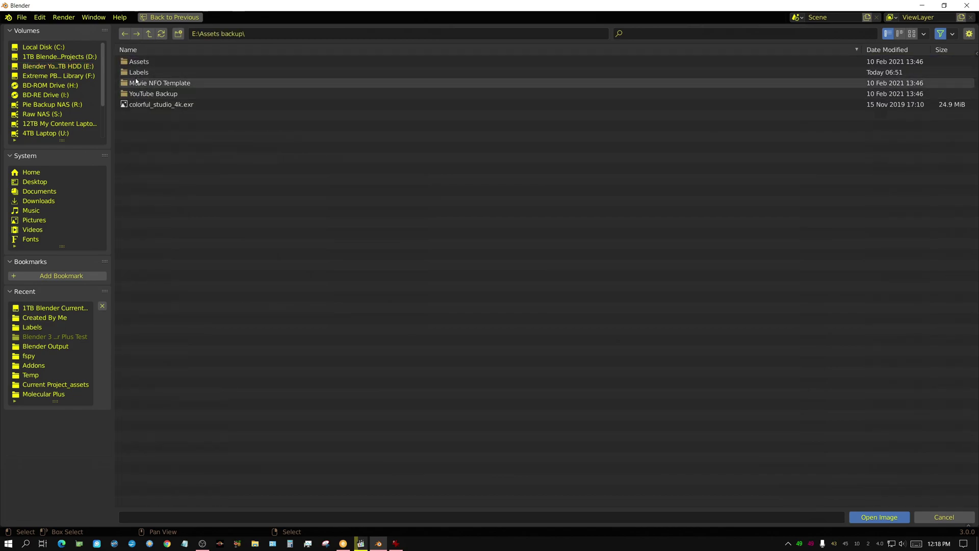
pyautogui.doubleClick(132, 73)
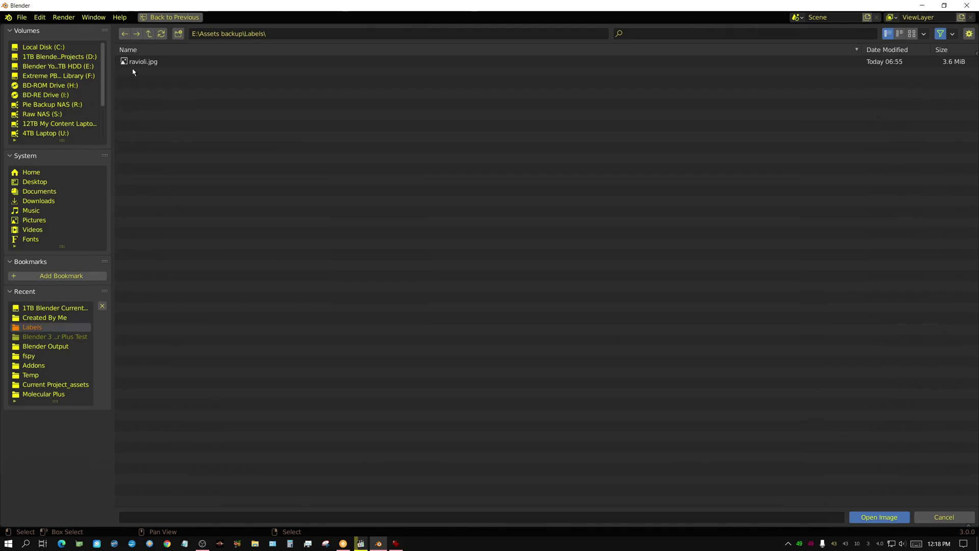
pyautogui.click(145, 62)
pyautogui.click(879, 518)
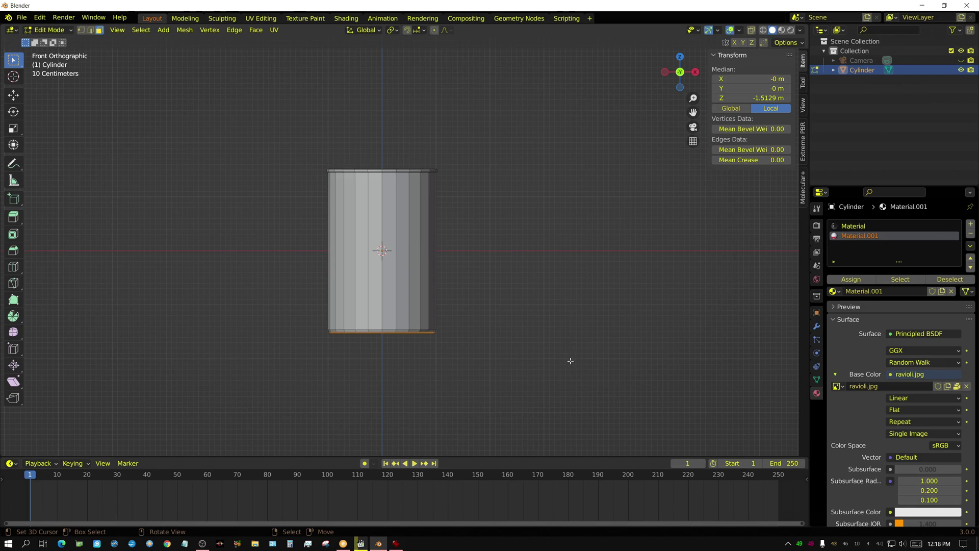
# Smart UV Project the entire cylinder mesh, then split the viewport into two side-by-side 3D views.
pyautogui.hotkey('alt', 'a')
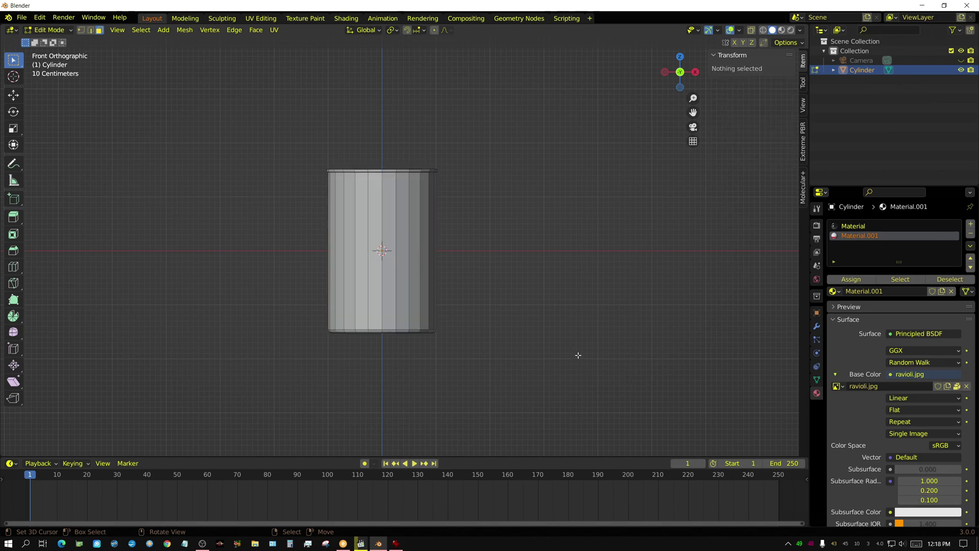
pyautogui.press('a')
pyautogui.press('u')
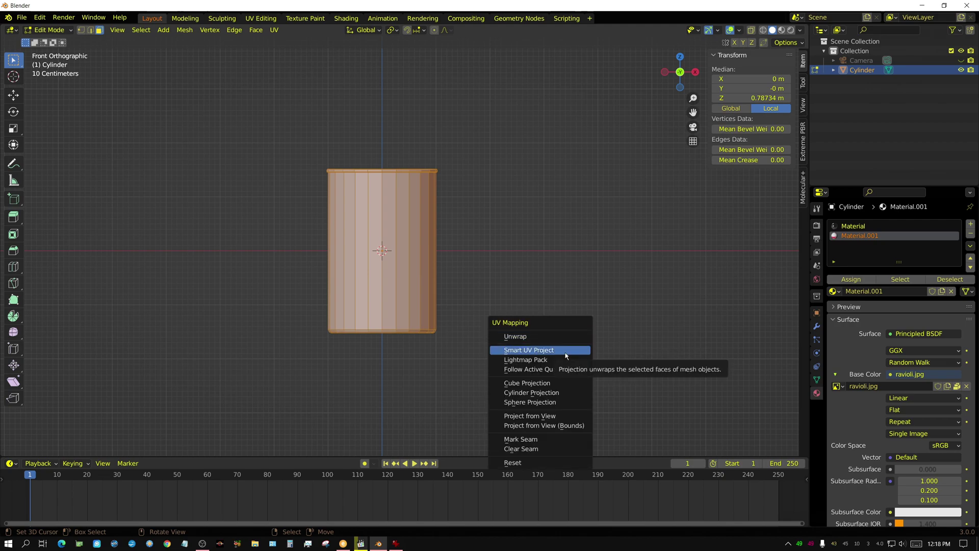
pyautogui.click(566, 355)
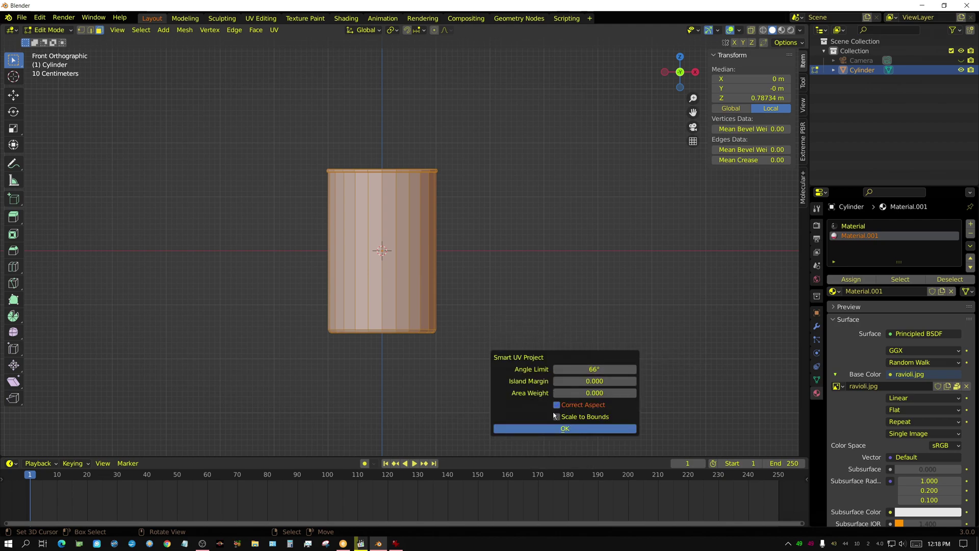
pyautogui.click(560, 430)
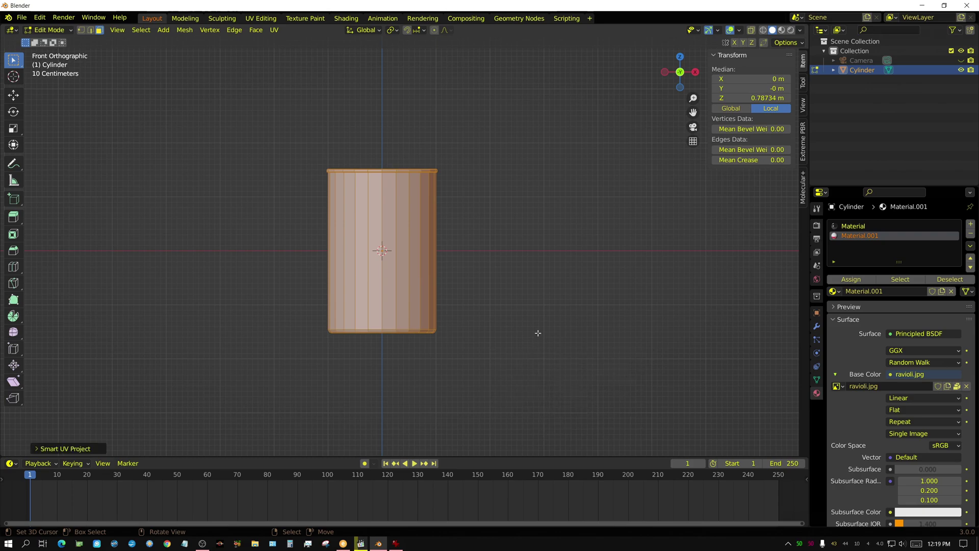
pyautogui.keyDown('shift'); pyautogui.moveTo(520, 212); pyautogui.dragTo(441, 188, button='middle'); pyautogui.keyUp('shift')
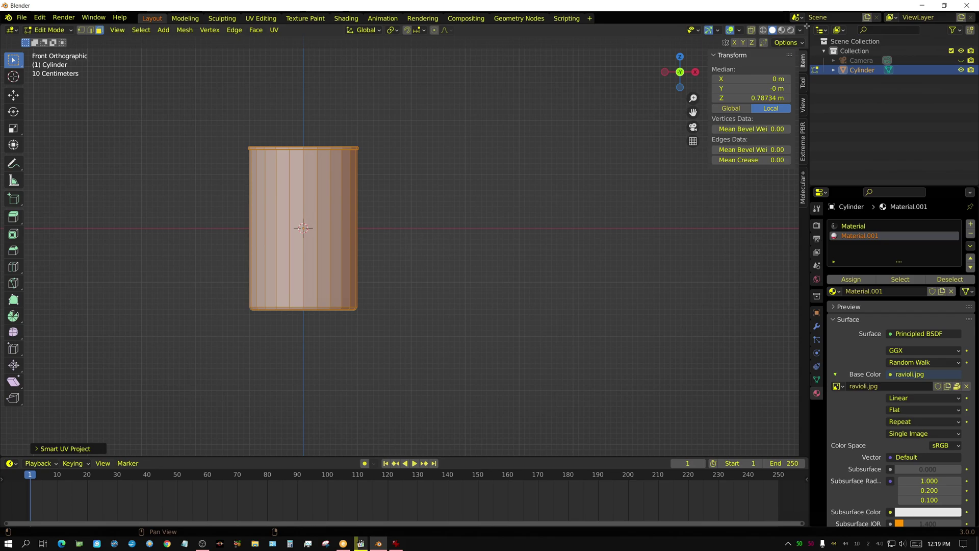
pyautogui.moveTo(807, 27); pyautogui.dragTo(462, 55)
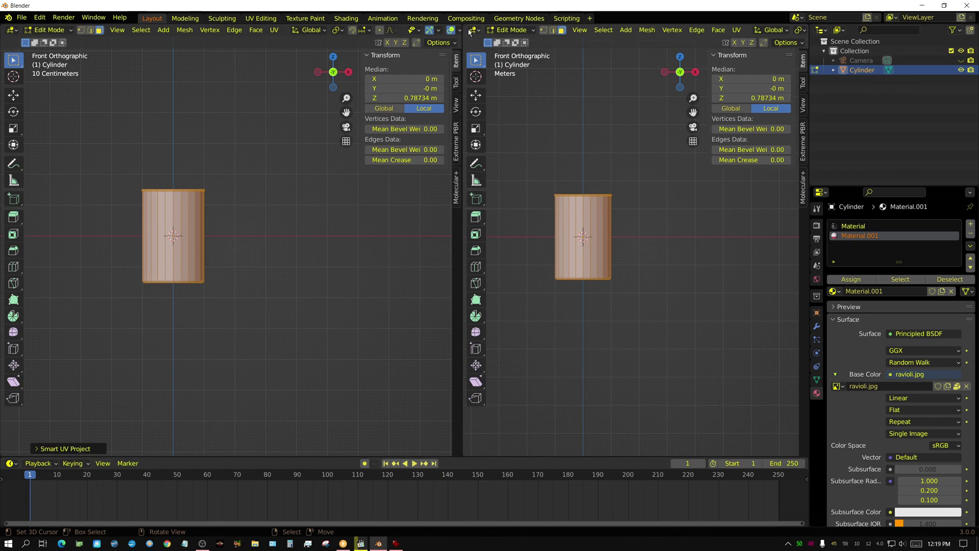
# Turn the right-hand view into a UV Editor showing ravioli.jpg, and deselect all geometry.
pyautogui.click(474, 30)
pyautogui.click(494, 78)
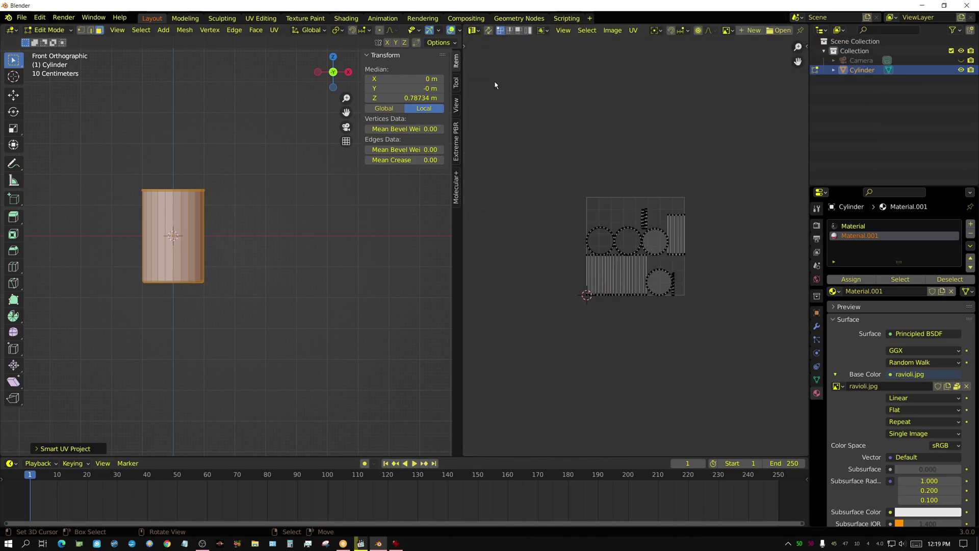
pyautogui.scroll(1, 619, 313)
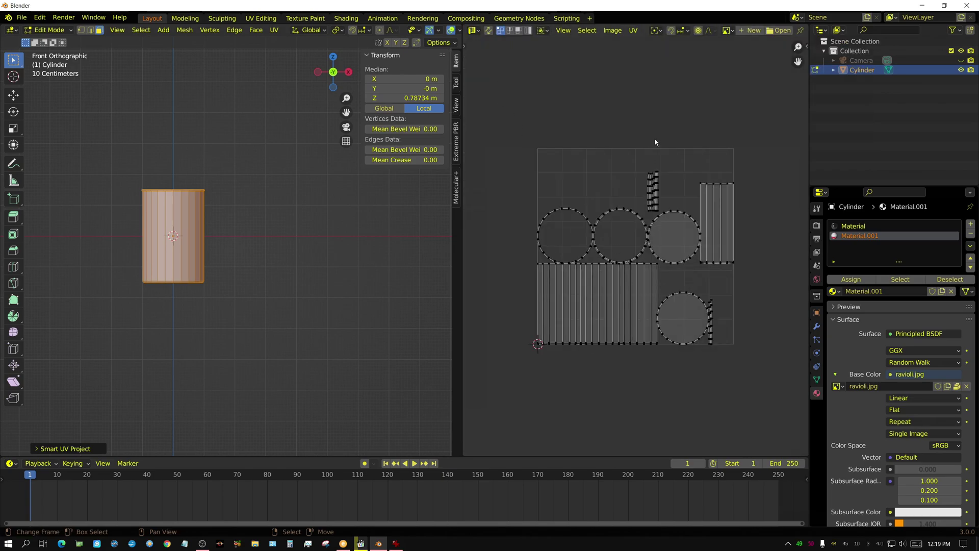
pyautogui.click(733, 31)
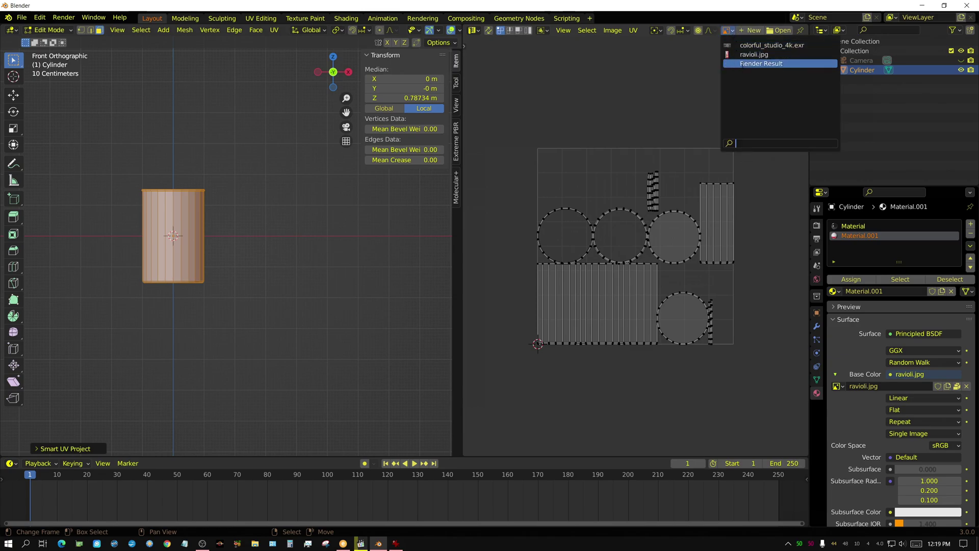
pyautogui.click(754, 55)
pyautogui.scroll(-4, 686, 196)
pyautogui.scroll(-4, 686, 196)
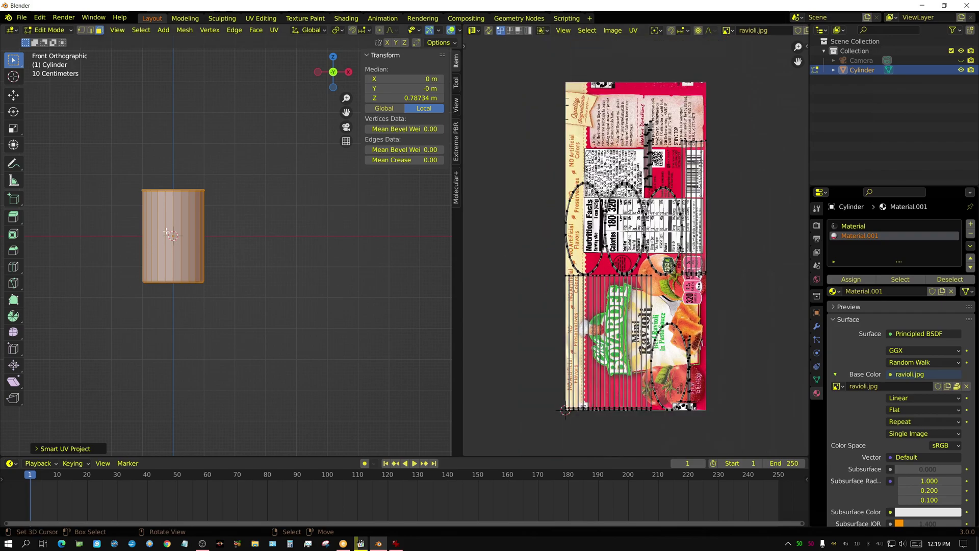
pyautogui.hotkey('alt', 'a')
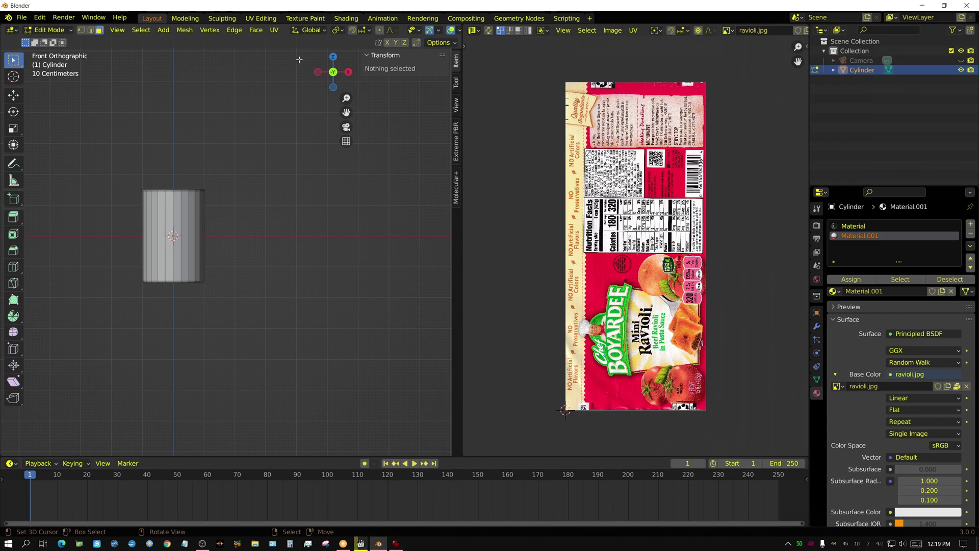
pyautogui.scroll(-3, 383, 32)
pyautogui.scroll(-2, 398, 33)
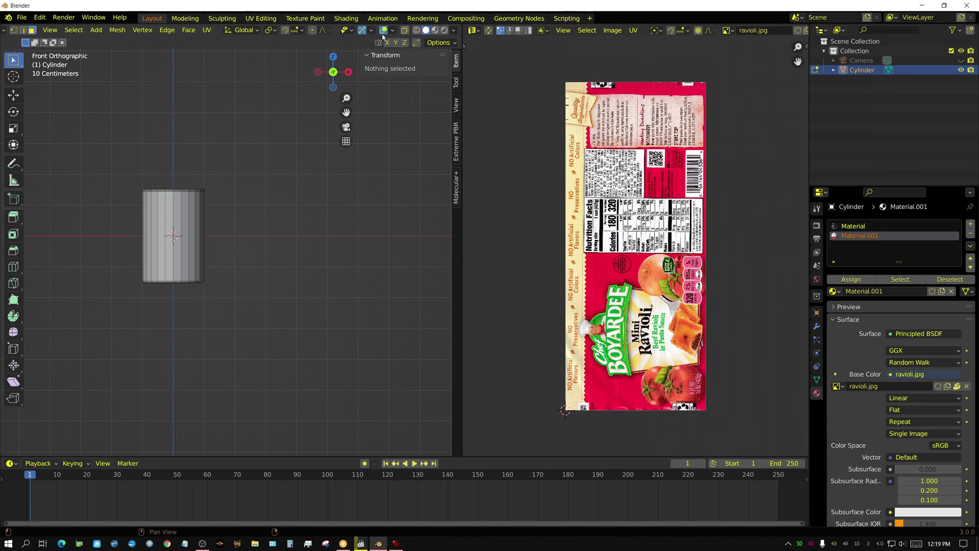
# Switch to Wireframe shading and box-select the entire cylinder, including its hidden back faces.
pyautogui.click(417, 31)
pyautogui.press('b')
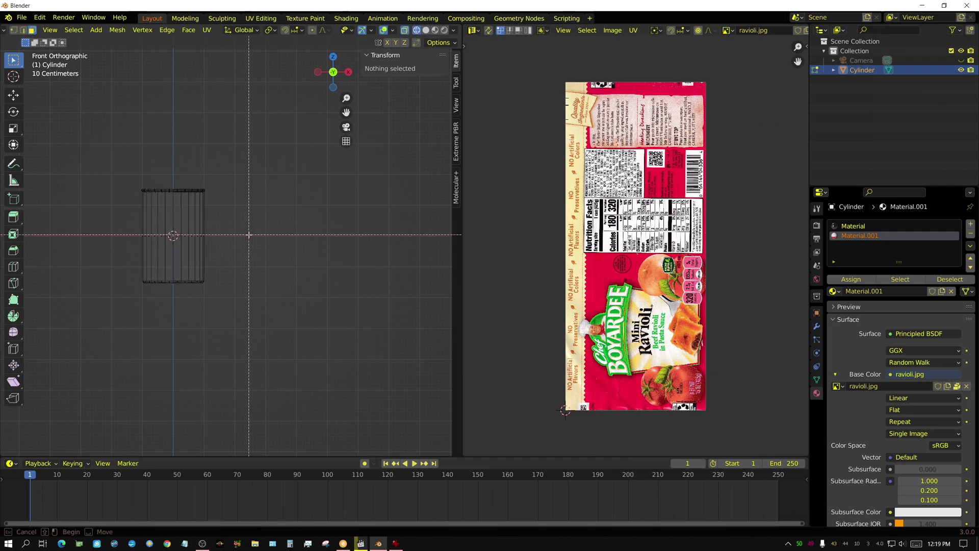
pyautogui.moveTo(105, 220); pyautogui.dragTo(250, 245)
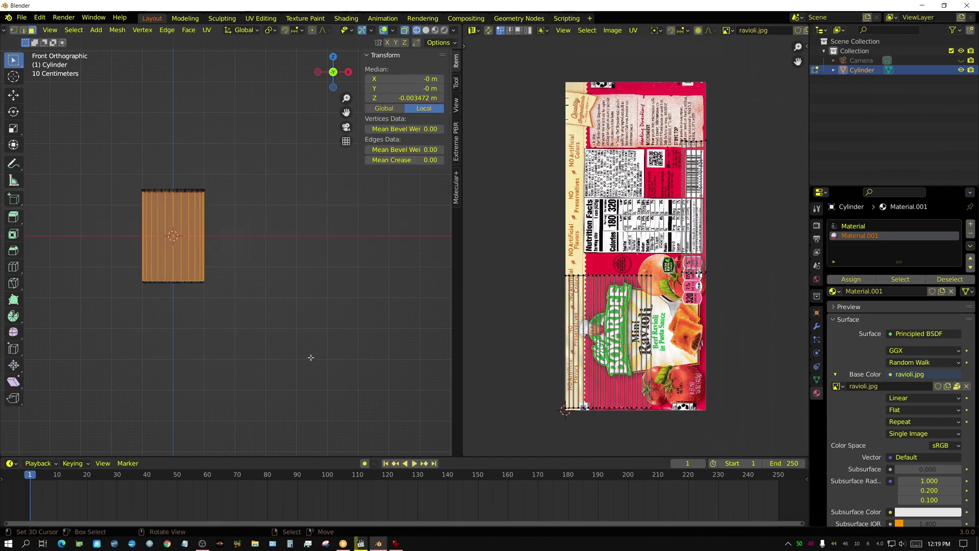
pyautogui.moveTo(176, 309); pyautogui.dragTo(279, 341, button='middle')
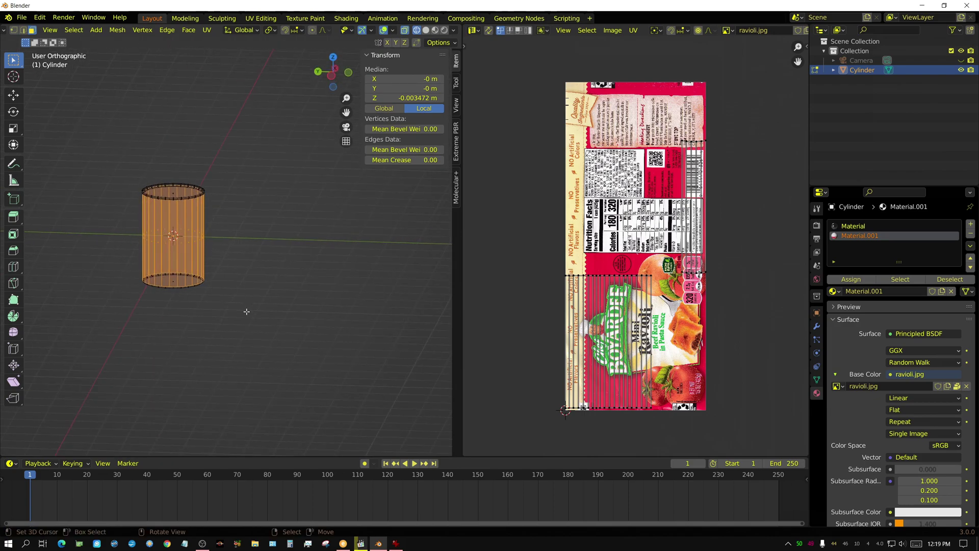
pyautogui.press('KP_1')
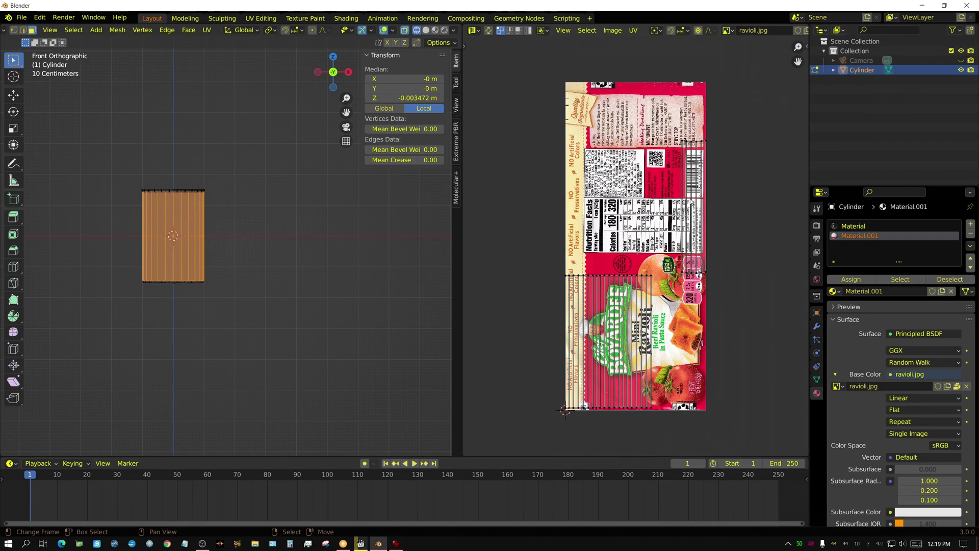
# Select all UVs in the UV Editor and bring up the UV mapping menu.
pyautogui.press('a')
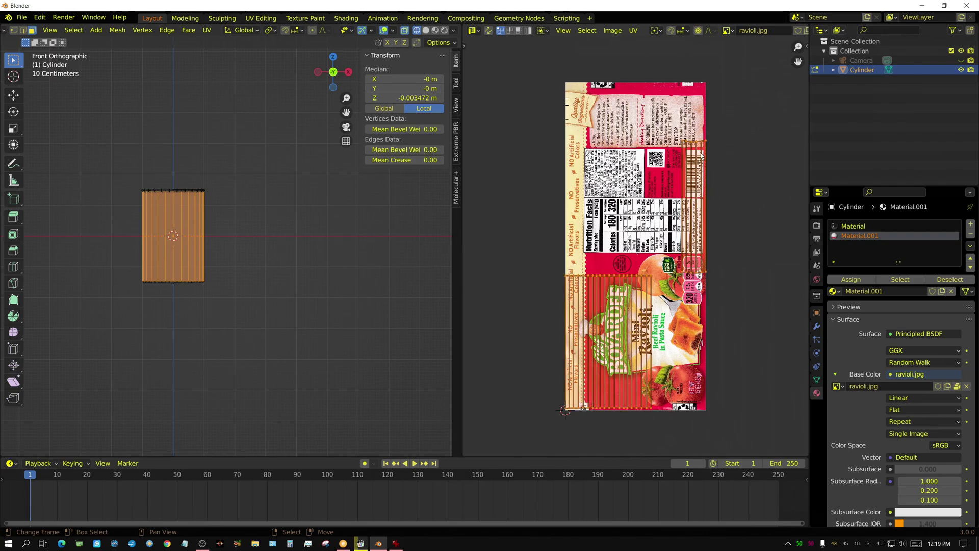
pyautogui.scroll(2, 700, 152)
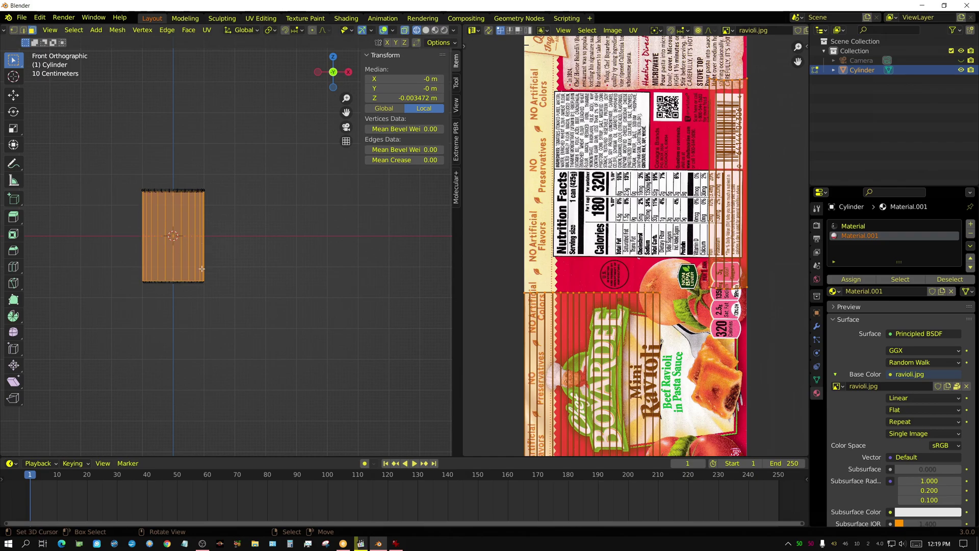
pyautogui.press('u')
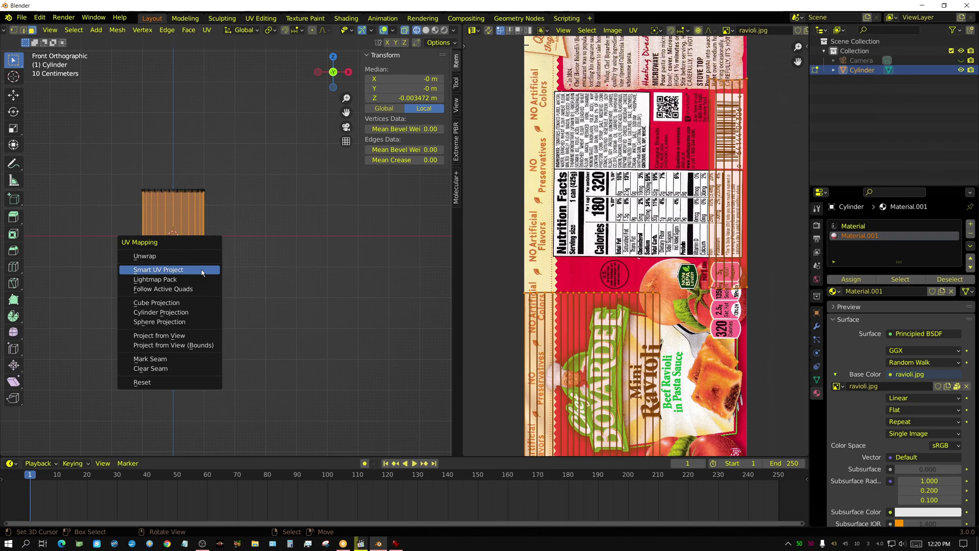
# Unwrap the can with Cylinder Projection and zoom out to see the whole UV strip.
pyautogui.click(172, 311)
pyautogui.scroll(-3, 225, 296)
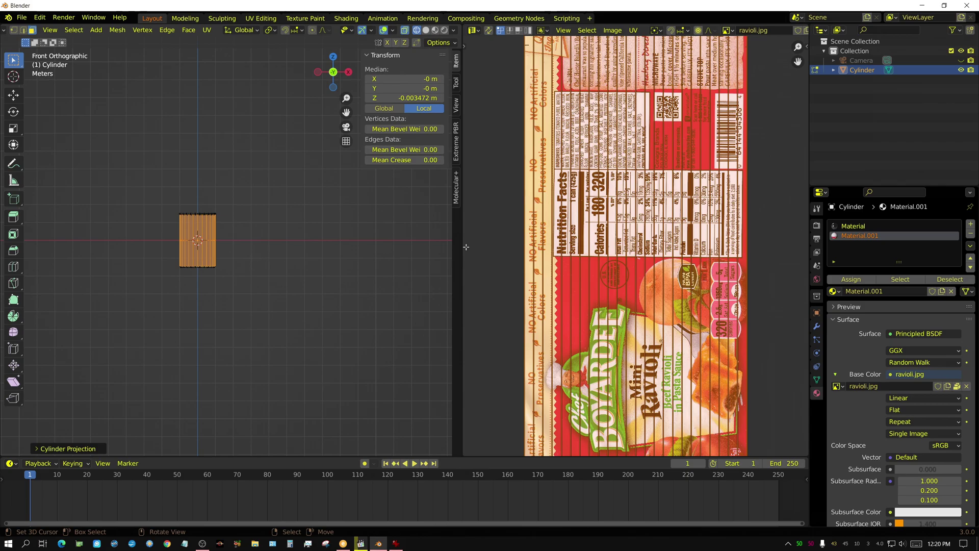
pyautogui.scroll(-3, 537, 254)
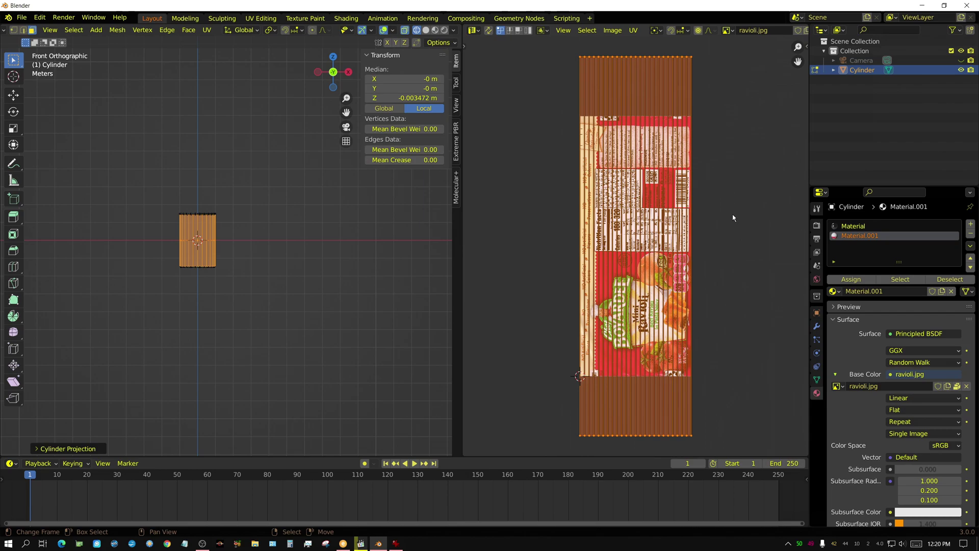
# Rotate the UV island by 90°.
pyautogui.press('r')
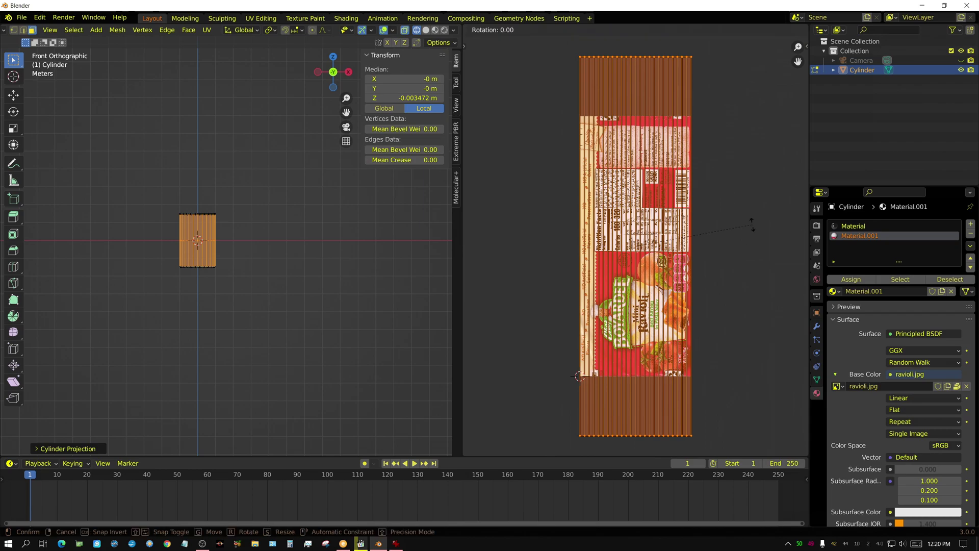
pyautogui.write('90')
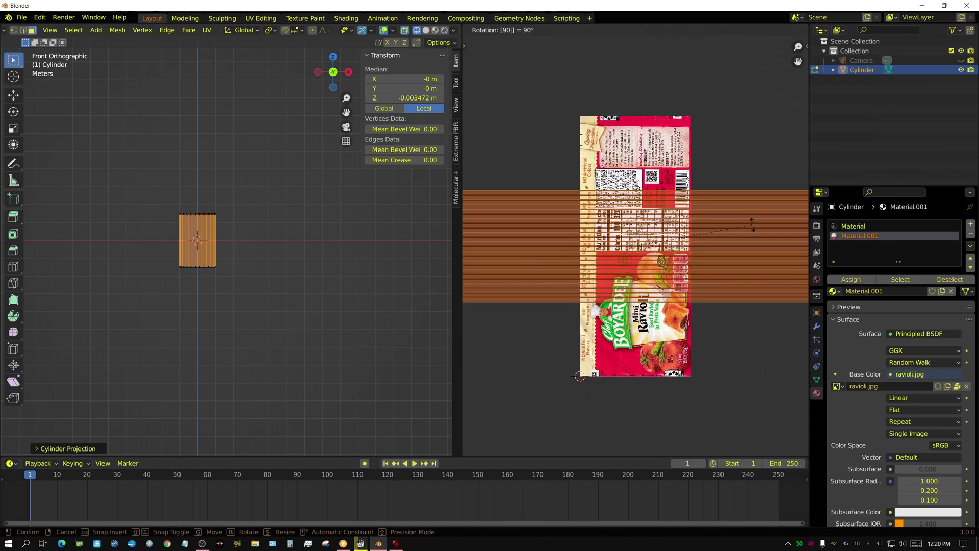
pyautogui.press('Return')
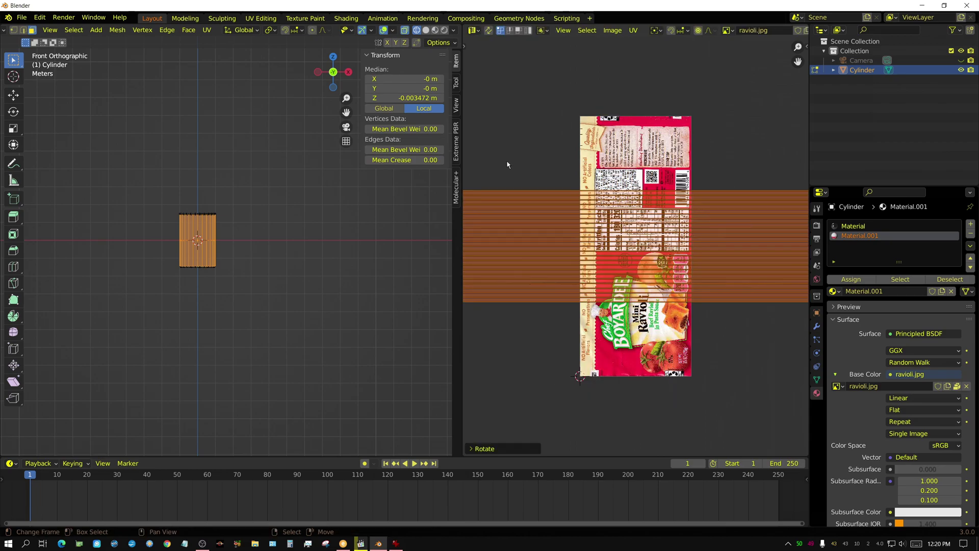
# Switch to Material Preview and assign Material.001 (the ravioli label) to the can's faces.
pyautogui.scroll(7, 176, 210)
pyautogui.keyDown('shift'); pyautogui.moveTo(177, 209); pyautogui.dragTo(310, 227, button='middle'); pyautogui.keyUp('shift')
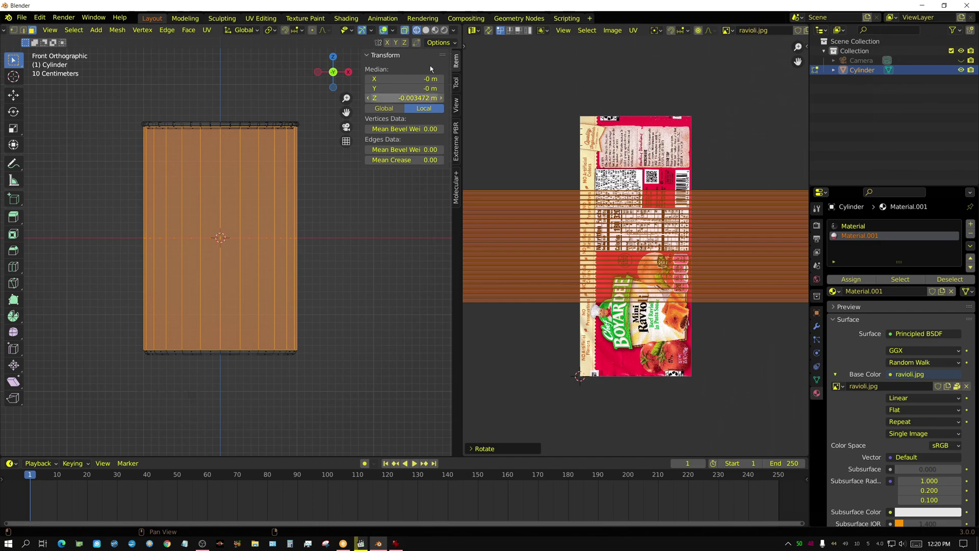
pyautogui.click(433, 31)
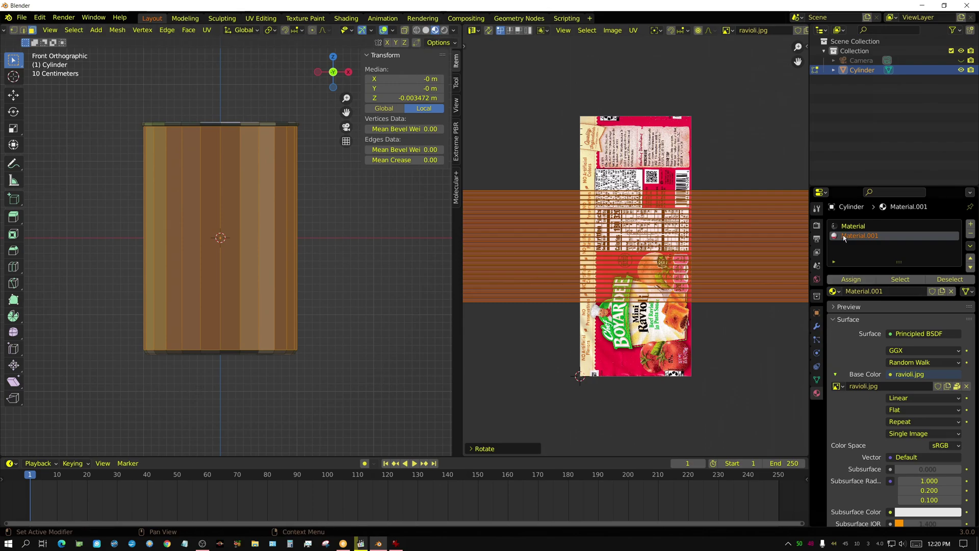
pyautogui.click(859, 279)
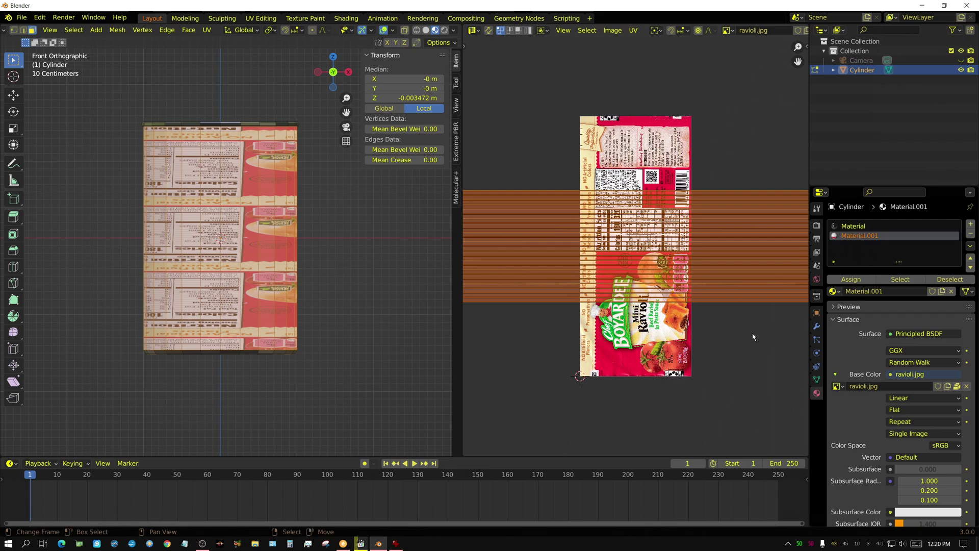
# Scale the UVs along X to 0.2918 so only one copy of the label shows.
pyautogui.scroll(3, 753, 345)
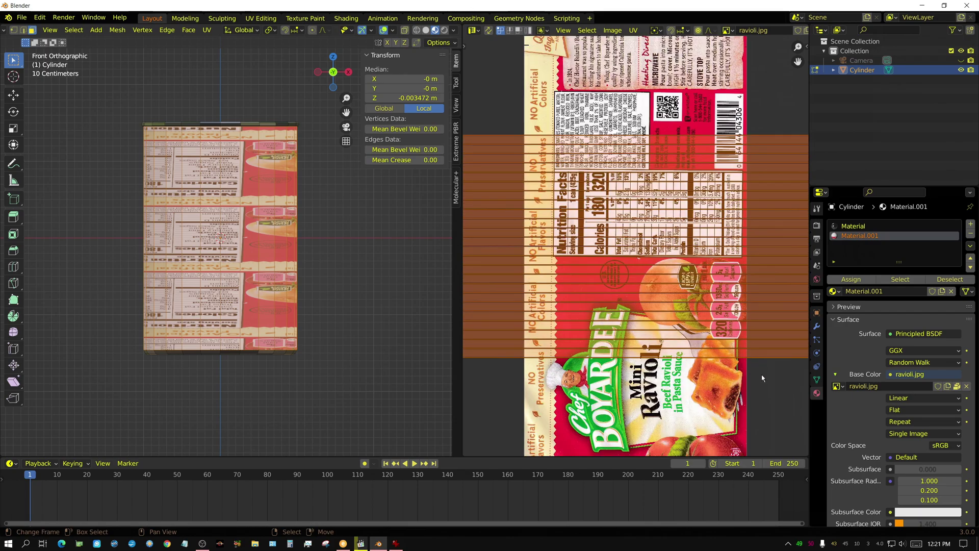
pyautogui.press('s')
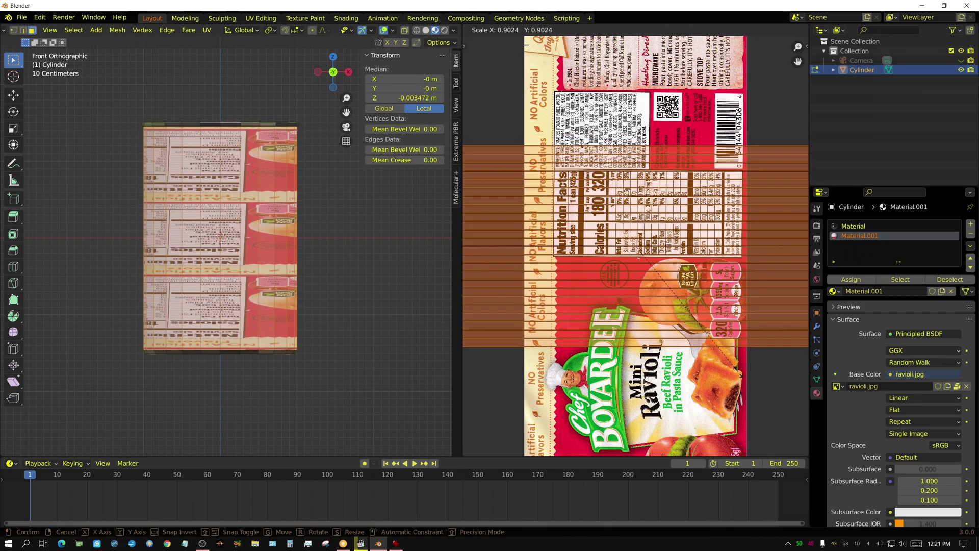
pyautogui.press('x')
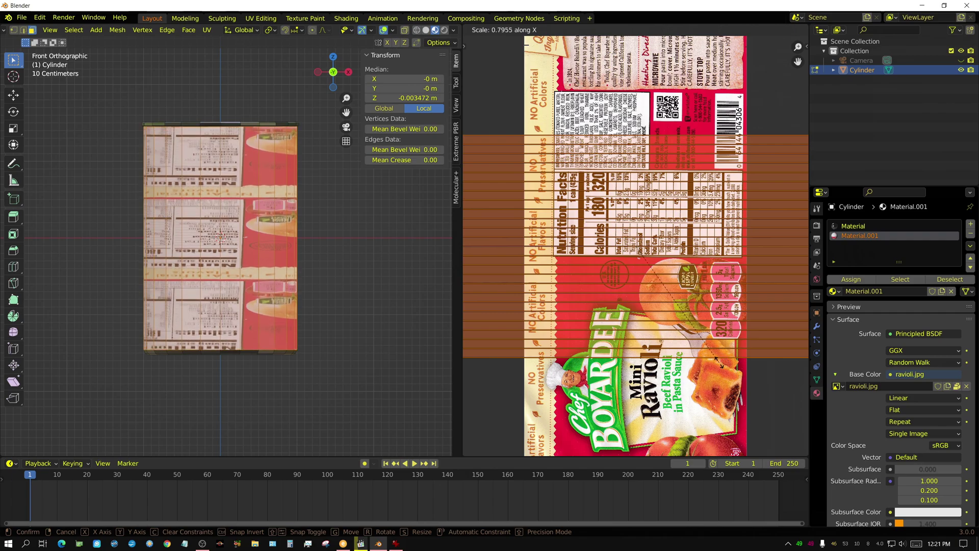
pyautogui.click(659, 303)
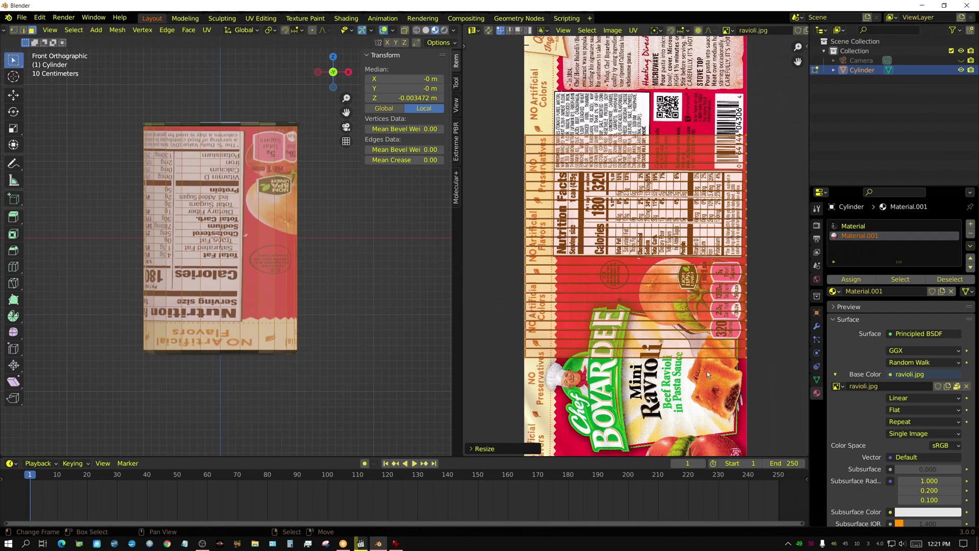
pyautogui.scroll(-2, 741, 231)
pyautogui.scroll(-2, 742, 231)
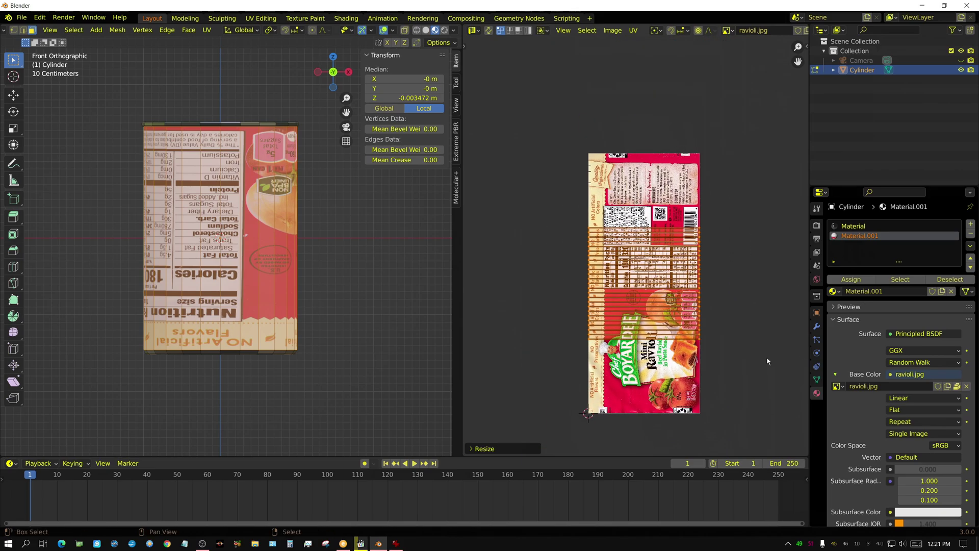
pyautogui.scroll(3, 767, 360)
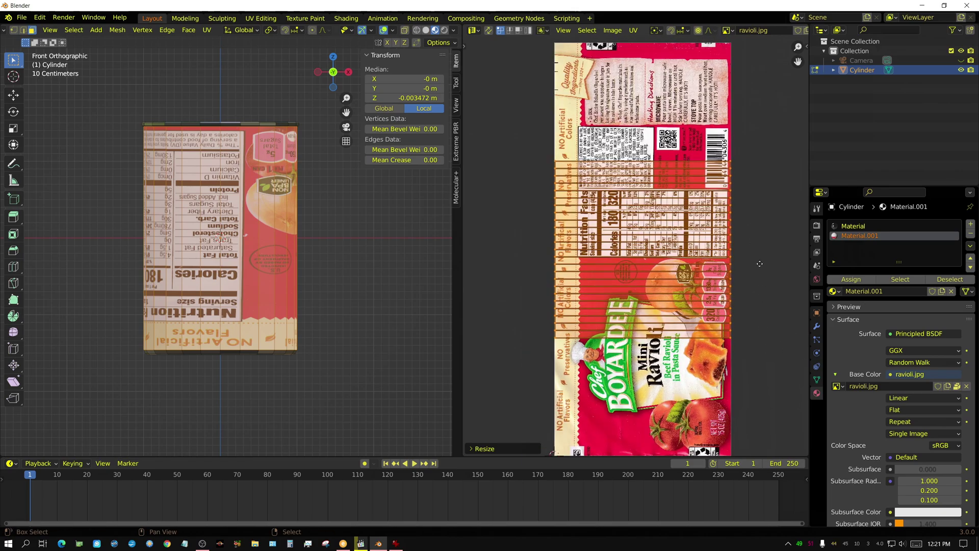
pyautogui.scroll(3, 737, 313)
pyautogui.moveTo(738, 313); pyautogui.dragTo(733, 364, button='middle')
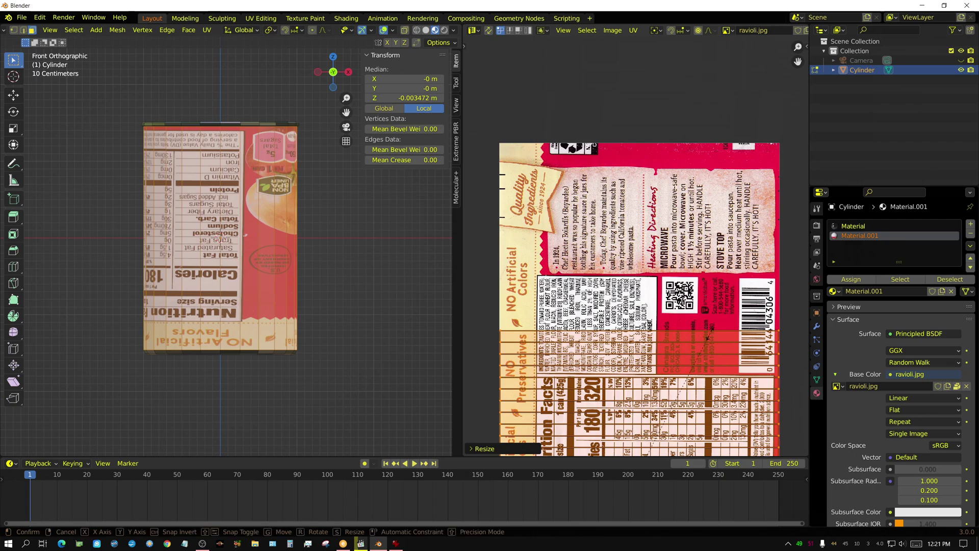
# Stretch the UVs along Y by about 2.33 to cover the full label height.
pyautogui.press('s')
pyautogui.press('y')
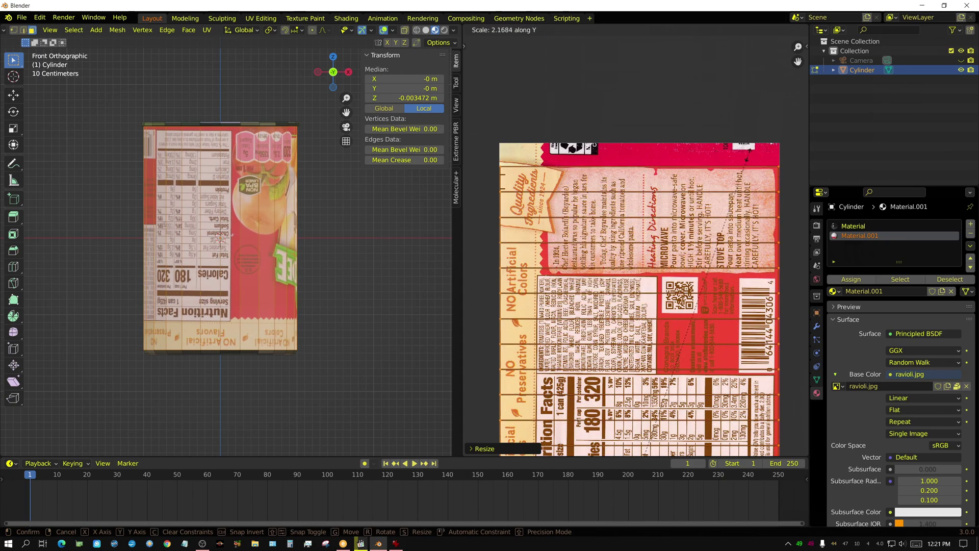
pyautogui.click(764, 134)
pyautogui.keyDown('shift'); pyautogui.scroll(-10, 742, 321); pyautogui.keyUp('shift')
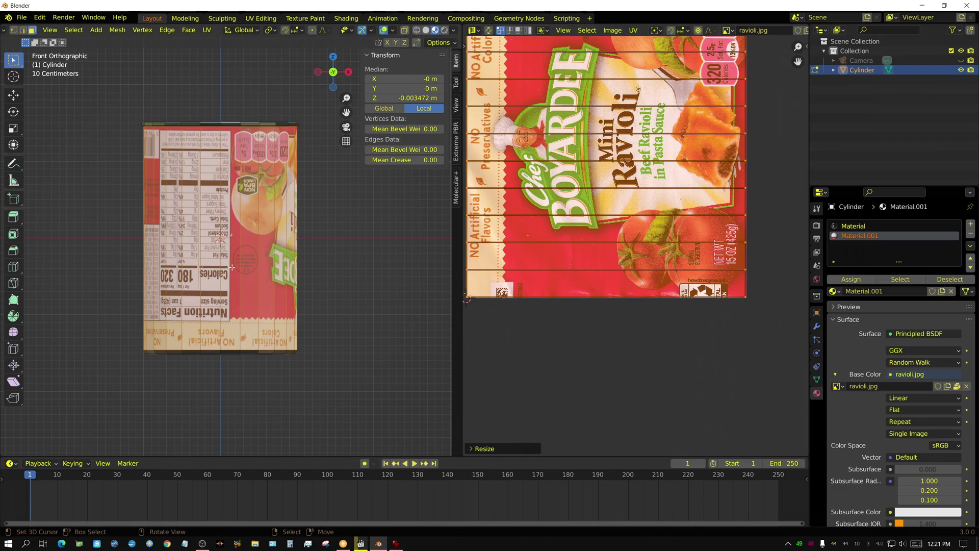
pyautogui.scroll(-3, 232, 271)
pyautogui.scroll(1, 711, 372)
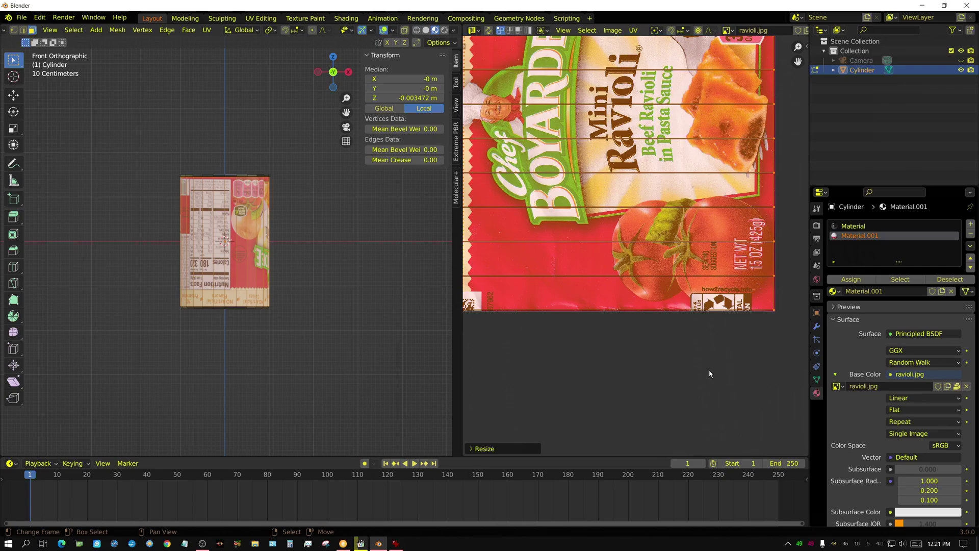
# Rotate the UVs 180° so the Mini Ravioli label stands upright.
pyautogui.write('r')
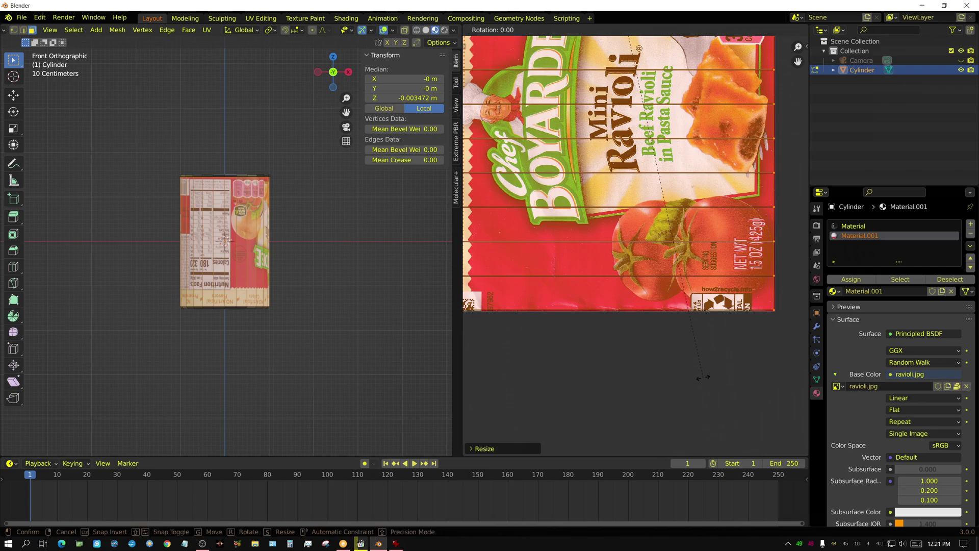
pyautogui.write('180')
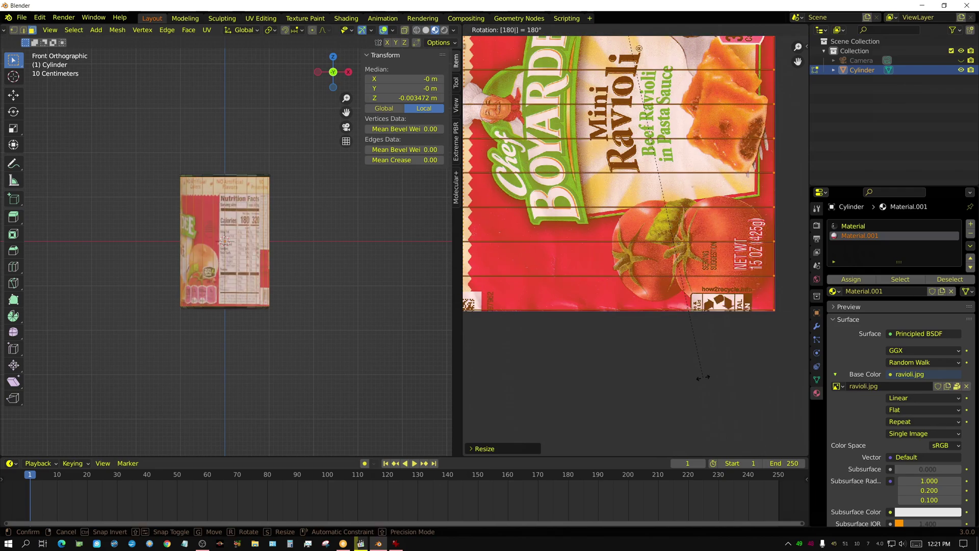
pyautogui.press('Return')
pyautogui.moveTo(317, 252); pyautogui.dragTo(416, 271, button='middle')
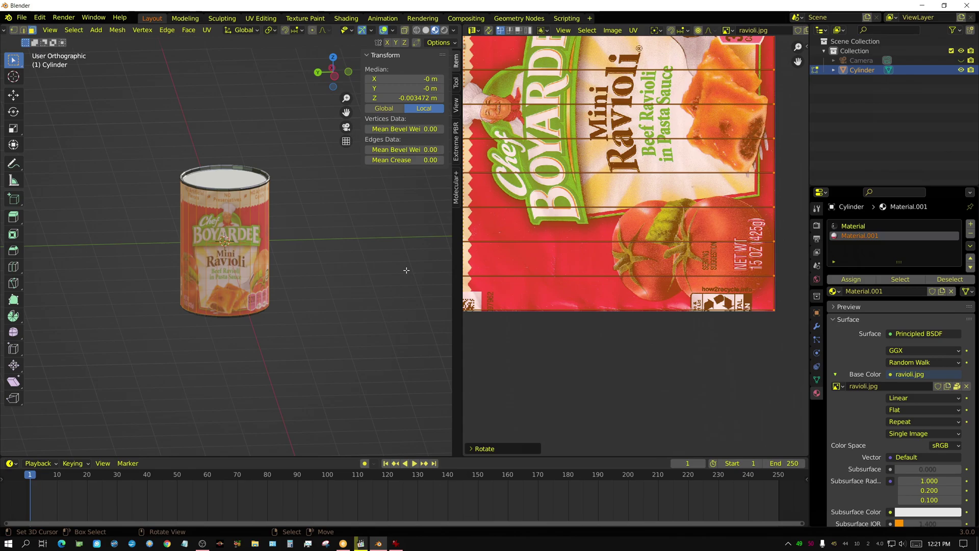
# Return to Object Mode, join away the image editor, and orbit around the labelled can.
pyautogui.press('Tab')
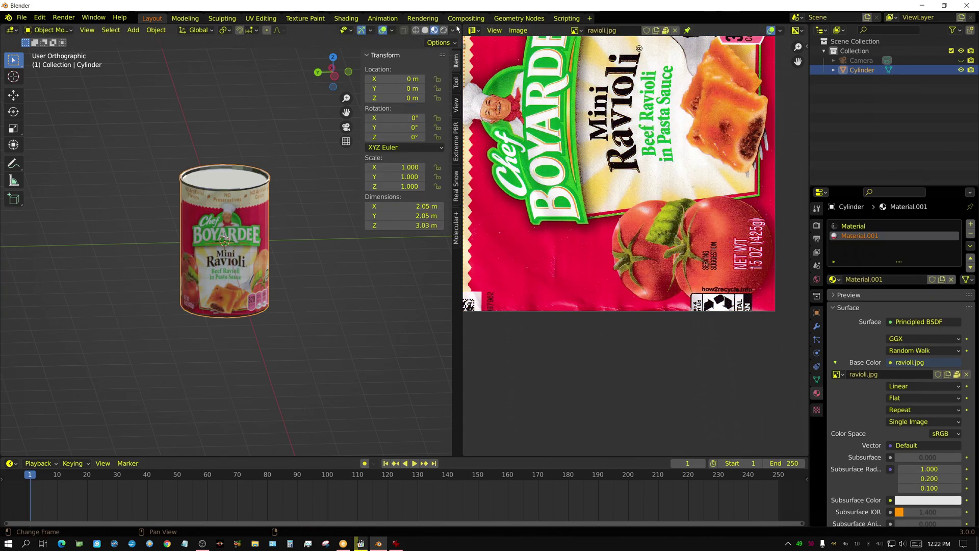
pyautogui.moveTo(460, 26); pyautogui.dragTo(459, 172)
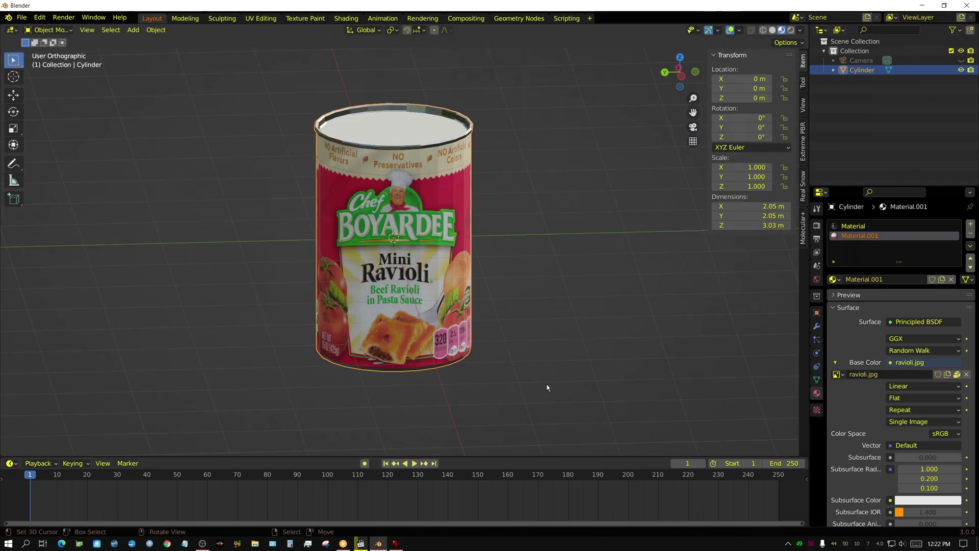
pyautogui.moveTo(528, 338); pyautogui.dragTo(529, 311, button='middle')
pyautogui.scroll(4, 528, 312)
pyautogui.moveTo(534, 176); pyautogui.dragTo(459, 198, button='middle')
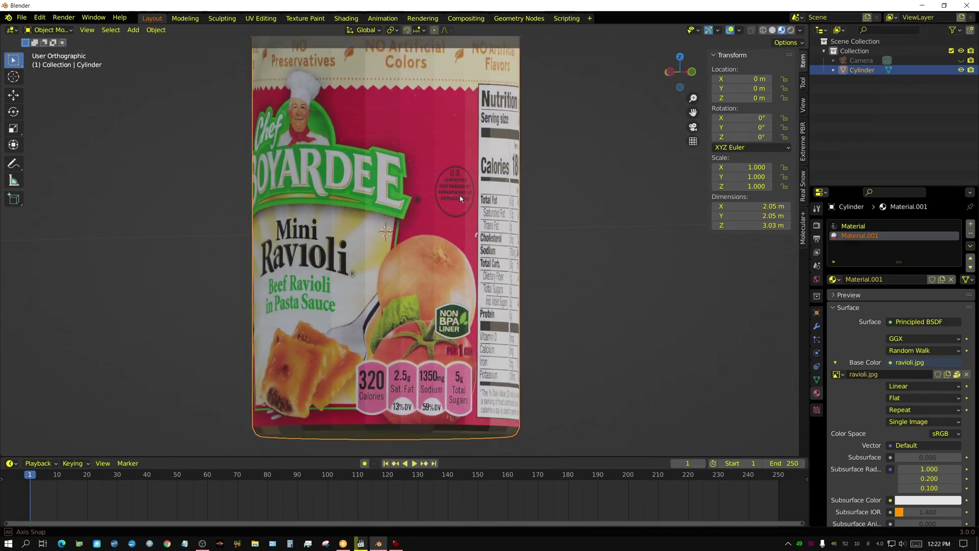
pyautogui.scroll(-3, 459, 197)
pyautogui.moveTo(518, 158); pyautogui.dragTo(519, 197, button='middle')
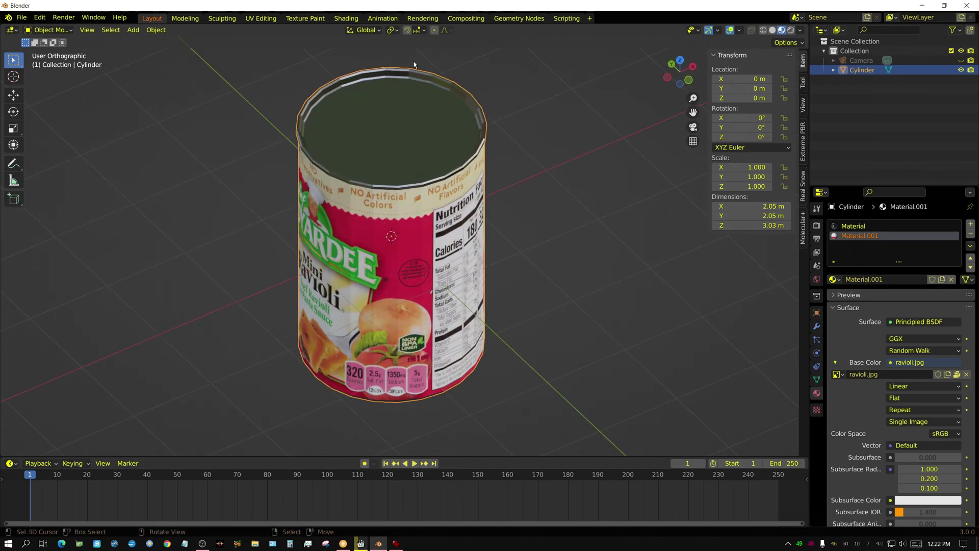
pyautogui.moveTo(577, 358)
pyautogui.mouseDown(button='middle')
pyautogui.moveTo(589, 317)
pyautogui.moveTo(580, 343)
pyautogui.mouseUp(button='middle')
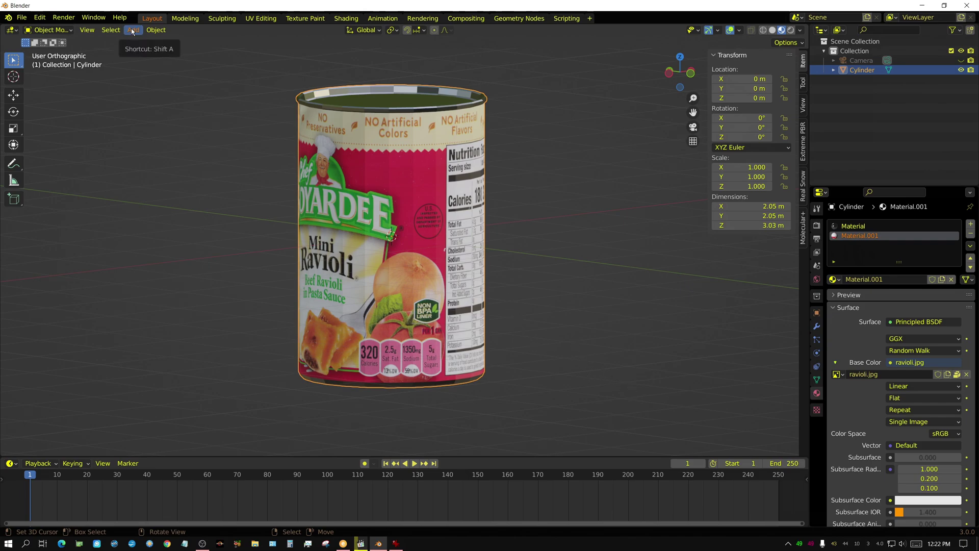
pyautogui.click(156, 30)
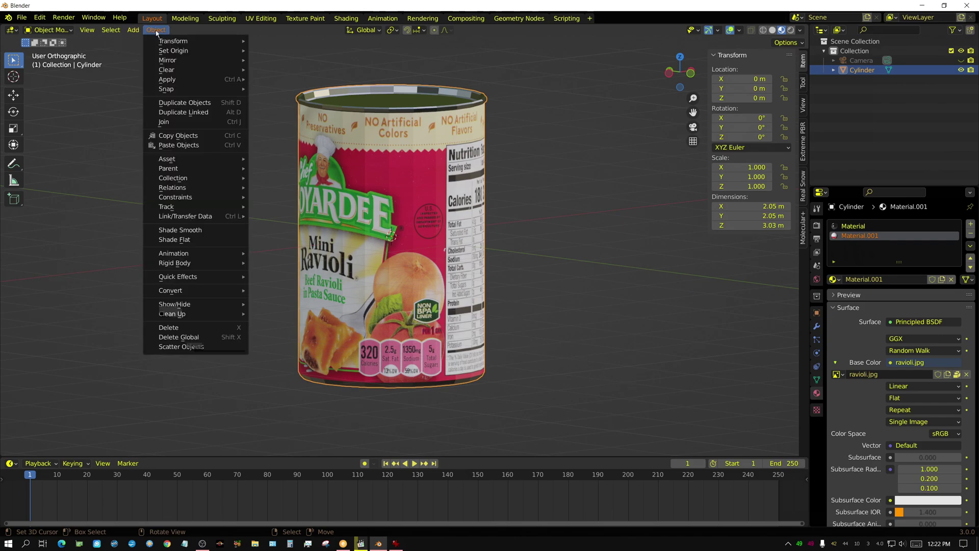
# Apply smooth shading to the can and inspect it from several angles.
pyautogui.click(194, 233)
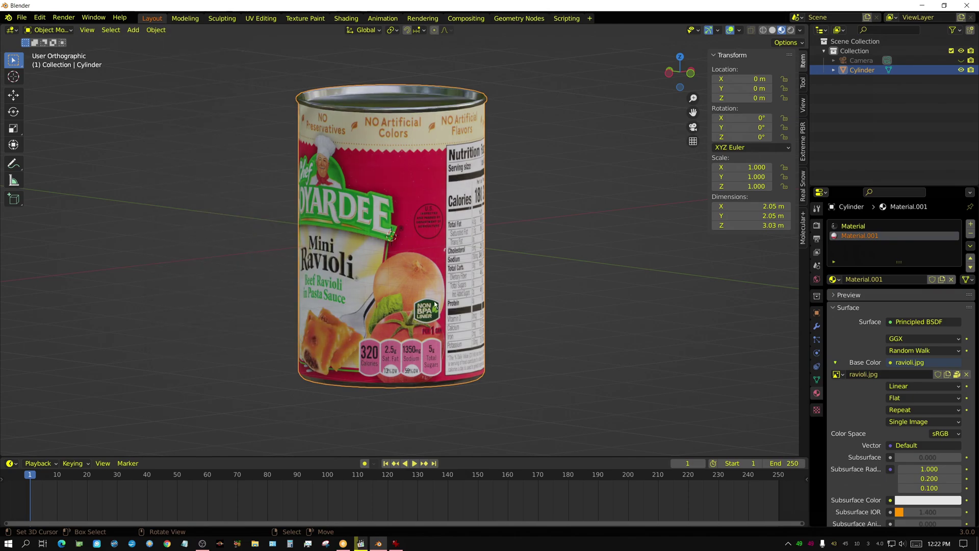
pyautogui.moveTo(464, 199); pyautogui.dragTo(399, 109, button='middle')
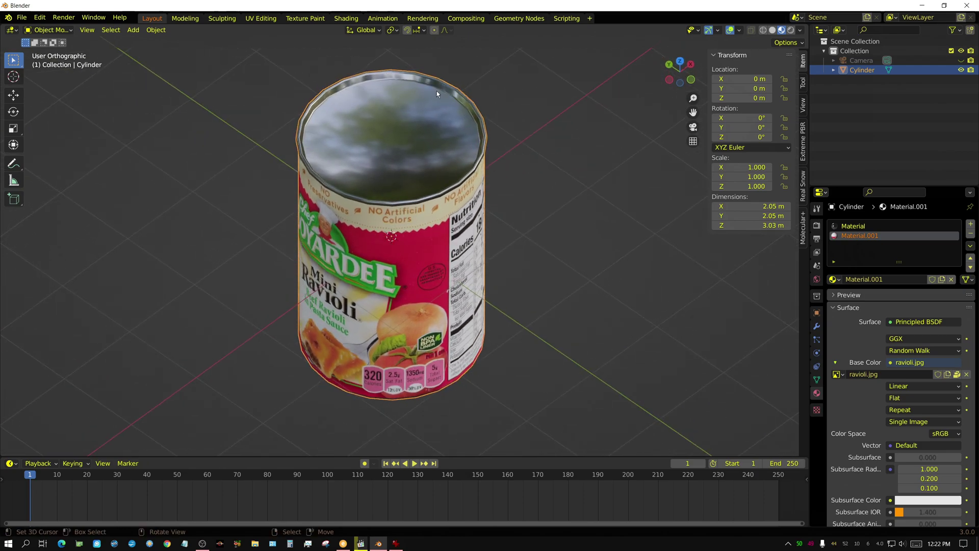
pyautogui.moveTo(393, 248); pyautogui.dragTo(393, 137, button='middle')
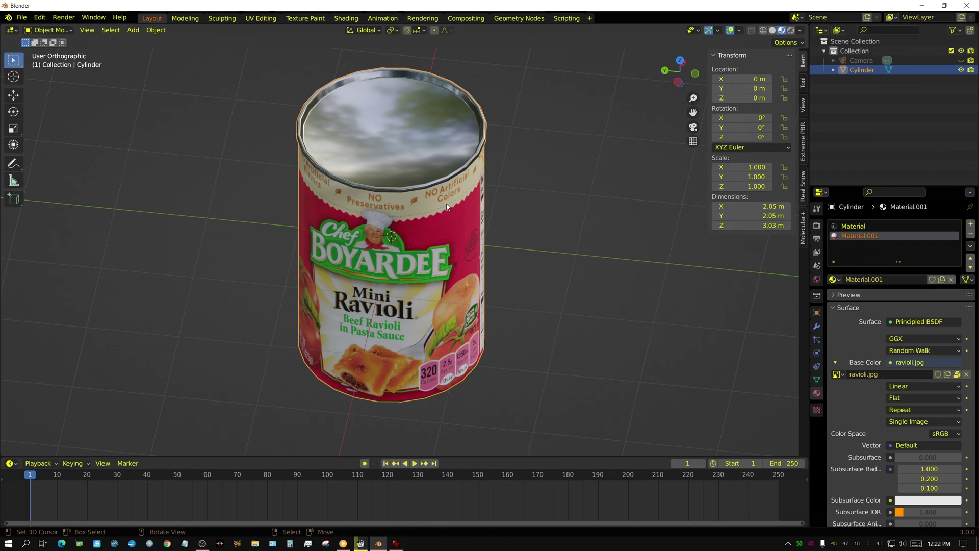
pyautogui.keyDown('alt'); pyautogui.moveTo(464, 327); pyautogui.dragTo(446, 205, button='middle'); pyautogui.keyUp('alt')
pyautogui.moveTo(409, 277); pyautogui.dragTo(547, 257, button='middle')
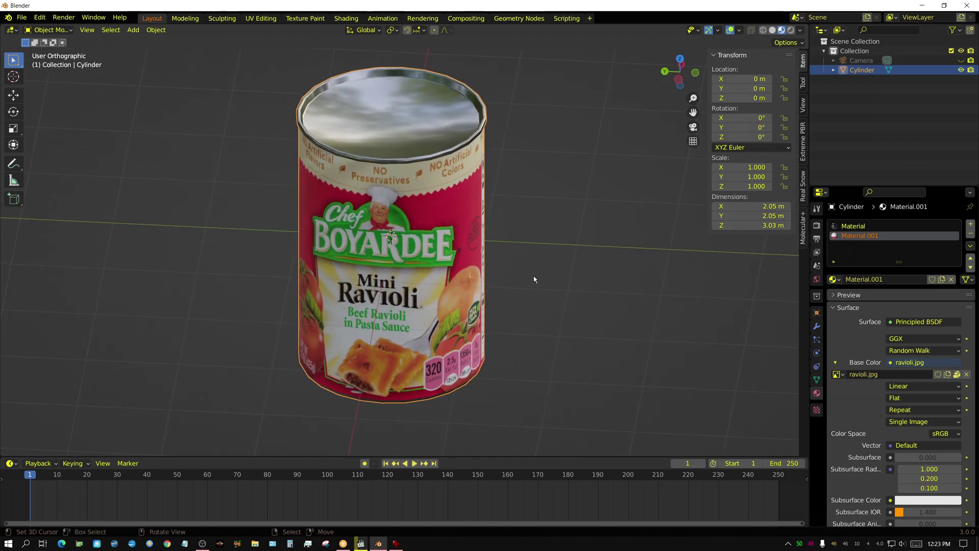
# Add an Edge Split modifier to the can, keeping Edge Angle 30° and Sharp Edges on.
pyautogui.click(816, 326)
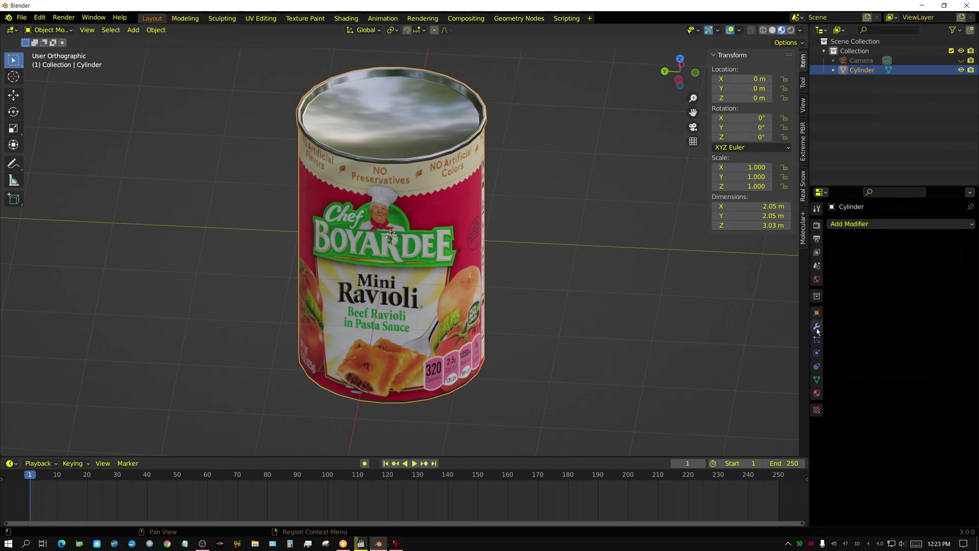
pyautogui.click(874, 226)
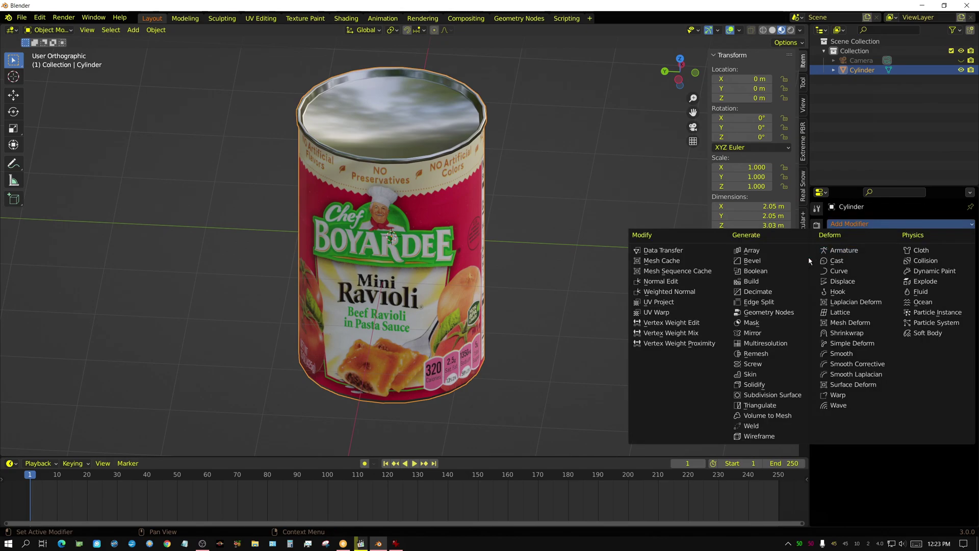
pyautogui.click(768, 303)
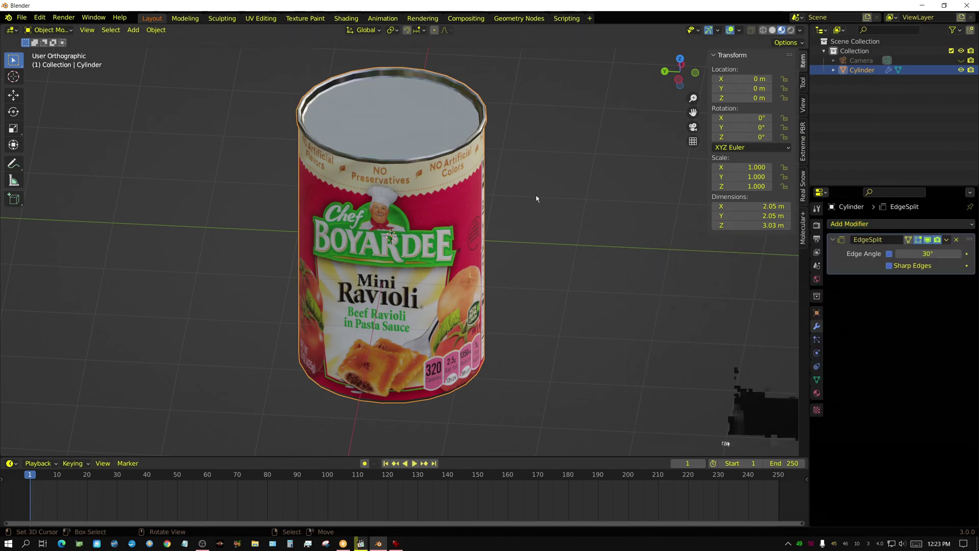
pyautogui.moveTo(460, 276); pyautogui.dragTo(468, 219, button='middle')
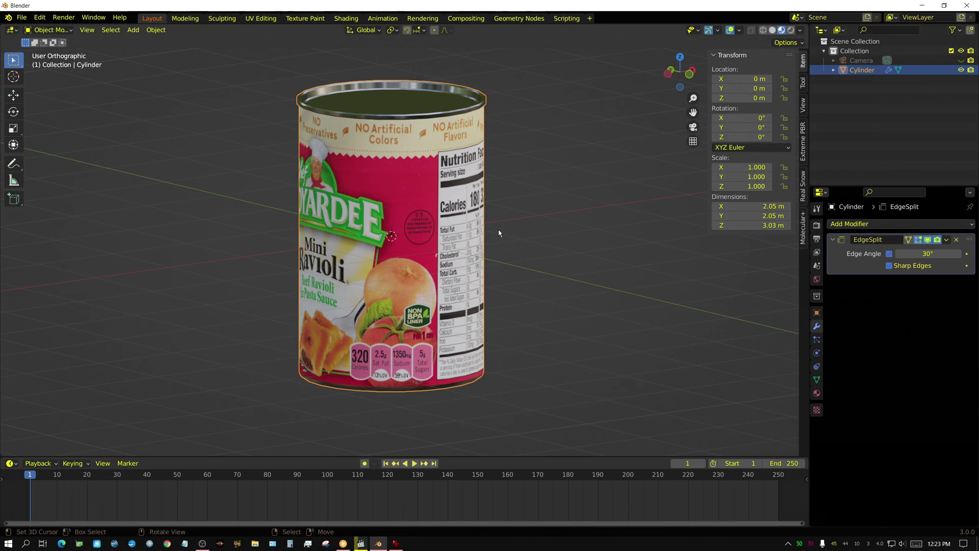
# Add a plane and scale it to about 26.8 to form a 53.6 m floor.
pyautogui.press('KP_1')
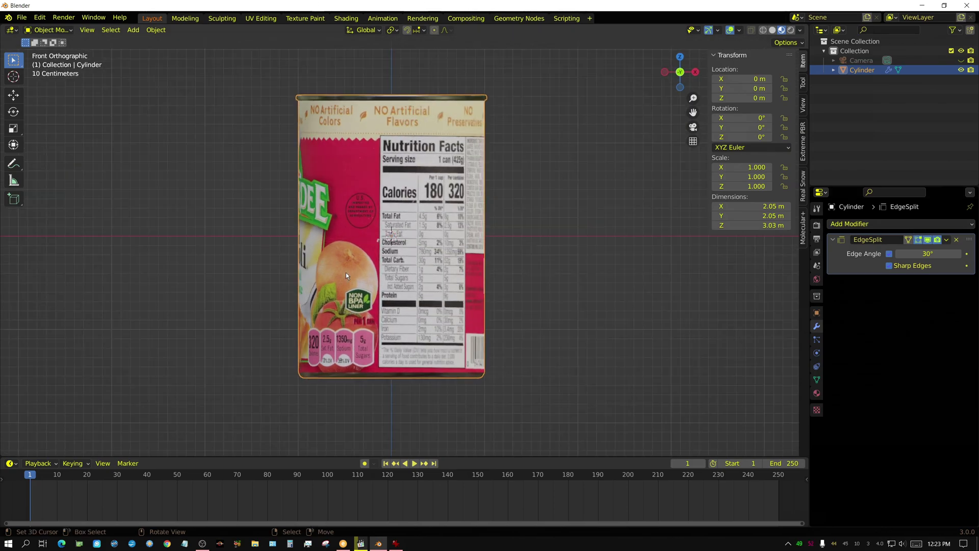
pyautogui.scroll(-6, 368, 275)
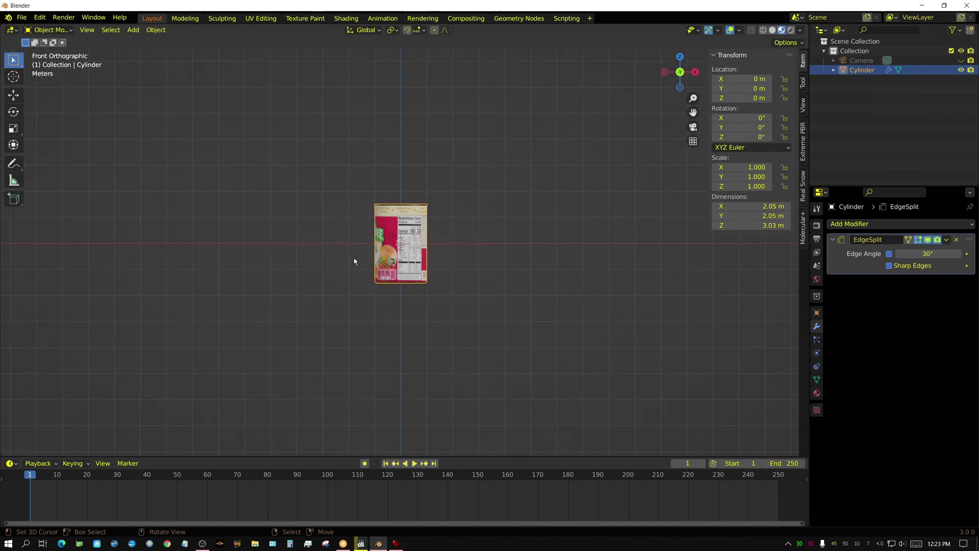
pyautogui.click(132, 30)
pyautogui.moveTo(153, 41)
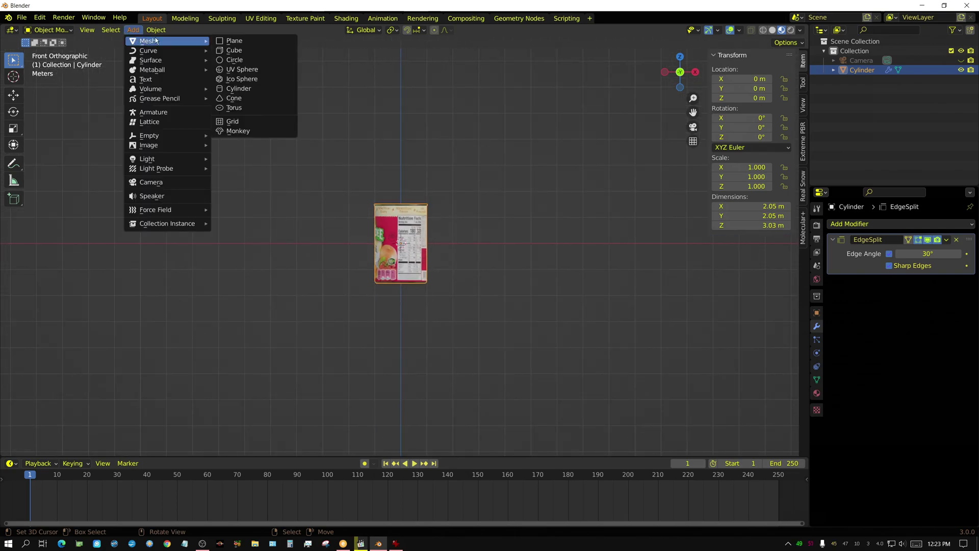
pyautogui.click(240, 40)
pyautogui.press('s')
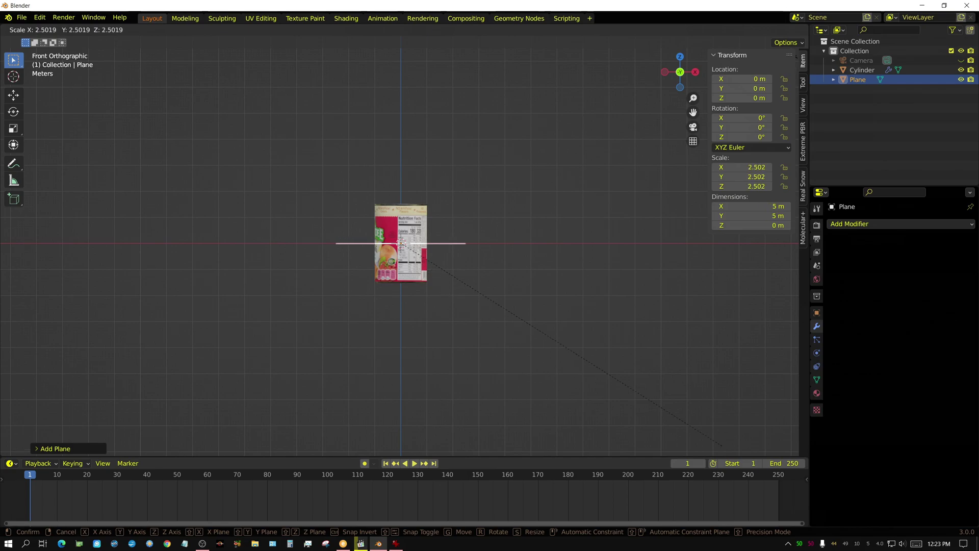
pyautogui.click(794, 453)
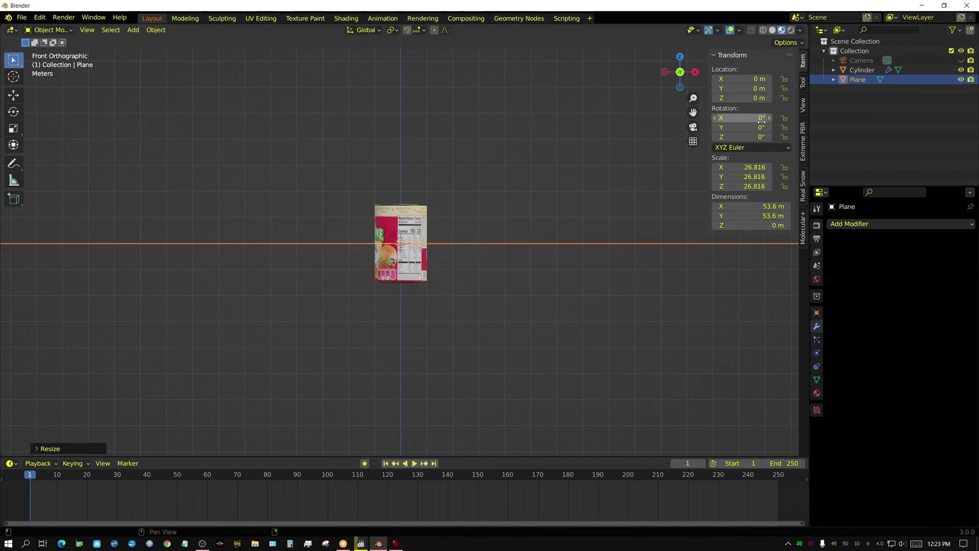
# Lower the floor along Z to -1.5184 m, just beneath the can's base.
pyautogui.scroll(2, 423, 398)
pyautogui.press('g')
pyautogui.press('z')
pyautogui.click(406, 446)
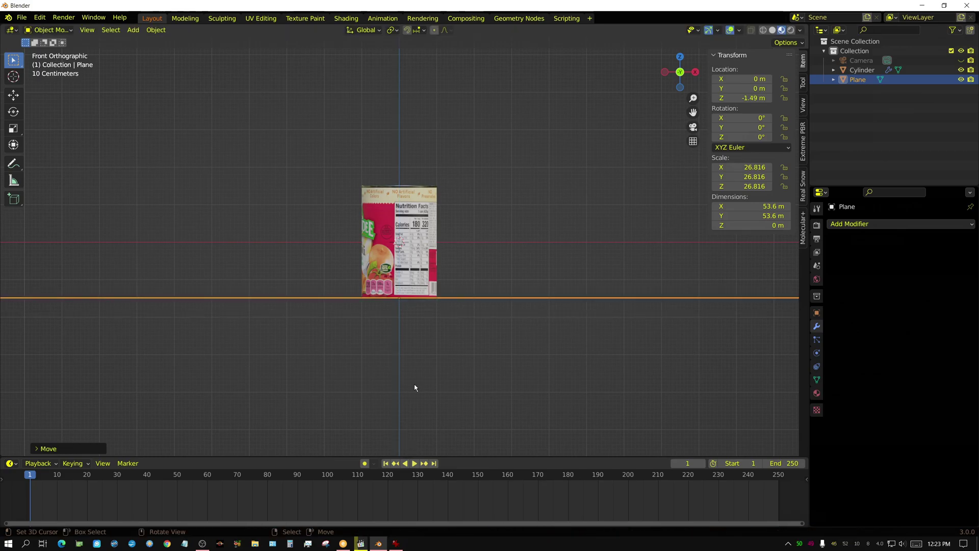
pyautogui.scroll(8, 405, 383)
pyautogui.keyDown('shift'); pyautogui.moveTo(396, 359); pyautogui.dragTo(423, 130, button='middle'); pyautogui.keyUp('shift')
pyautogui.scroll(4, 423, 130)
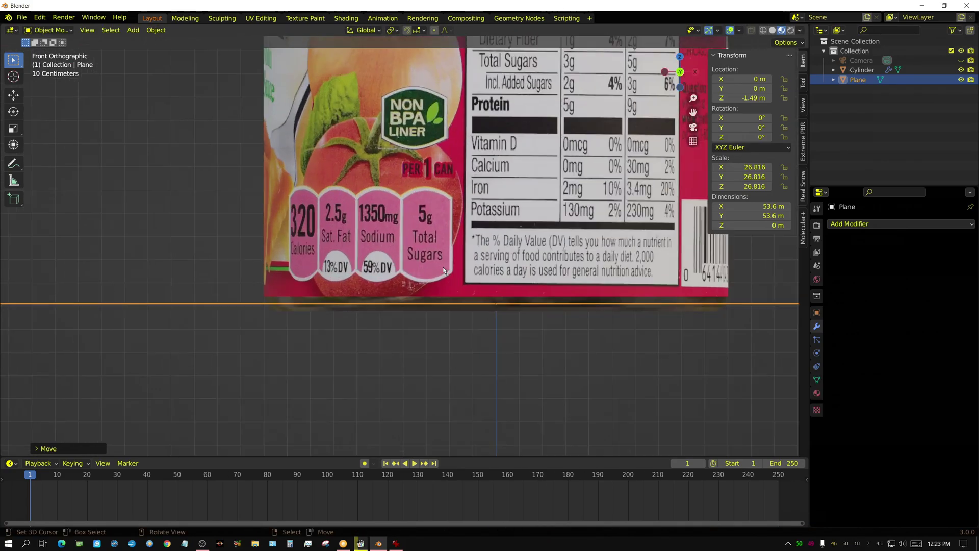
pyautogui.keyDown('shift'); pyautogui.moveTo(443, 276); pyautogui.dragTo(357, 197, button='middle'); pyautogui.keyUp('shift')
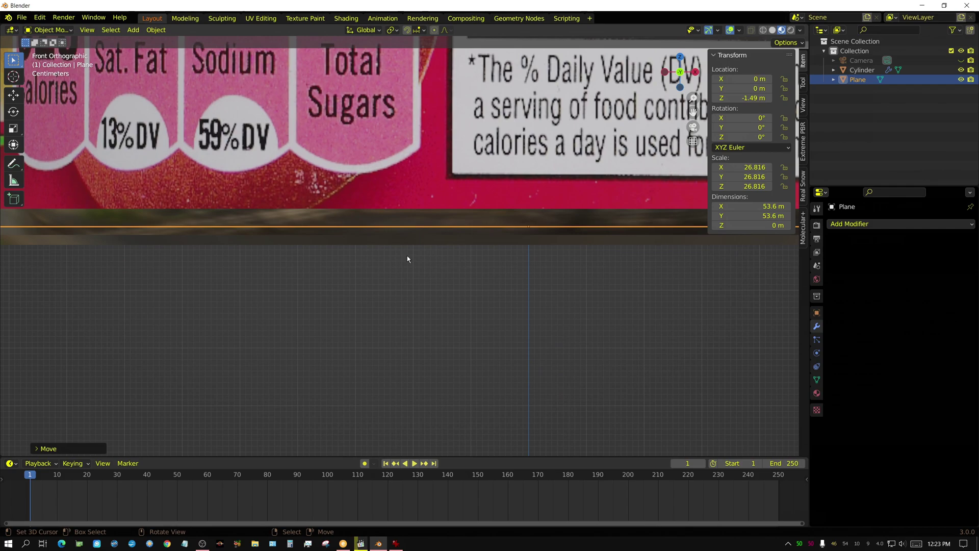
pyautogui.press('g')
pyautogui.press('z')
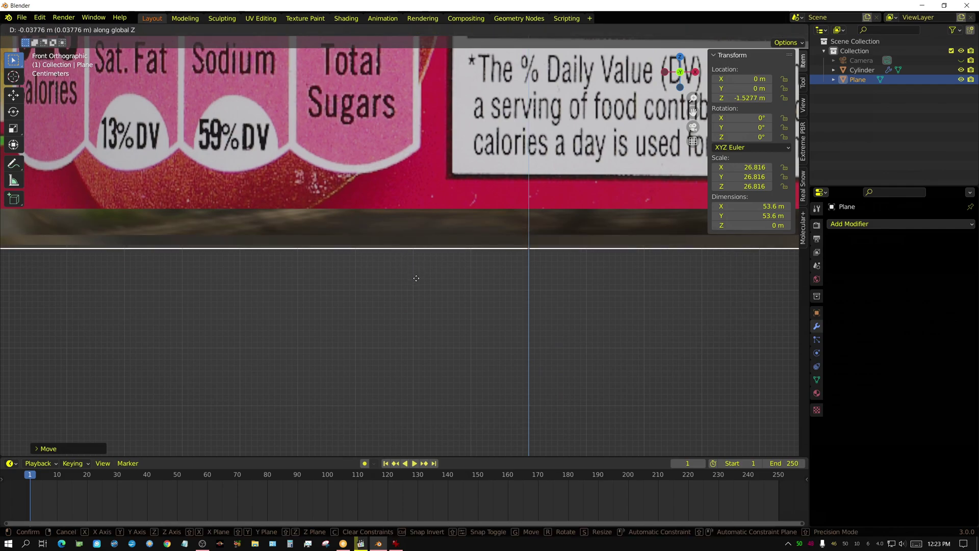
pyautogui.click(413, 272)
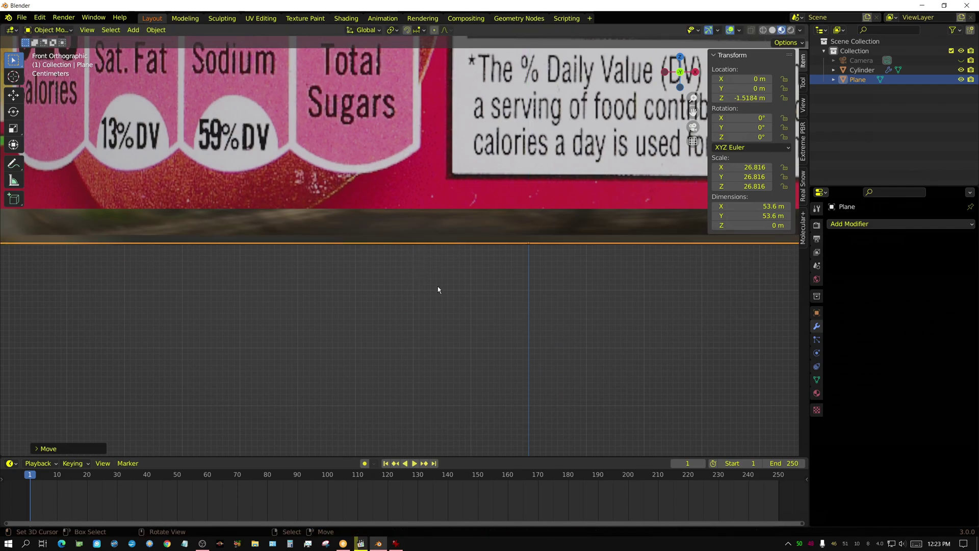
# Switch to perspective view and look through the scene camera.
pyautogui.scroll(-6, 428, 271)
pyautogui.moveTo(418, 287); pyautogui.dragTo(406, 292, button='middle')
pyautogui.press('KP_5')
pyautogui.press('KP_0')
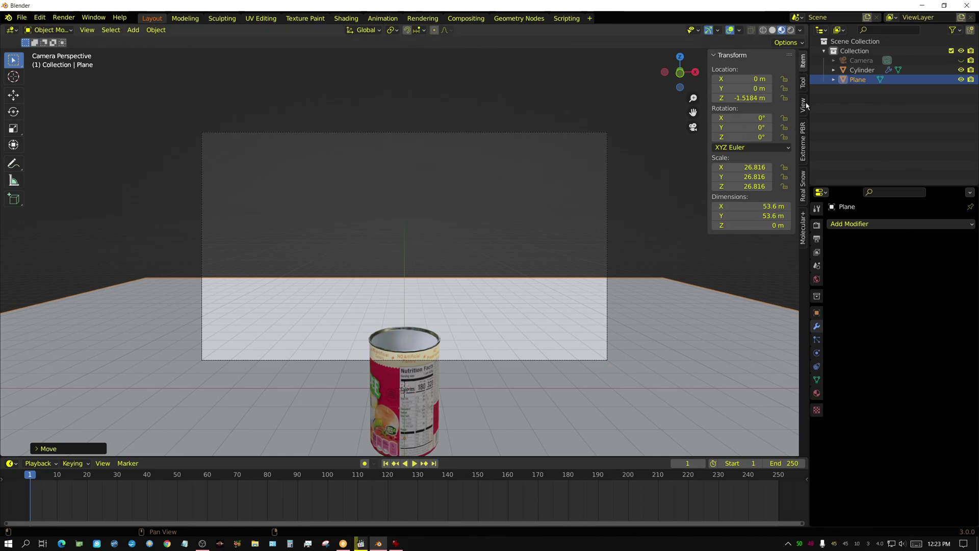
# Unhide the Camera, lock it to the view, and reframe so the can is centred.
pyautogui.click(902, 60)
pyautogui.click(959, 61)
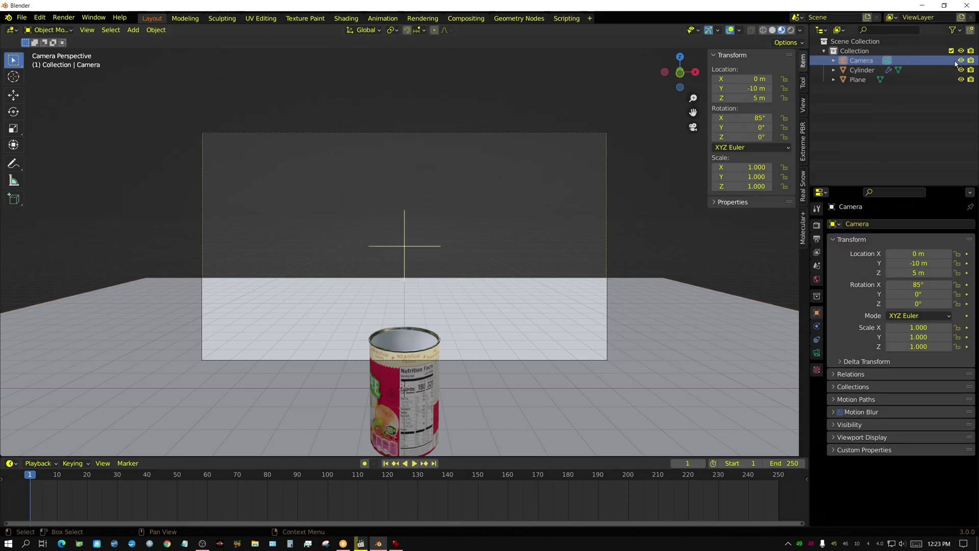
pyautogui.click(803, 105)
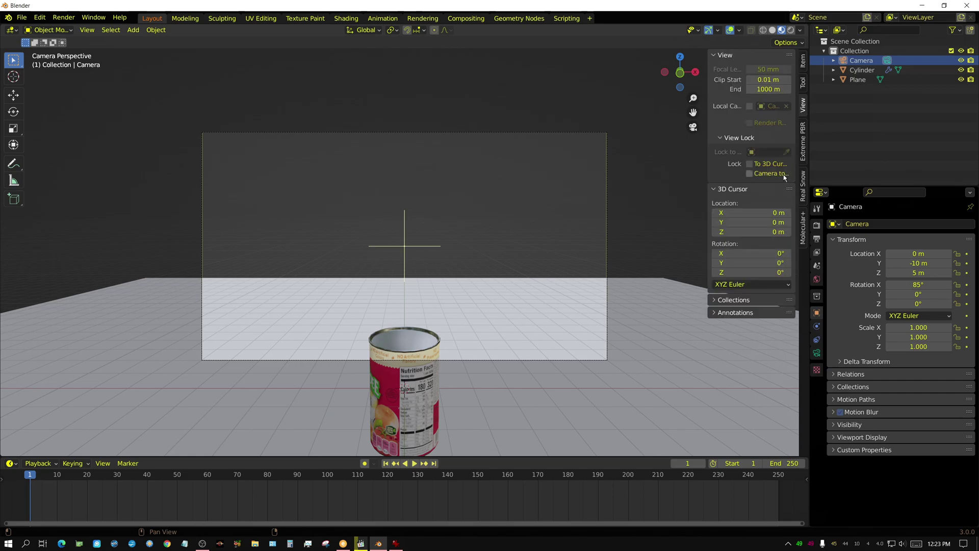
pyautogui.keyDown('shift'); pyautogui.moveTo(549, 338); pyautogui.dragTo(552, 298, button='middle'); pyautogui.keyUp('shift')
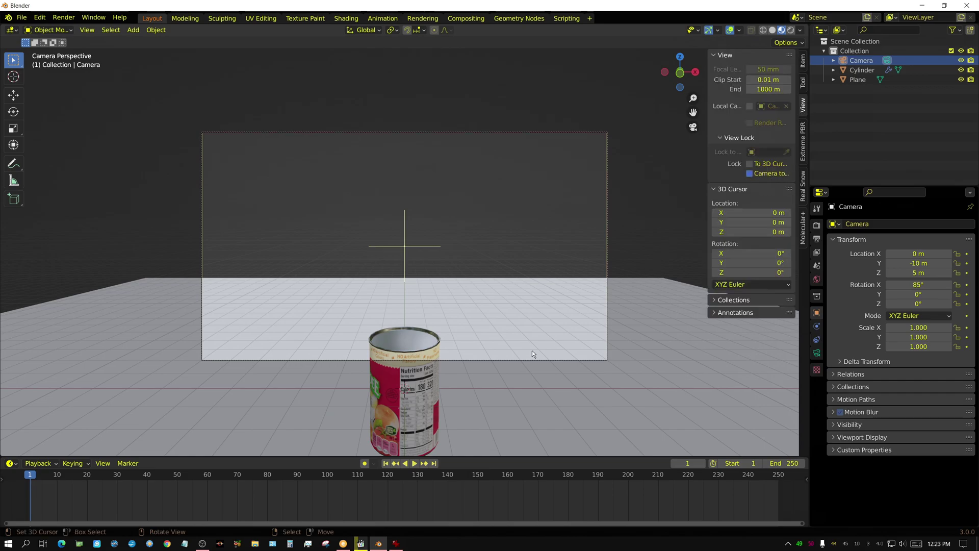
# Give the floor plane a new Material.002 with a black Base Color.
pyautogui.click(544, 299)
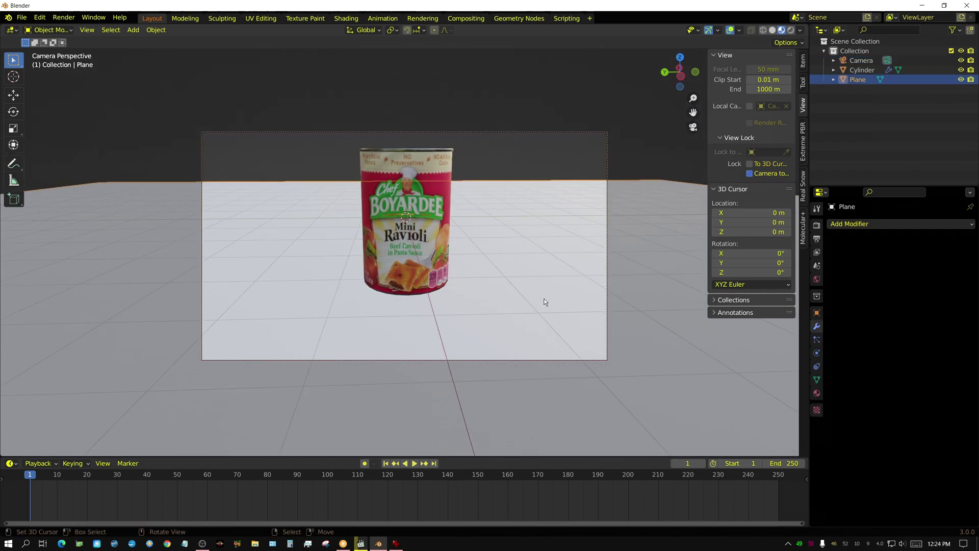
pyautogui.click(816, 393)
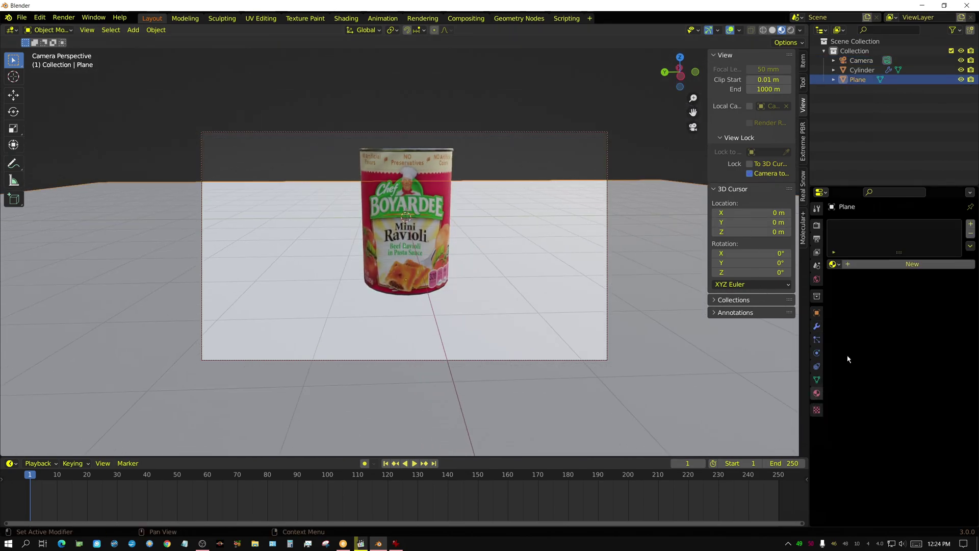
pyautogui.click(917, 261)
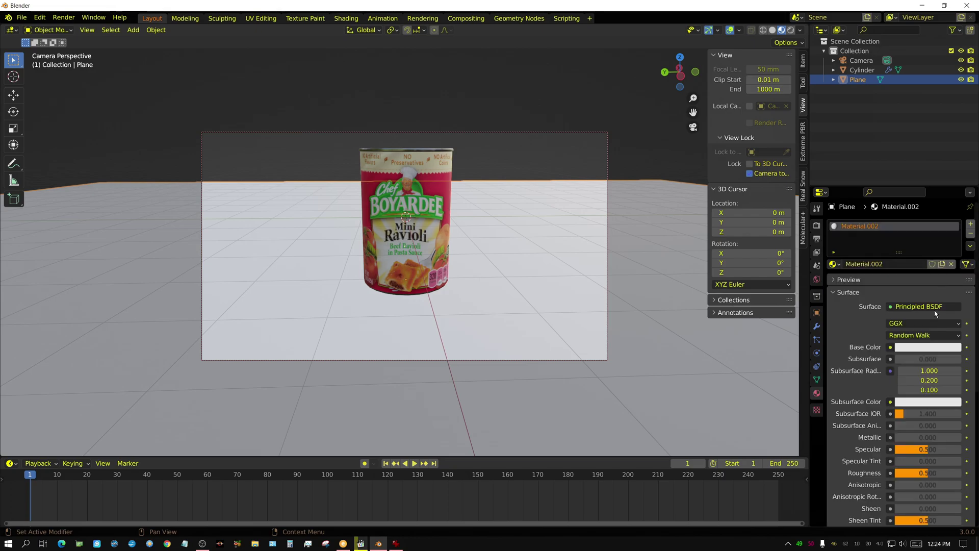
pyautogui.click(910, 350)
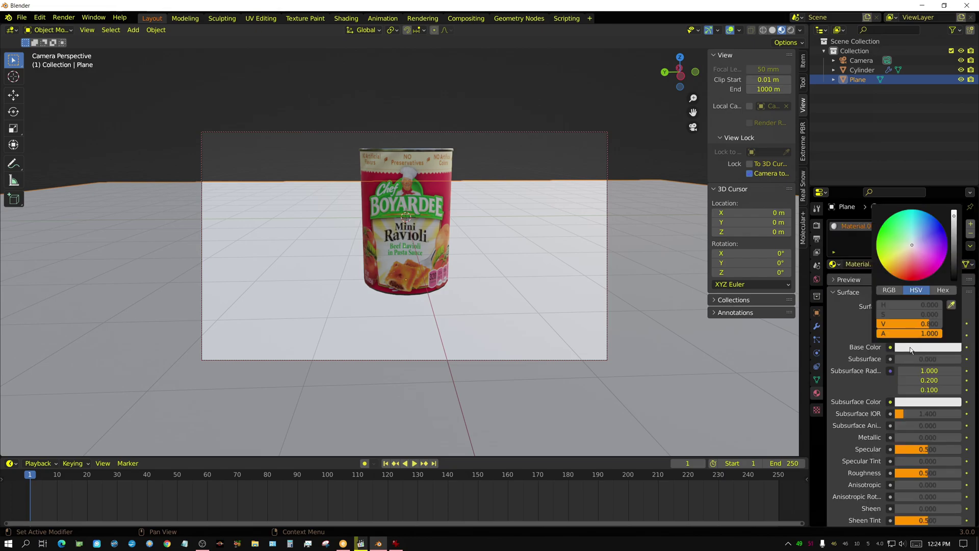
pyautogui.moveTo(953, 228); pyautogui.dragTo(953, 286)
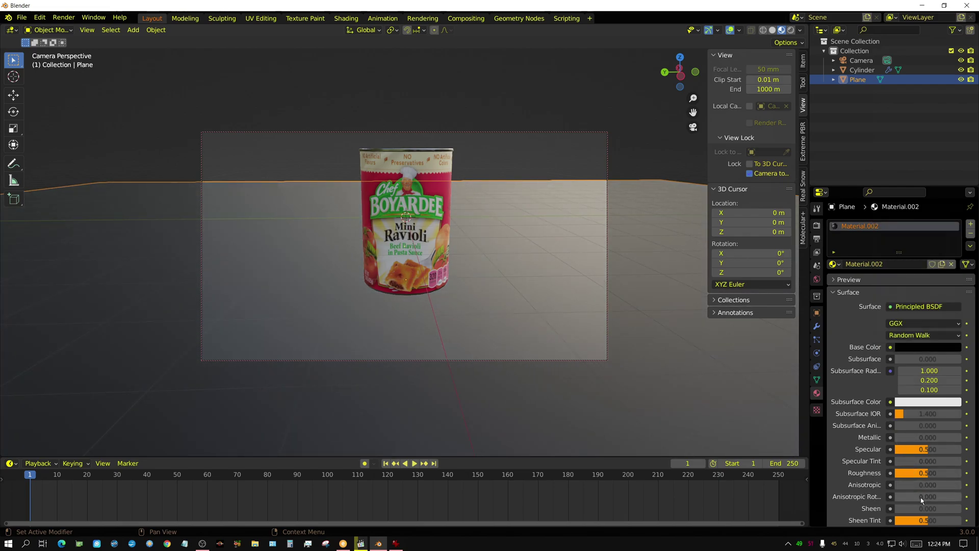
# Set the floor material's Roughness to 0.1 and return the viewport to Solid shading.
pyautogui.click(936, 472)
pyautogui.write('0.1')
pyautogui.press('Return')
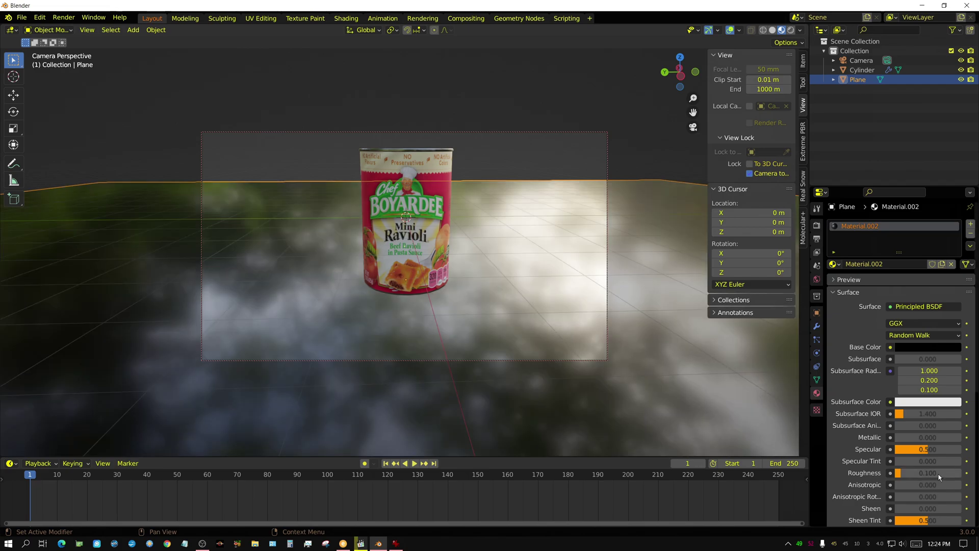
pyautogui.click(772, 31)
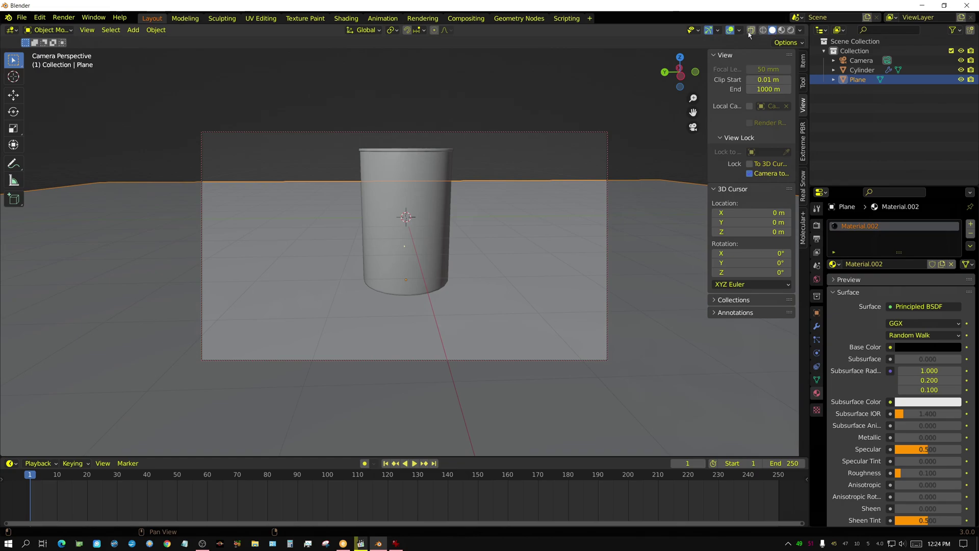
# Render a test image from the camera, then set the studio HDRI world Strength to 0.
pyautogui.click(63, 17)
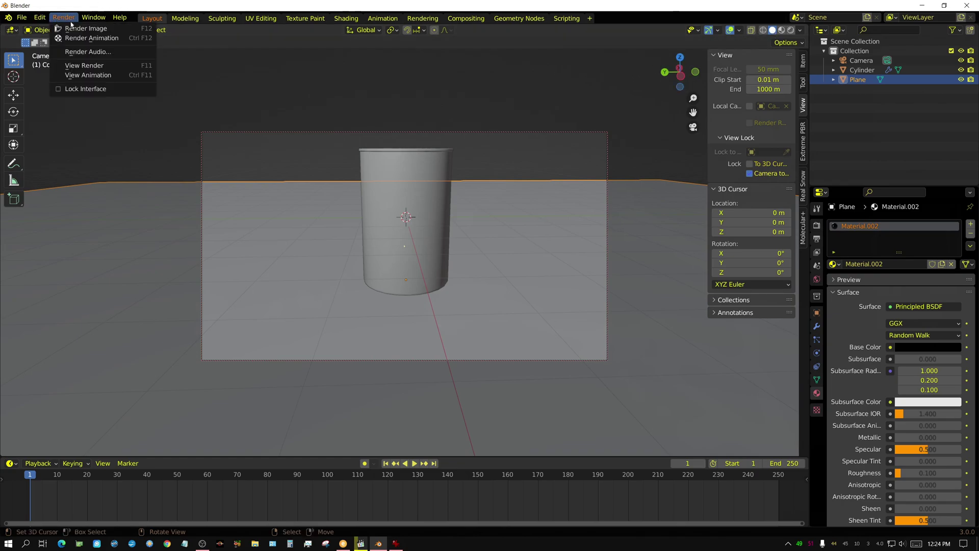
pyautogui.click(81, 28)
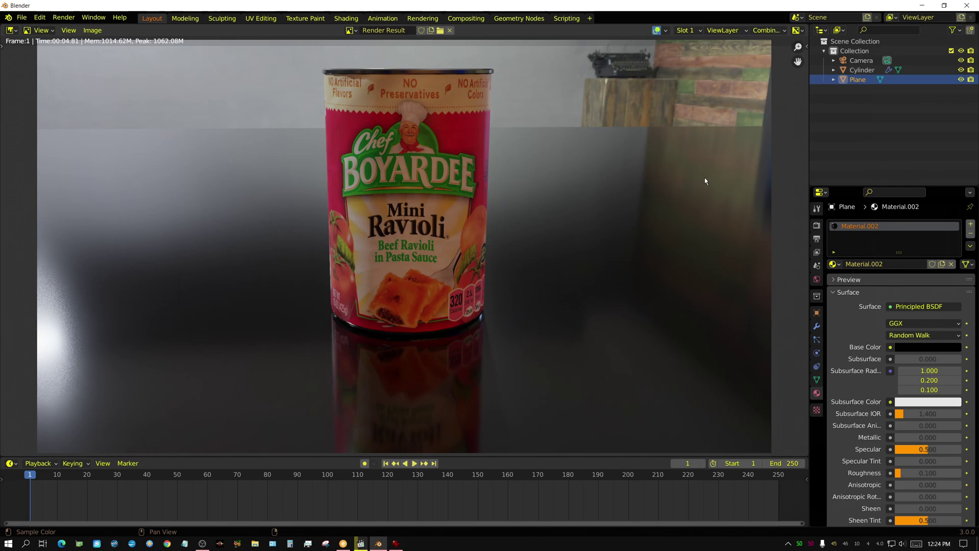
pyautogui.click(817, 279)
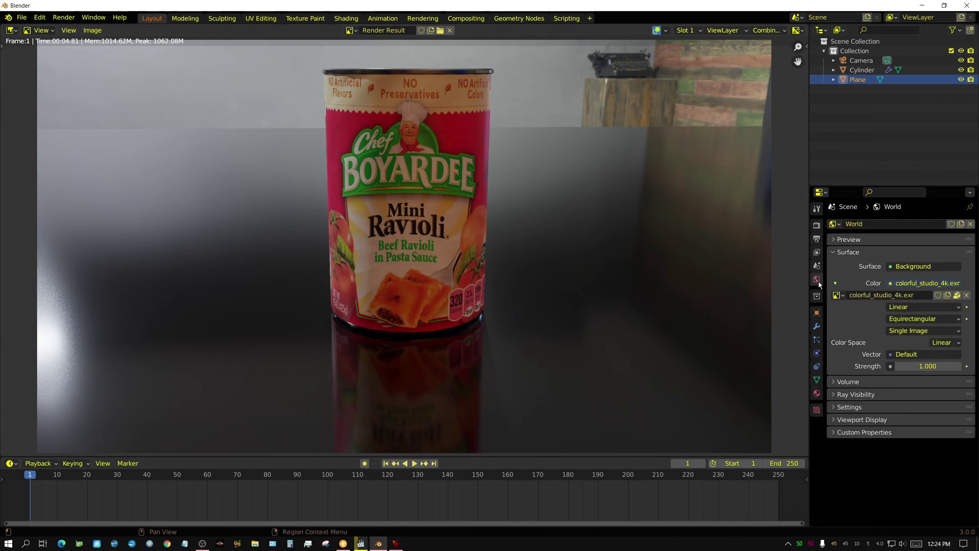
pyautogui.click(934, 367)
pyautogui.write('0')
pyautogui.press('Return')
# Return to the 3D Viewport, view the scene from the right then front, and deselect the floor.
pyautogui.click(13, 31)
pyautogui.click(20, 57)
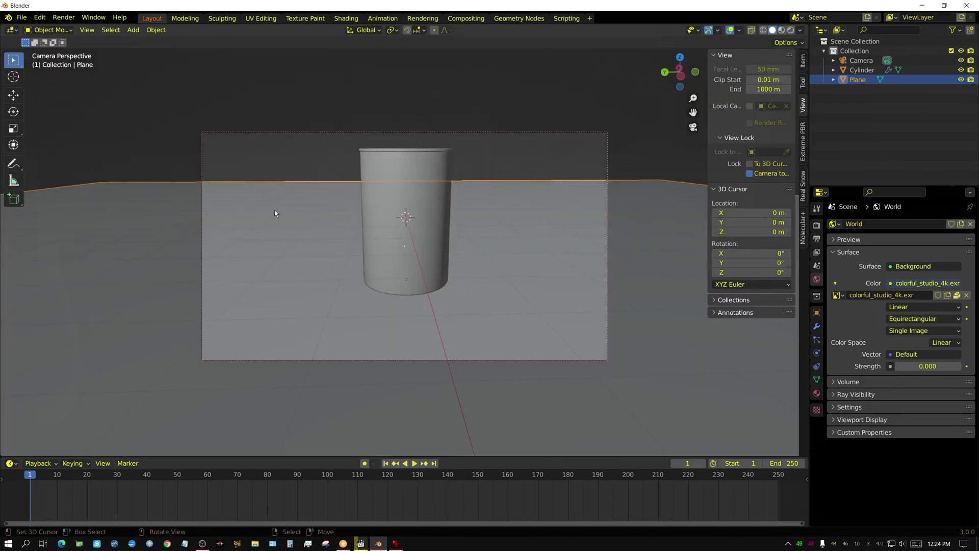
pyautogui.press('KP_3')
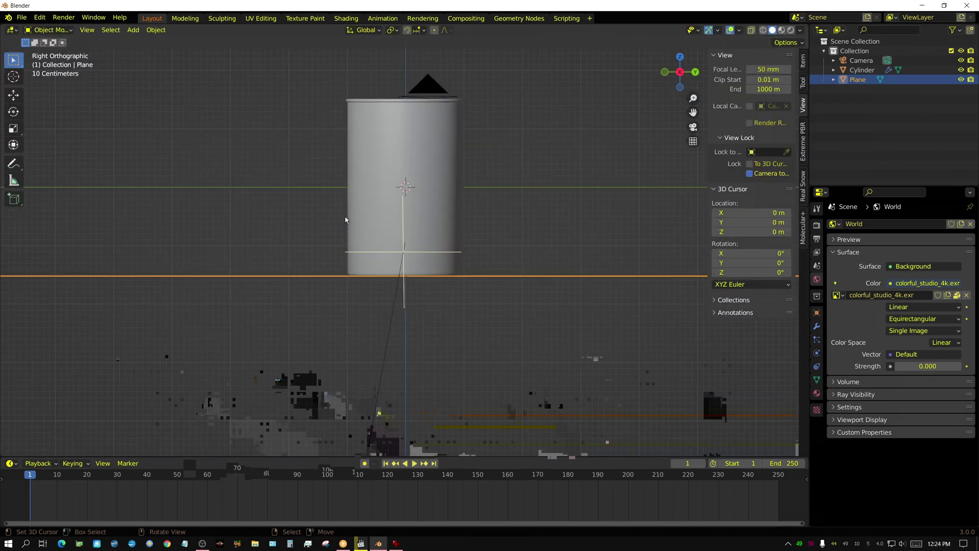
pyautogui.scroll(-10, 504, 196)
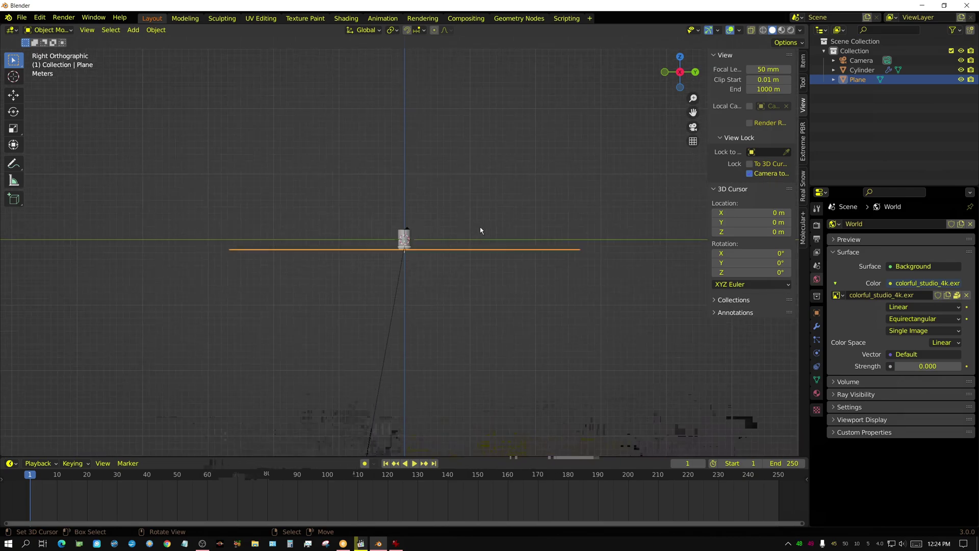
pyautogui.scroll(4, 480, 230)
pyautogui.press('KP_1')
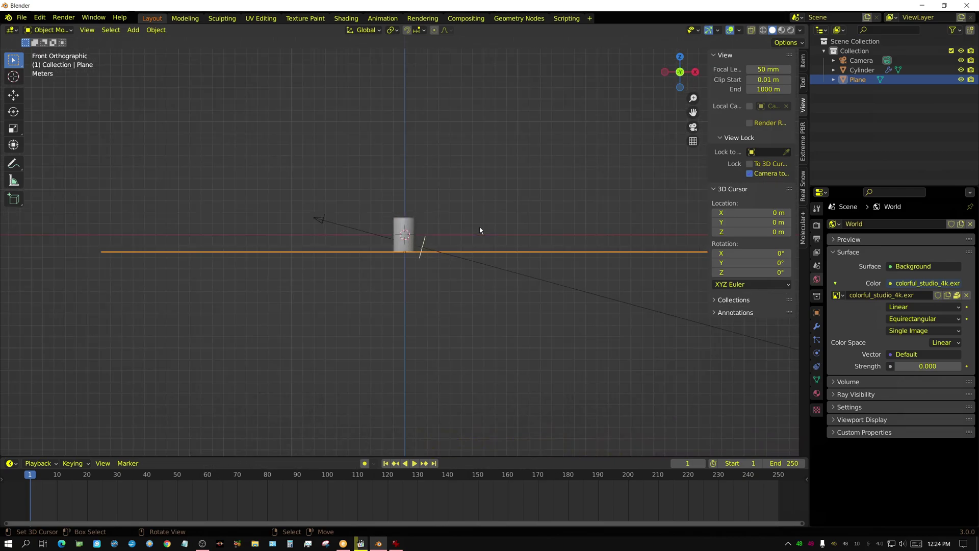
pyautogui.click(480, 230)
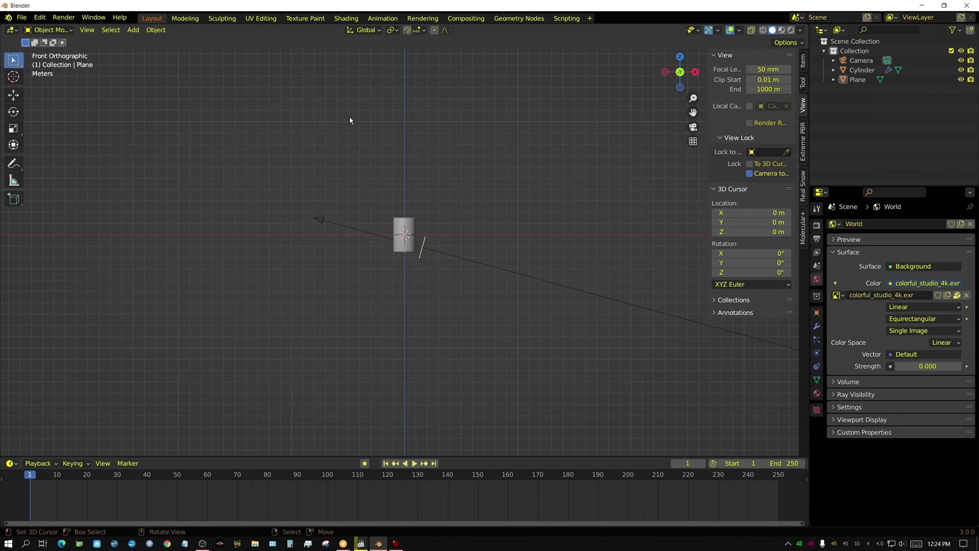
# Add a Point light and move it up and to the left of the can.
pyautogui.click(133, 30)
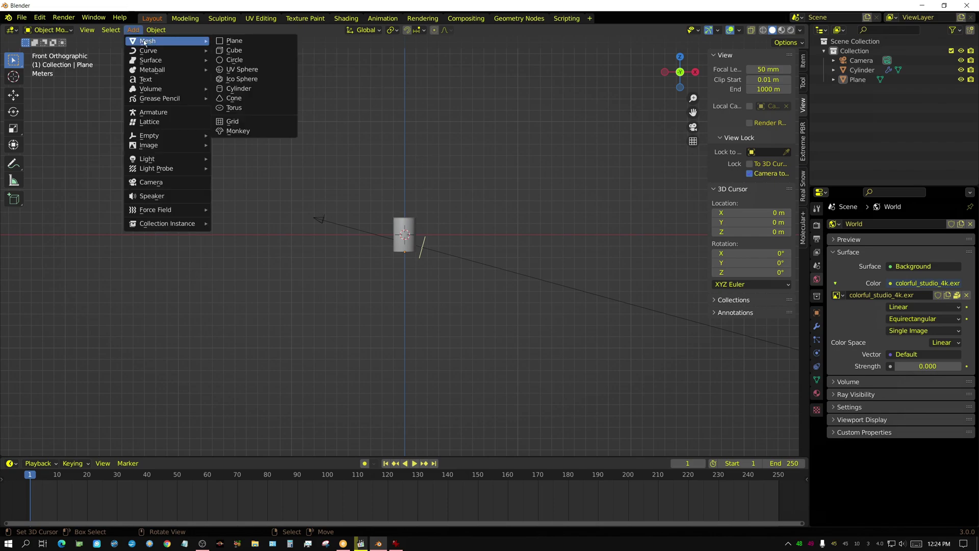
pyautogui.moveTo(150, 161)
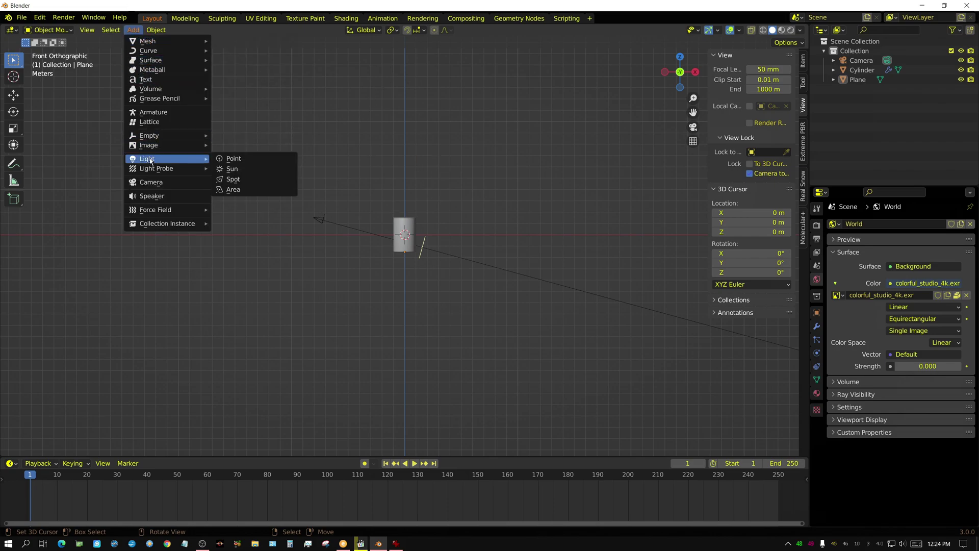
pyautogui.click(230, 159)
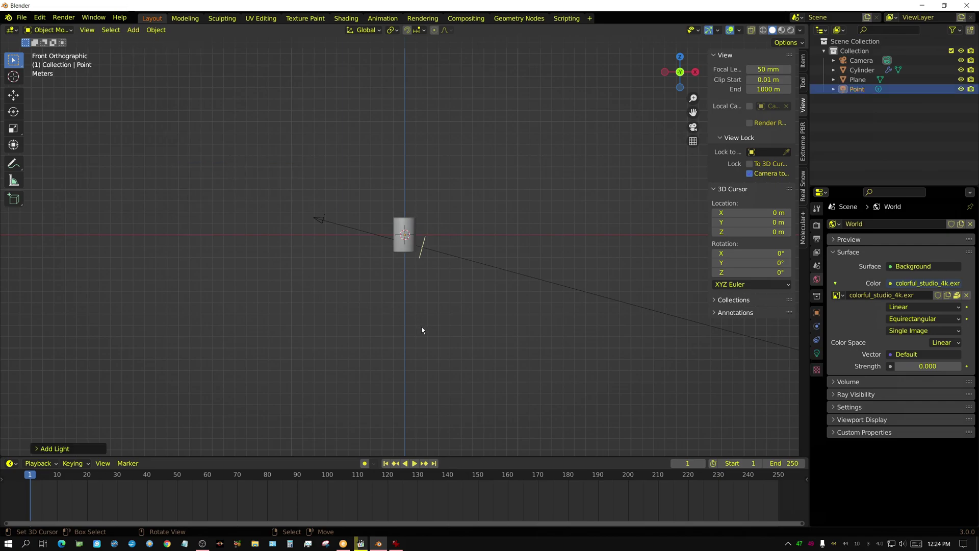
pyautogui.press('g')
pyautogui.click(313, 252)
# Set the point light's Power to 2500 W with a pale cream colour, then view through the camera.
pyautogui.click(817, 353)
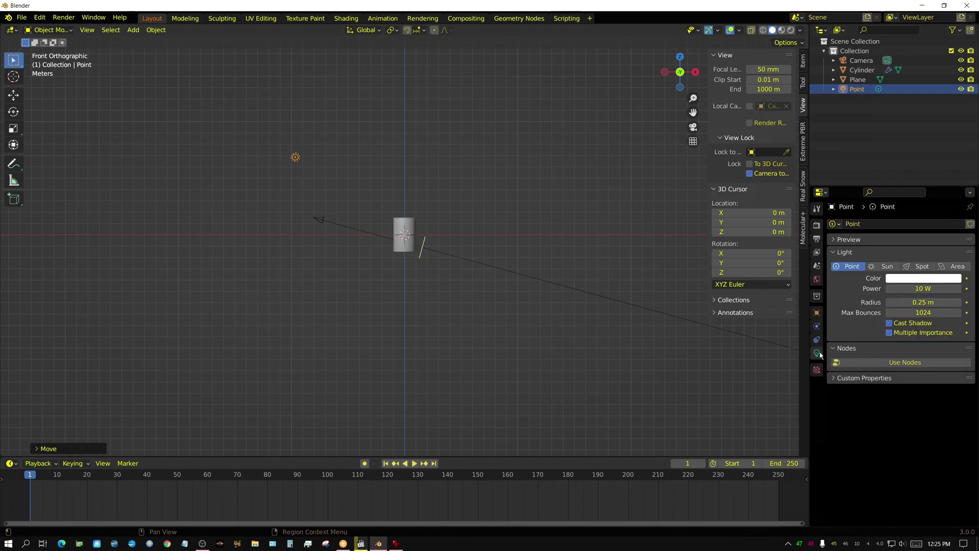
pyautogui.click(917, 288)
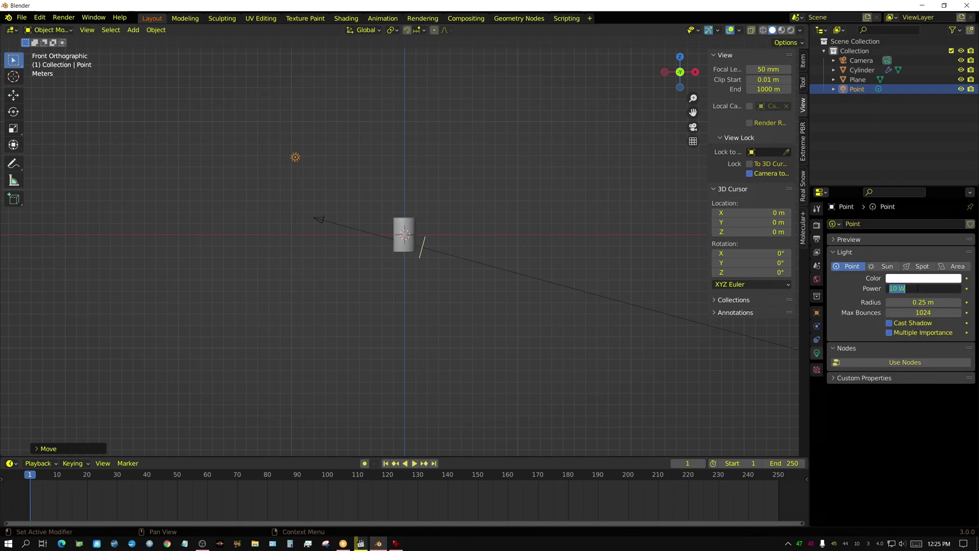
pyautogui.write('2500')
pyautogui.press('Return')
pyautogui.click(921, 277)
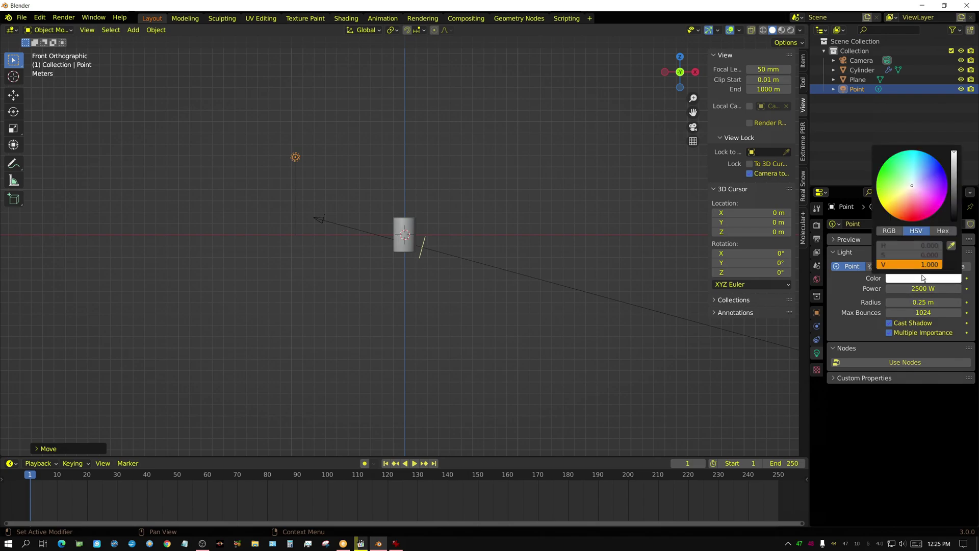
pyautogui.click(909, 187)
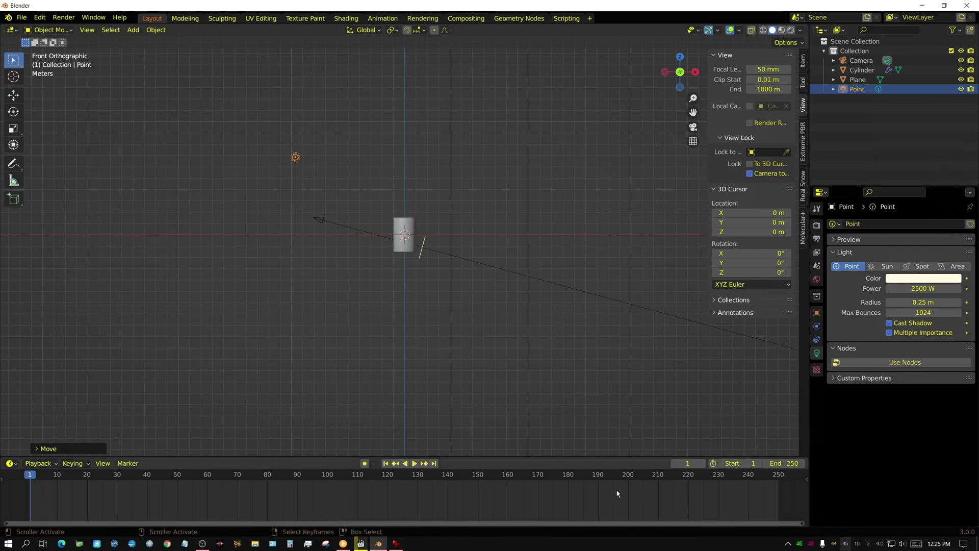
pyautogui.press('KP_0')
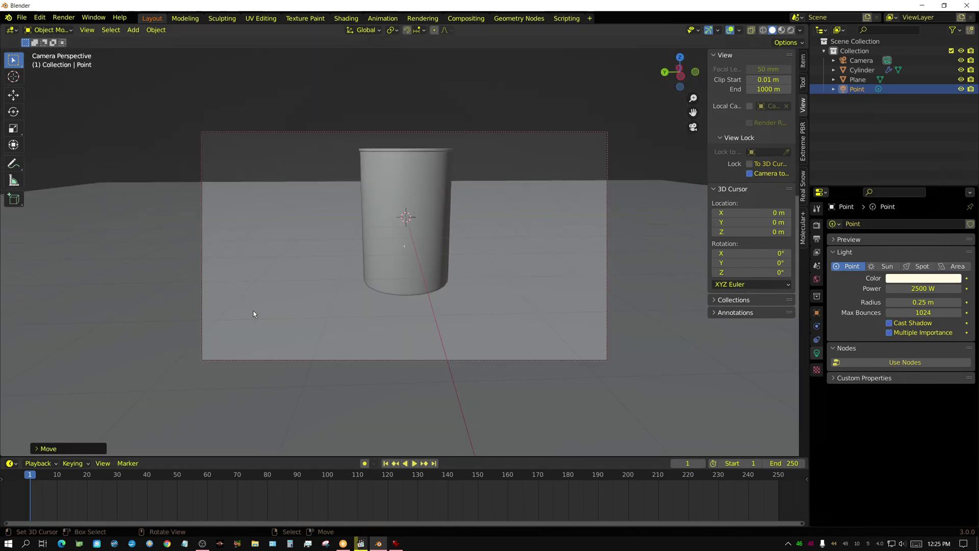
# Switch to Rendered shading and swing the camera to a side view of the can.
pyautogui.click(791, 30)
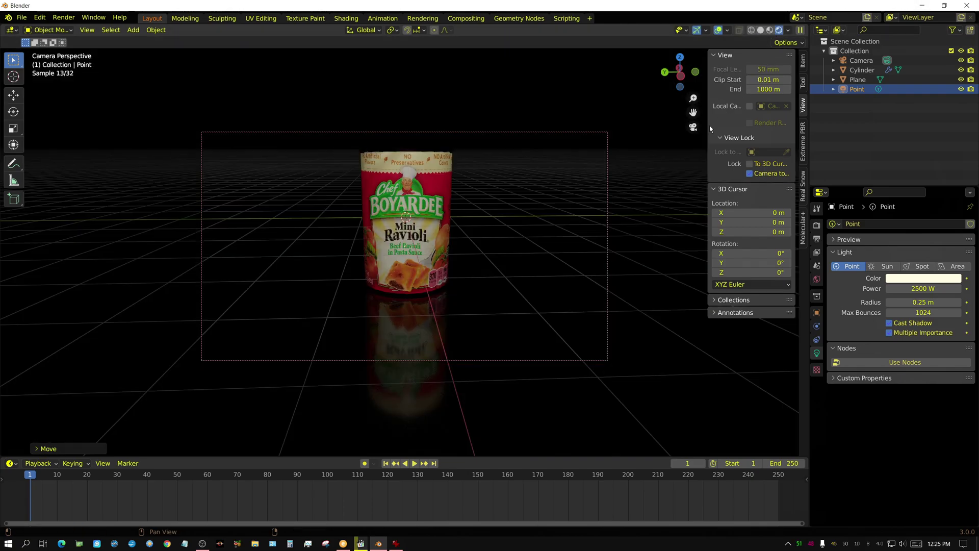
pyautogui.click(424, 219)
pyautogui.moveTo(424, 244); pyautogui.dragTo(301, 274, button='middle')
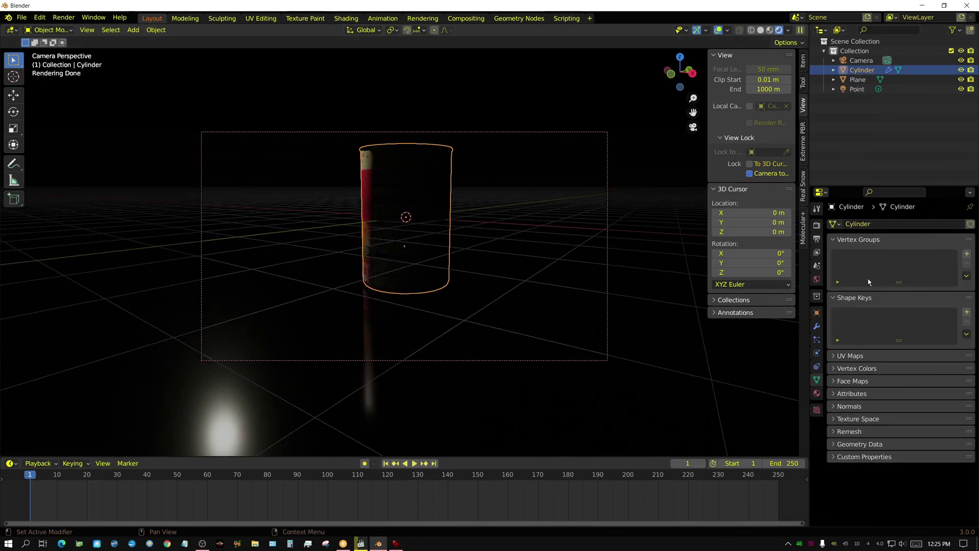
# Set the world HDRI Strength to 0.01.
pyautogui.click(816, 279)
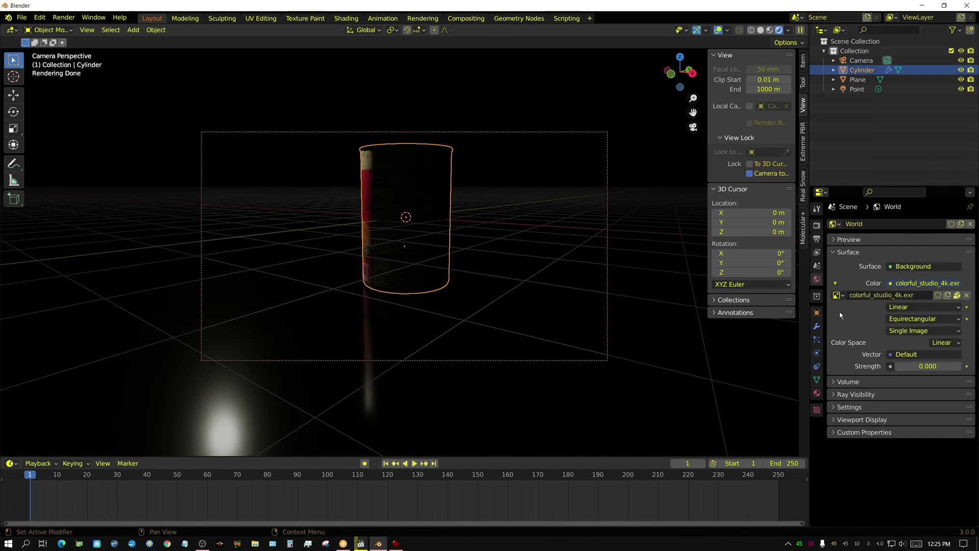
pyautogui.click(917, 367)
pyautogui.press('BackSpace')
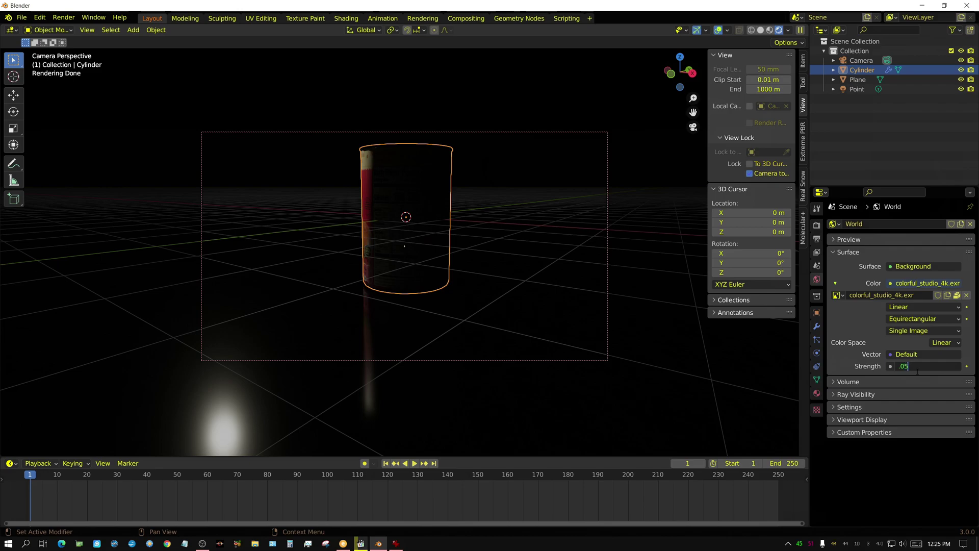
pyautogui.press('BackSpace')
pyautogui.write('1')
pyautogui.press('Return')
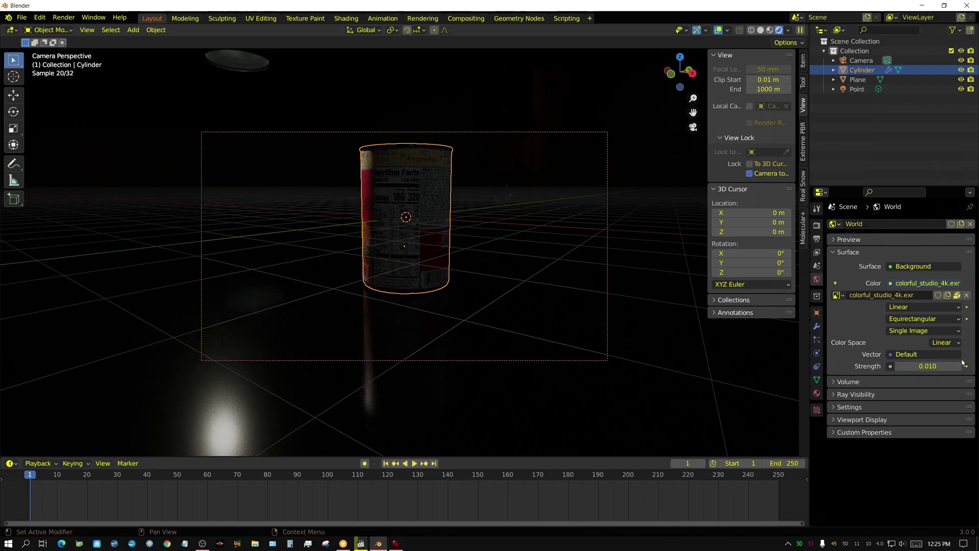
# Orbit the camera down onto the can's label and raise the world Strength to 1.
pyautogui.moveTo(375, 324); pyautogui.dragTo(520, 319, button='middle')
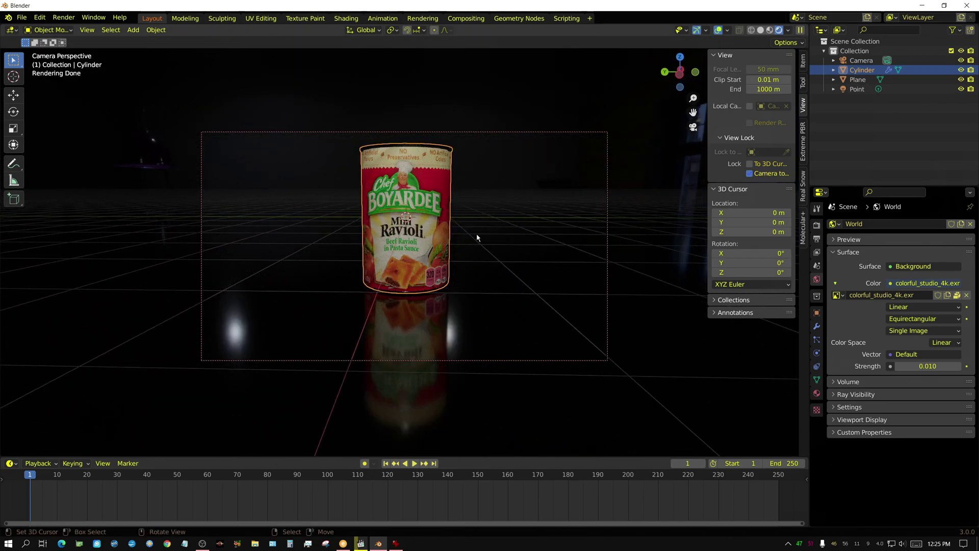
pyautogui.moveTo(467, 236); pyautogui.dragTo(452, 274, button='middle')
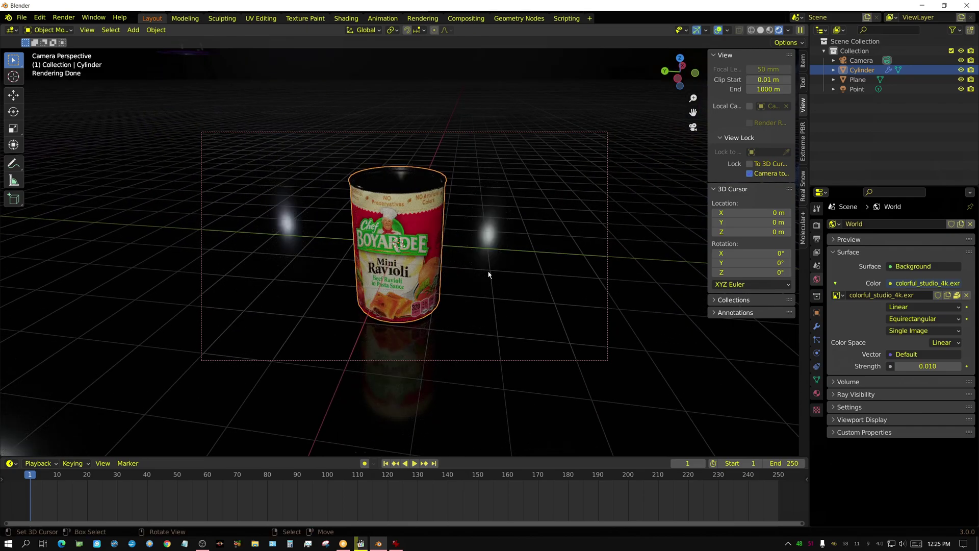
pyautogui.click(932, 366)
pyautogui.write('1')
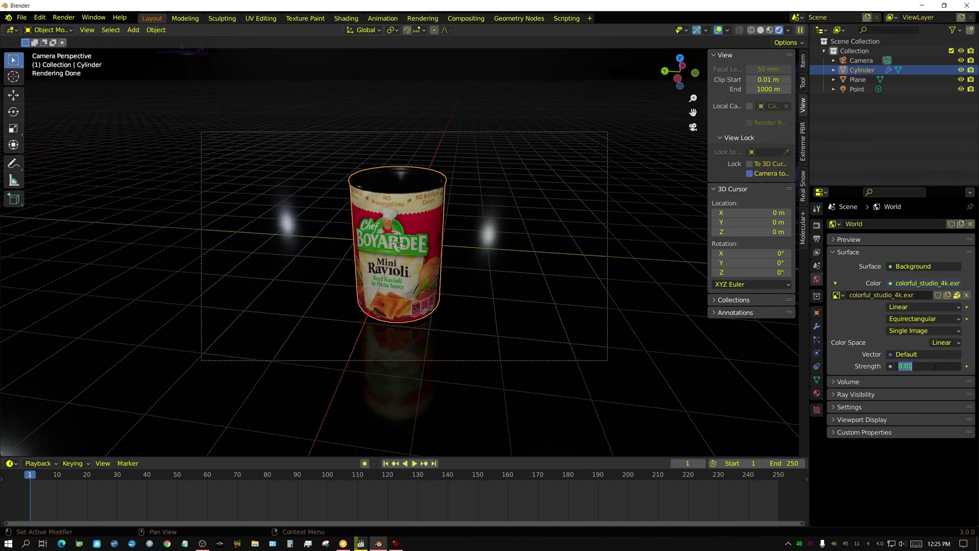
pyautogui.press('Return')
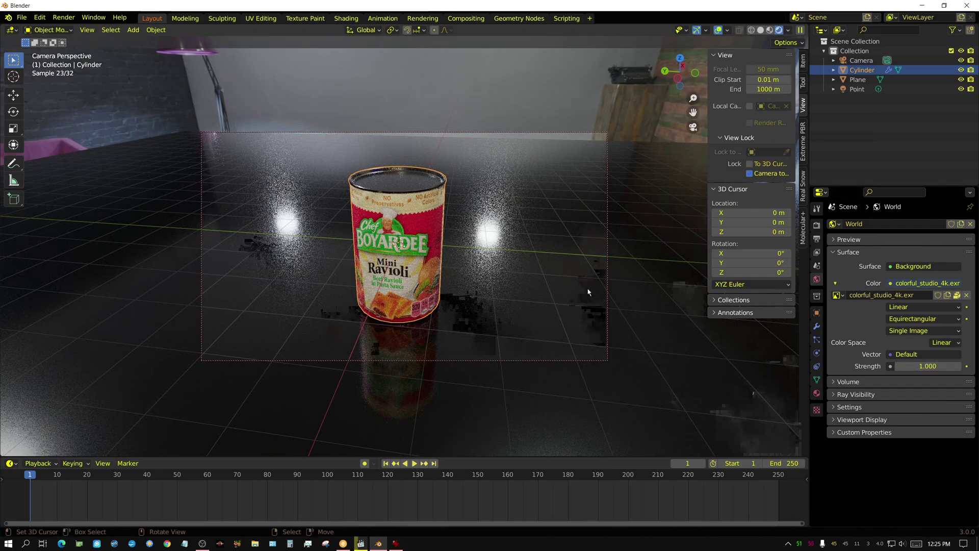
pyautogui.click(394, 184)
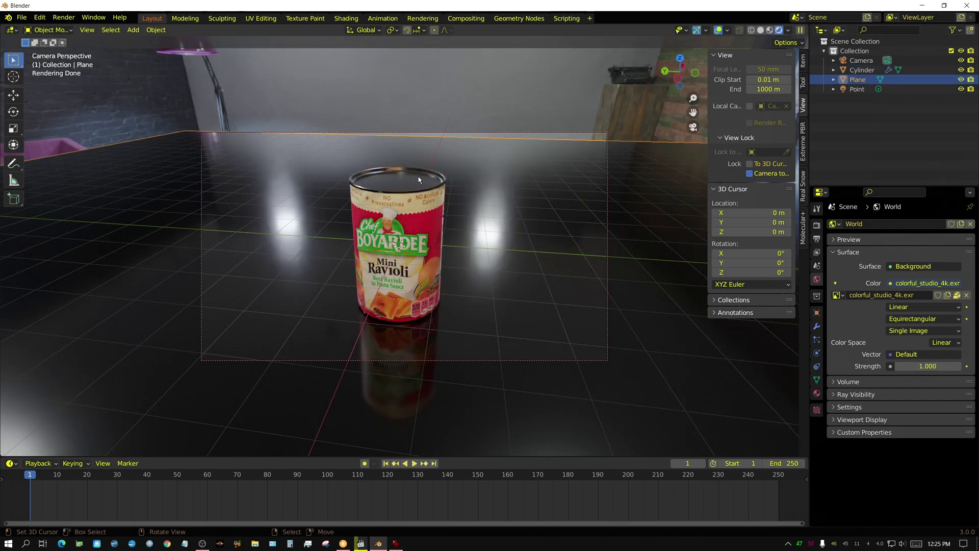
pyautogui.click(408, 182)
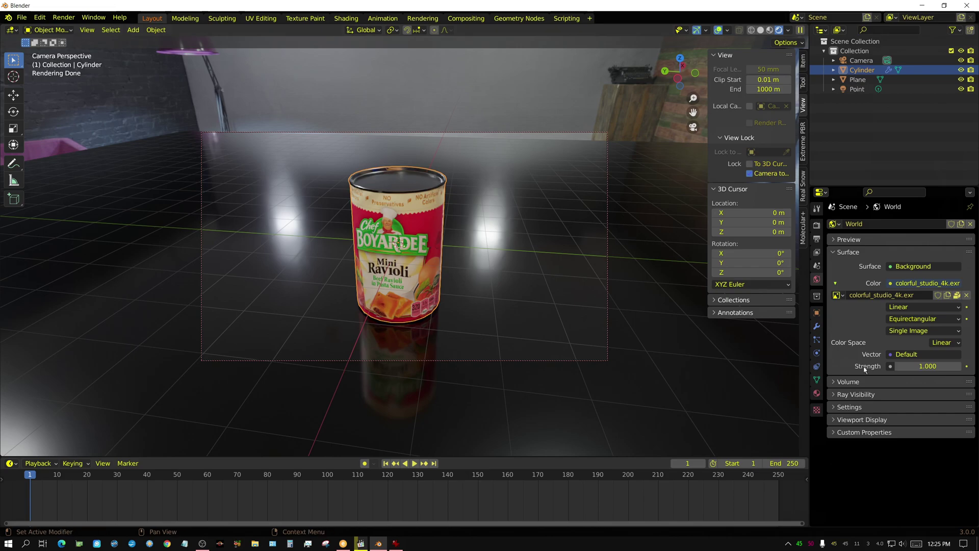
# Raise the rim 'Material' roughness from 0.150 to about 0.41, then orbit the camera around the can.
pyautogui.click(817, 394)
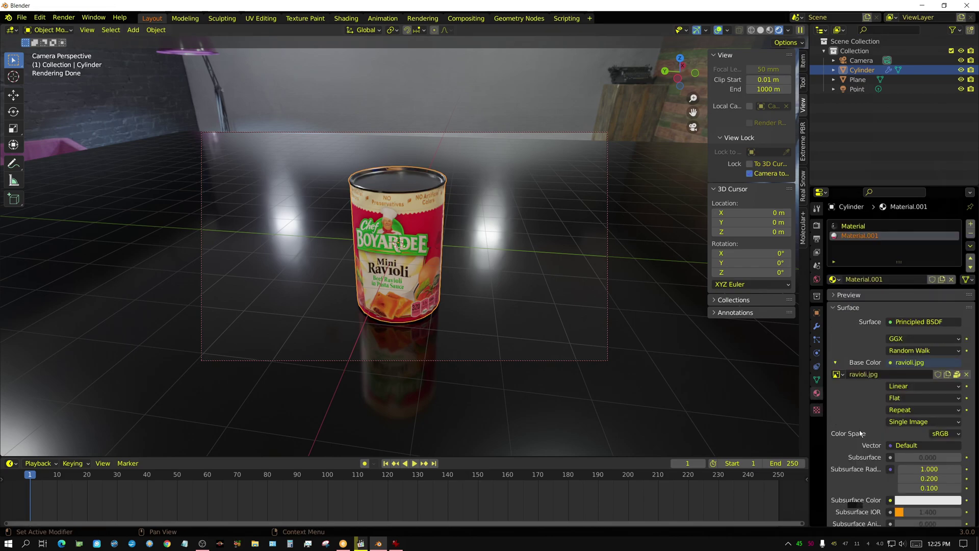
pyautogui.scroll(-5, 861, 434)
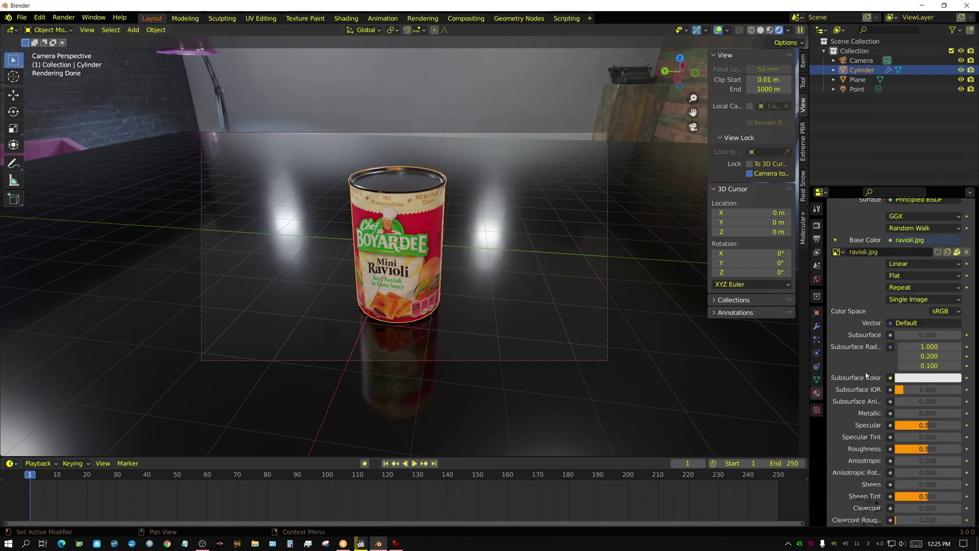
pyautogui.scroll(3, 866, 376)
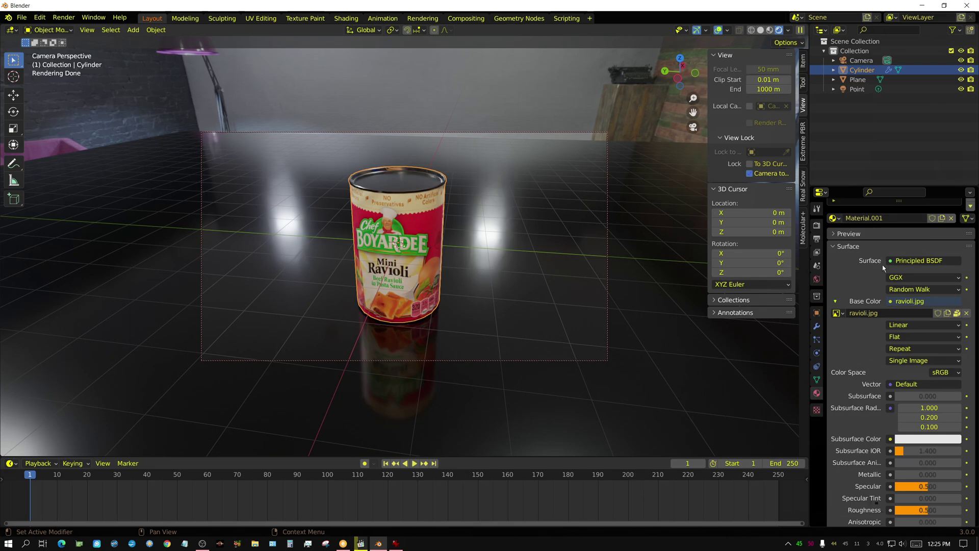
pyautogui.click(832, 218)
pyautogui.click(848, 226)
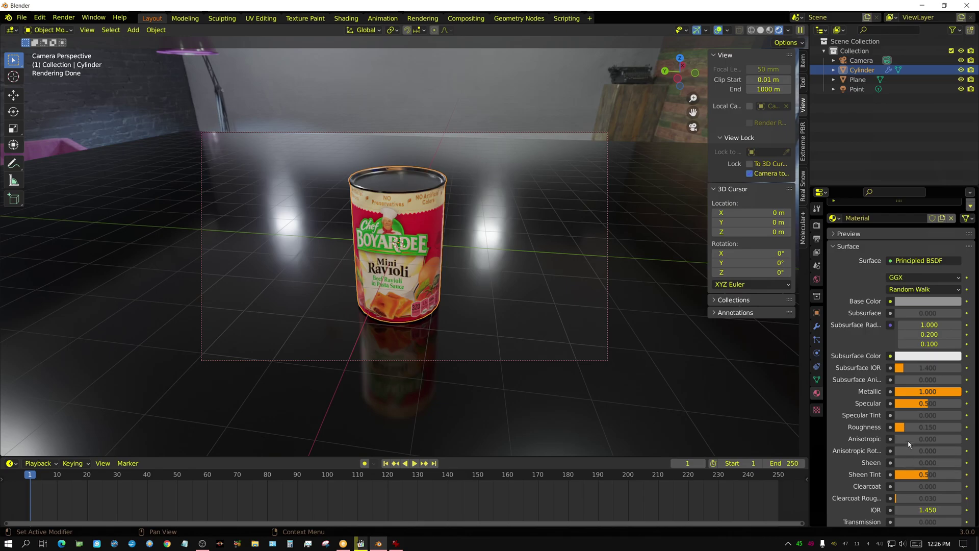
pyautogui.moveTo(911, 427); pyautogui.dragTo(924, 429)
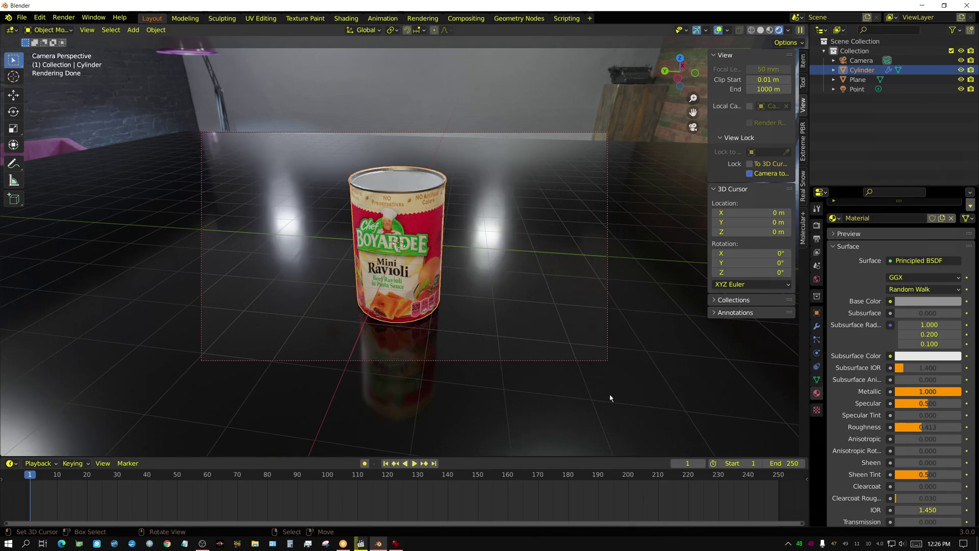
pyautogui.moveTo(426, 363); pyautogui.dragTo(463, 339, button='middle')
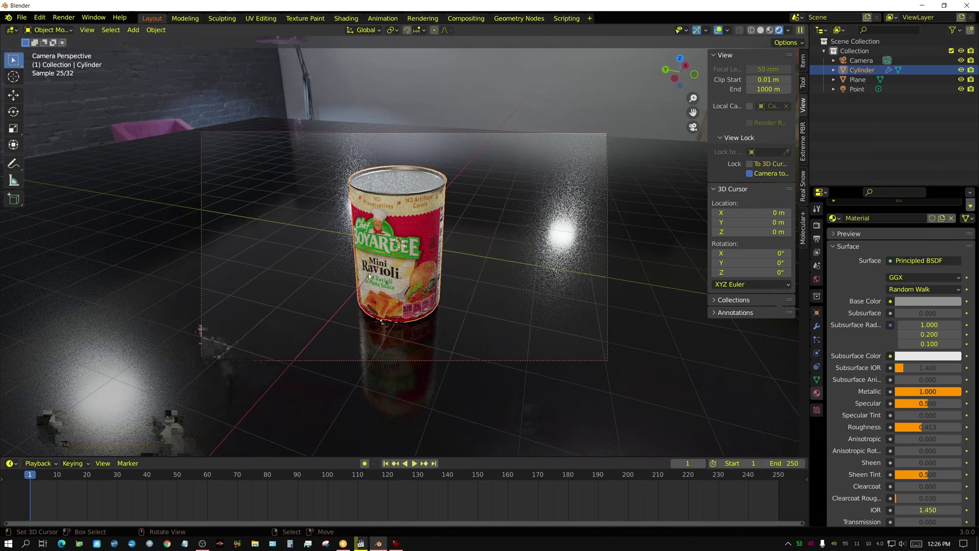
pyautogui.moveTo(369, 293); pyautogui.dragTo(381, 269, button='middle')
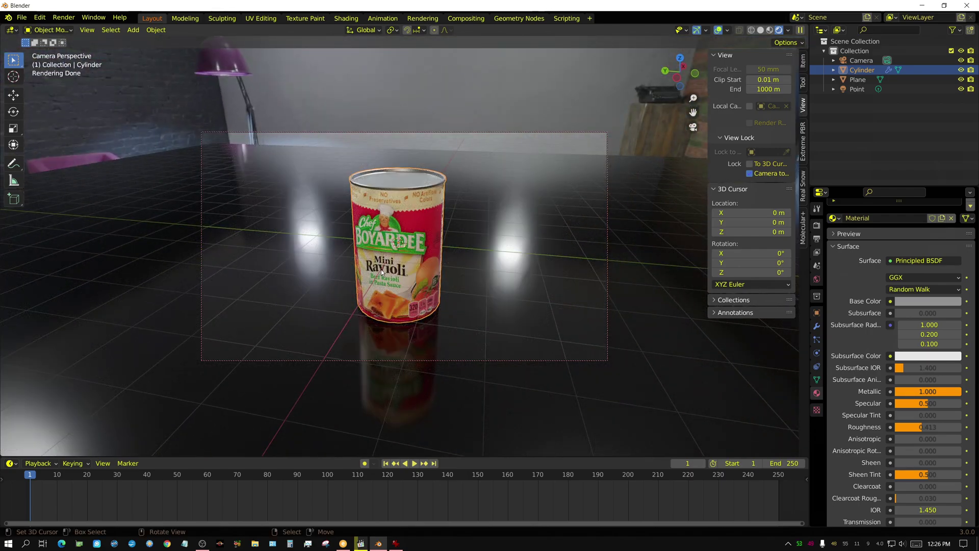